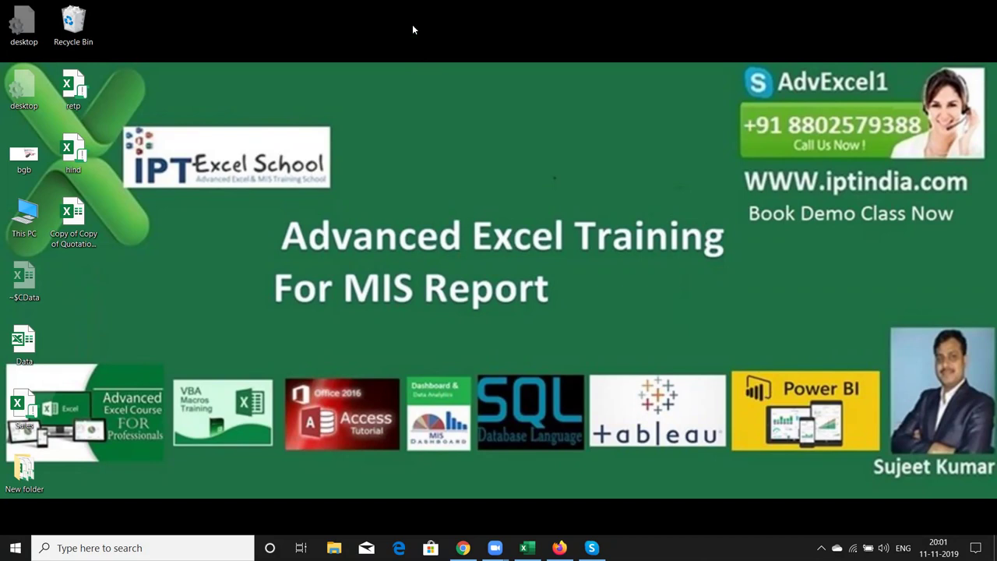
Refresh the desktop twice from its context menu, then restore the empty Book3 workbook
right_click(433, 144)
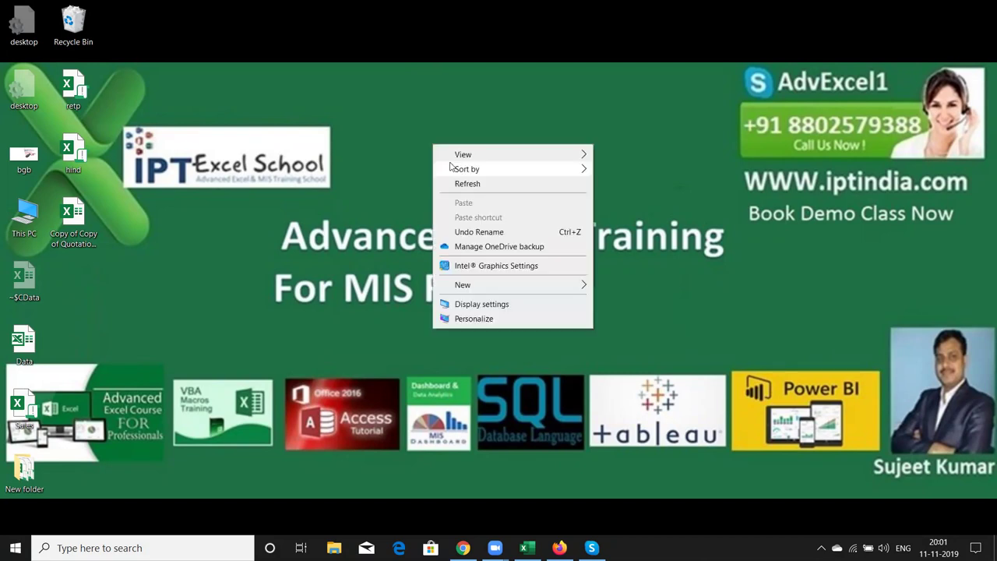
click(459, 184)
right_click(453, 170)
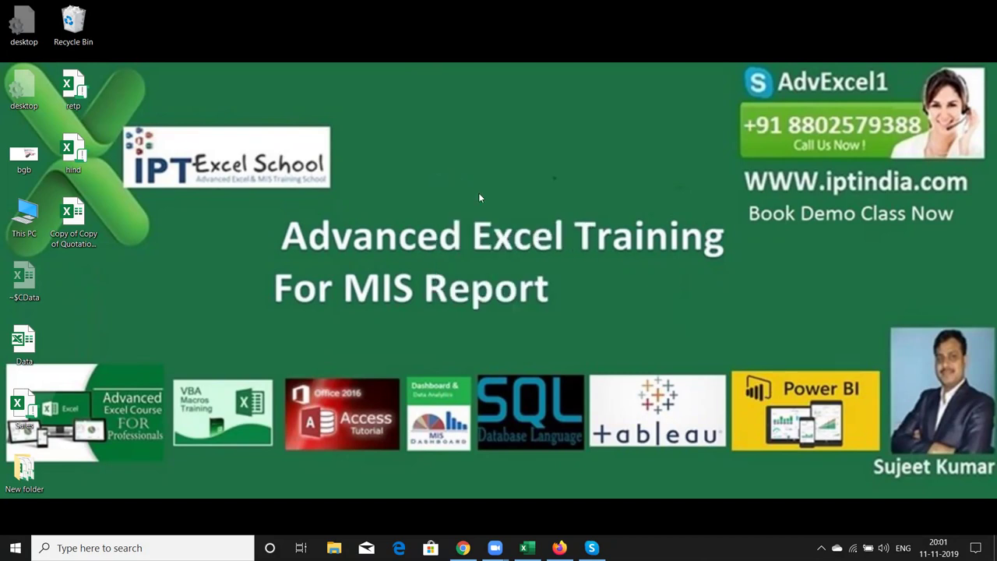
click(489, 209)
click(523, 545)
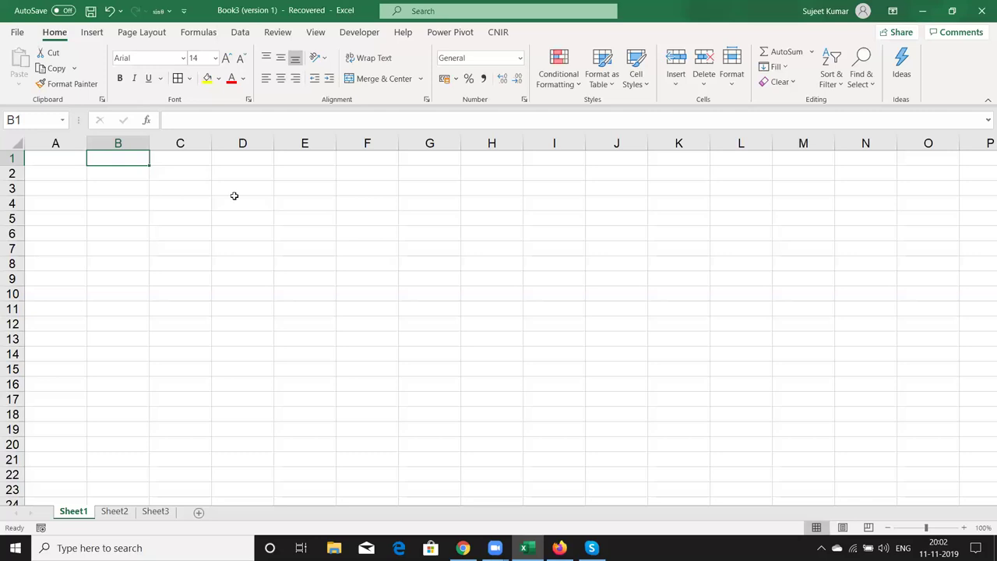
Enter the title 'Use of Excel' in cell B1
click(206, 174)
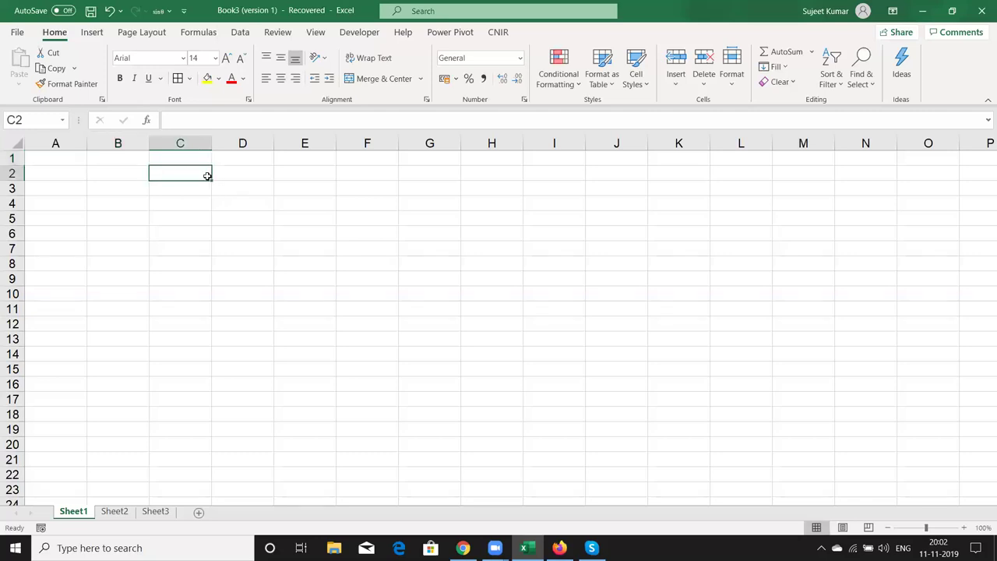
click(139, 167)
key(Up)
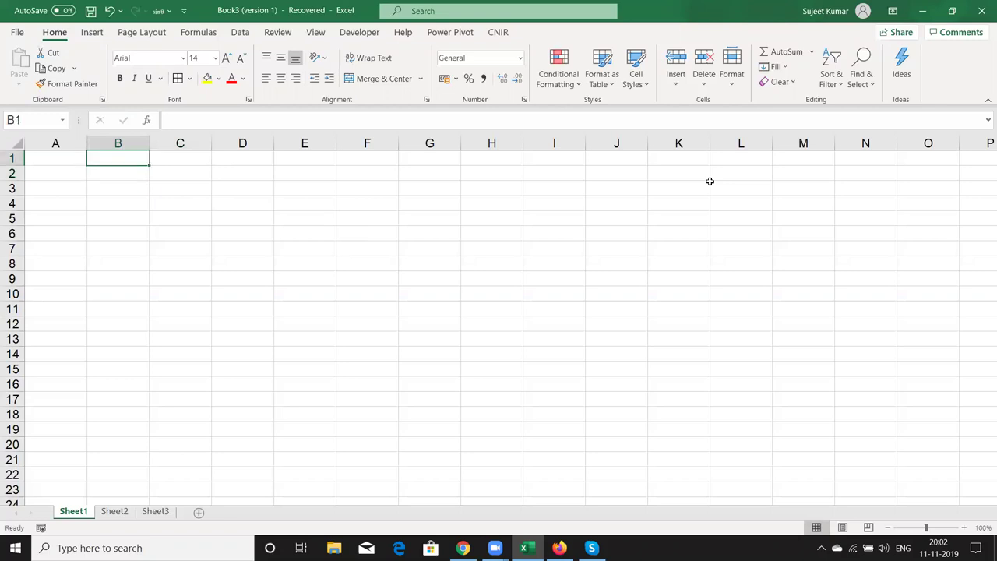
text(Use of Excel)
key(Return)
Enter 'Data Storage' in C2 and 'Data Entry' in E2
key(Right)
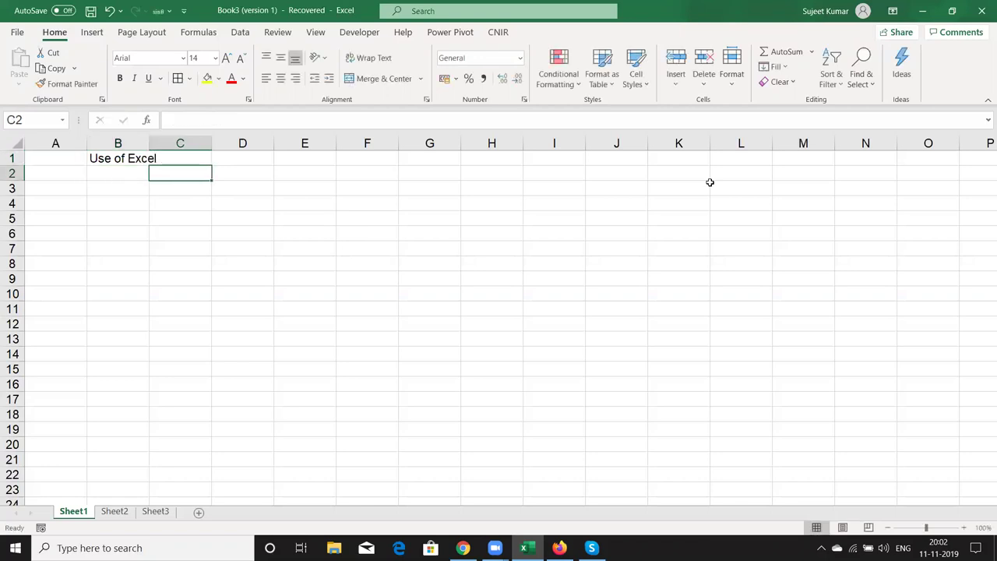
text(Data )
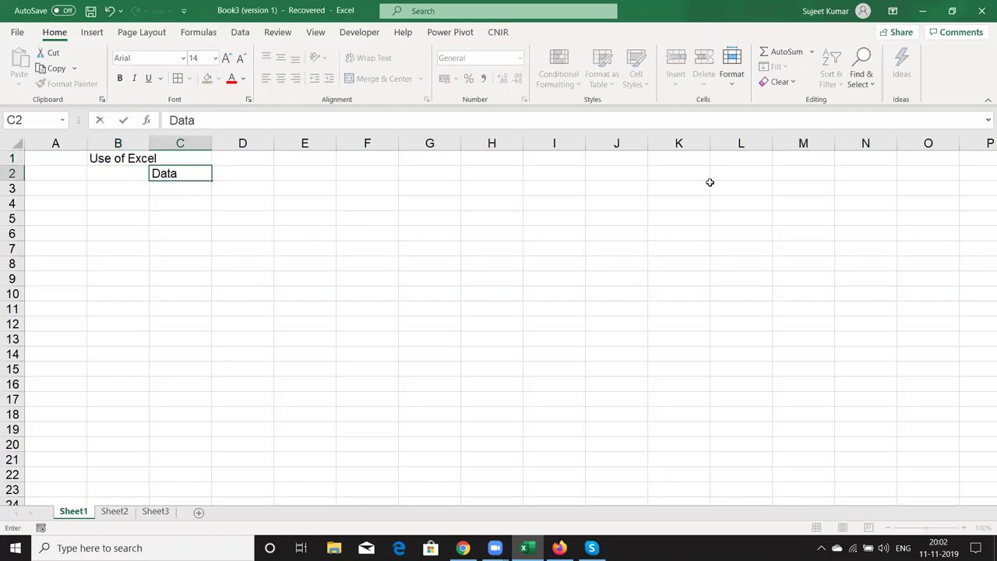
text(St)
text(orage)
key(Return)
key(Up)
key(Right)
key(Right)
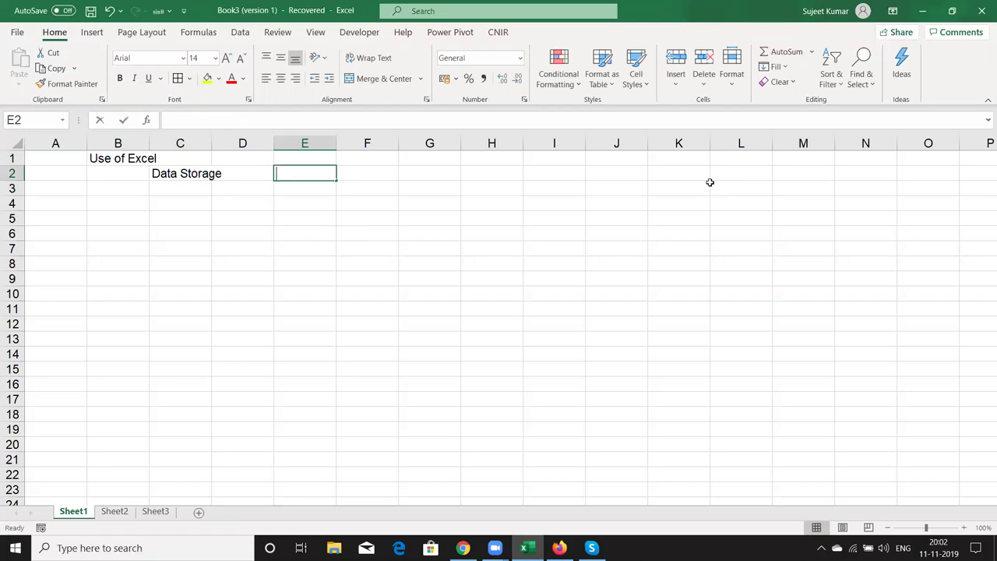
text(Data Entry)
key(Return)
key(Up)
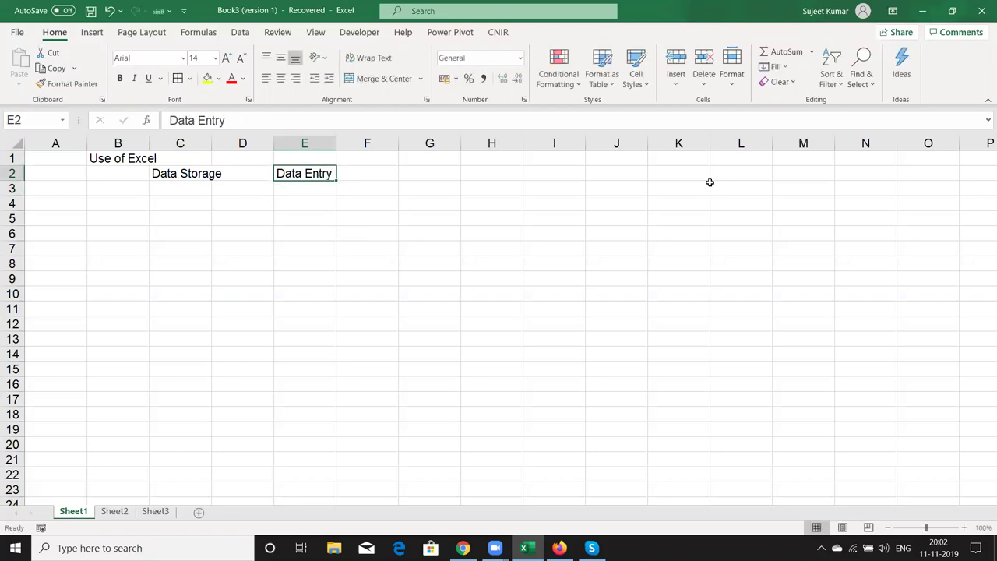
key(Left)
key(Left)
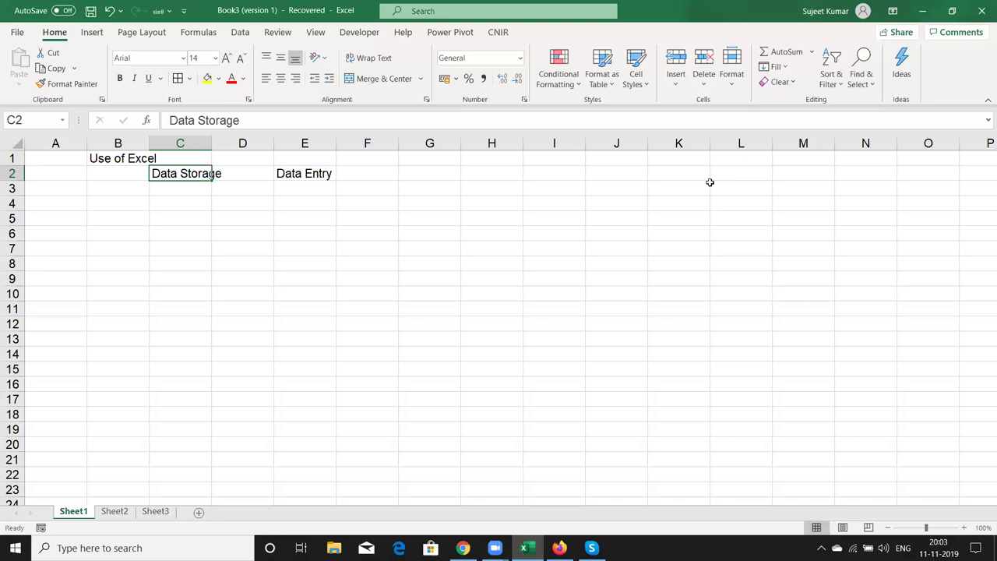
key(Right)
key(Right)
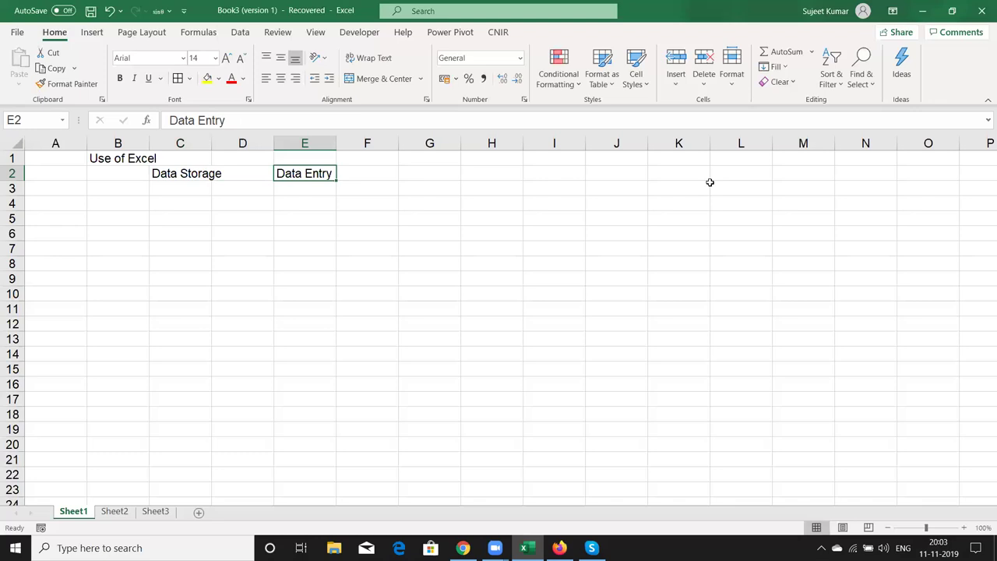
key(Left)
key(Left)
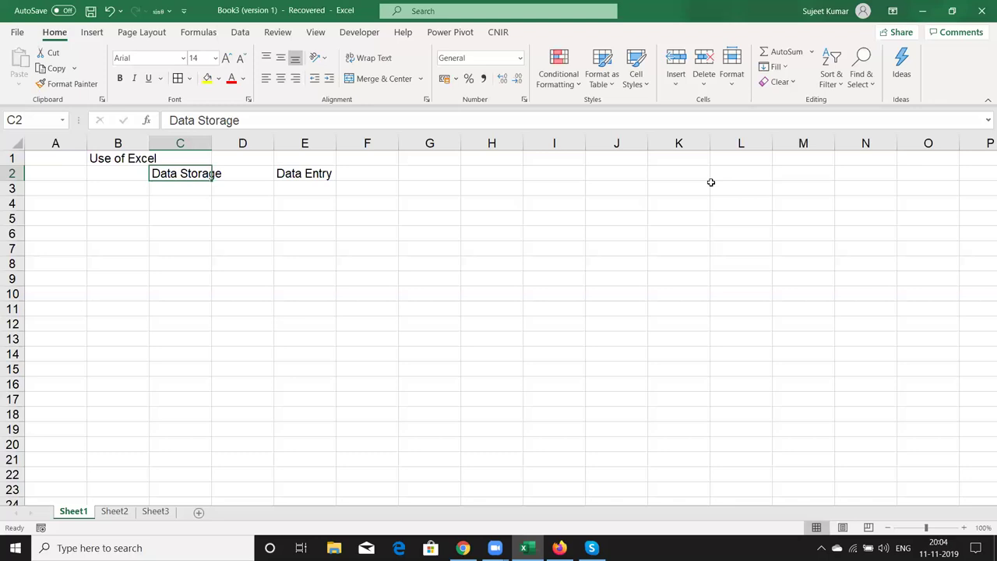
key(Right)
key(Right)
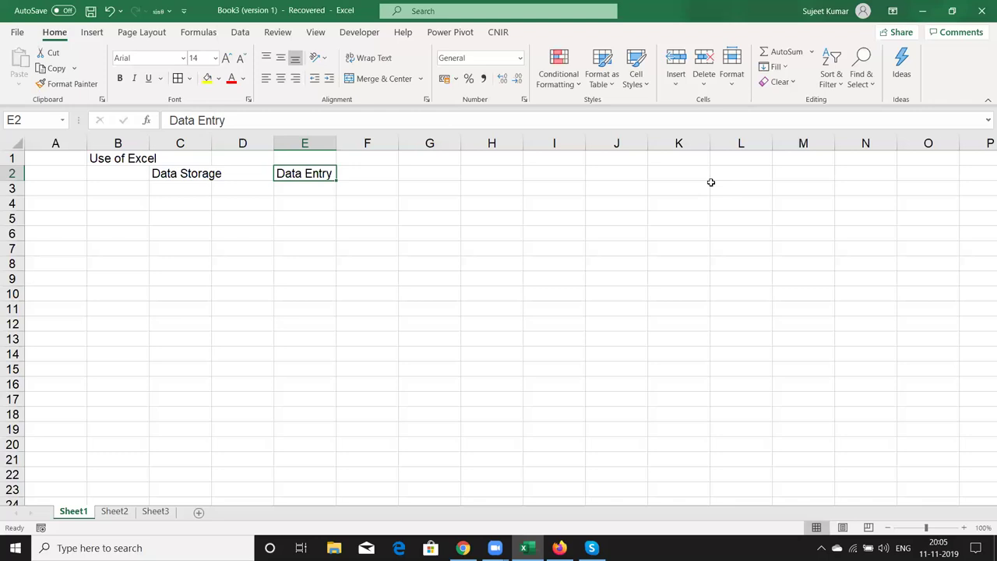
Enter 'Formatting' in C3 below Data Storage, then show the File Info page
key(Down)
key(Left)
key(Left)
key(Up)
key(Up)
key(Down)
key(Down)
text(Ca)
key(BackSpace)
key(BackSpace)
text(Formatting)
key(Return)
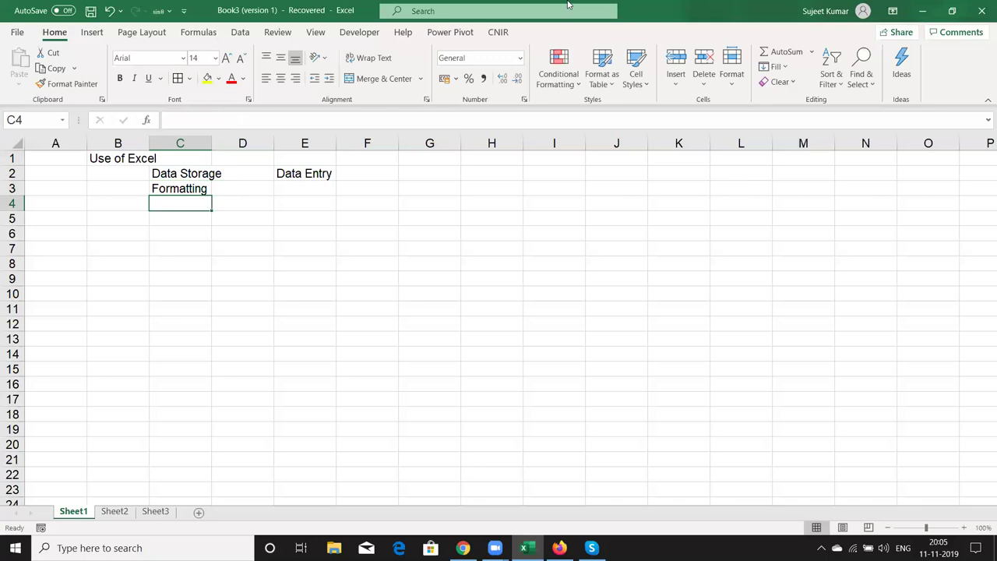
key(alt+f)
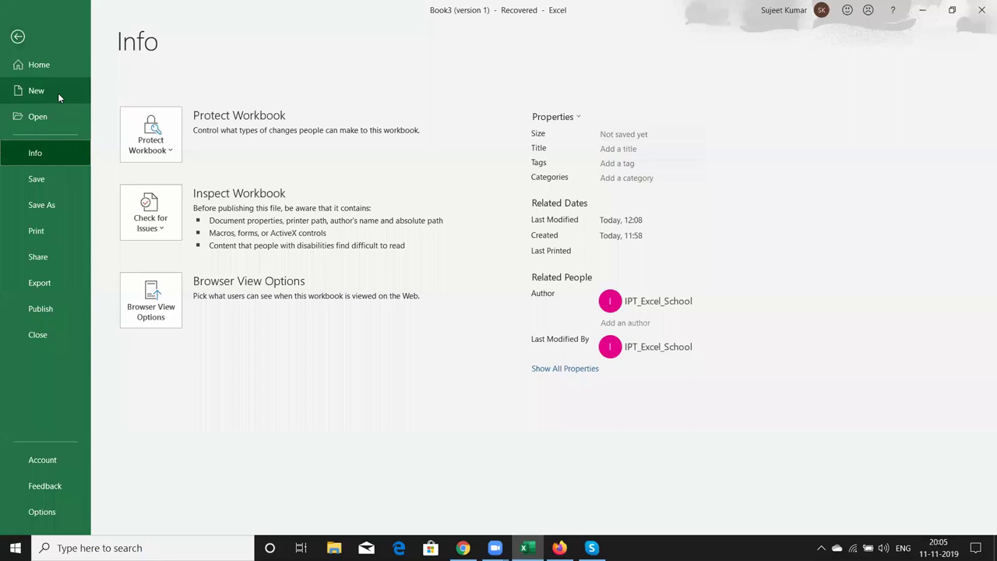
Browse the File backstage Open and New pages, then return to Sheet1
click(61, 113)
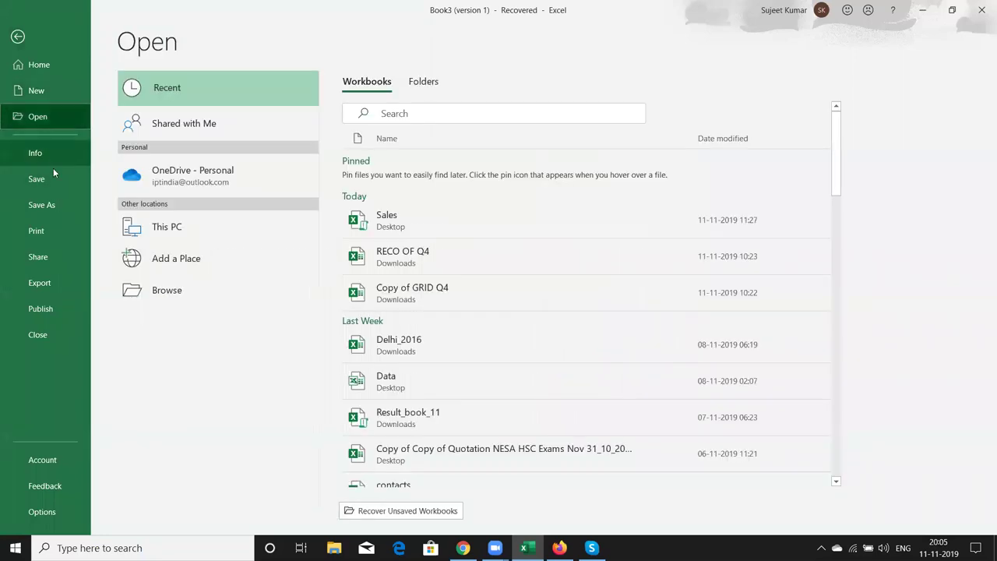
click(52, 85)
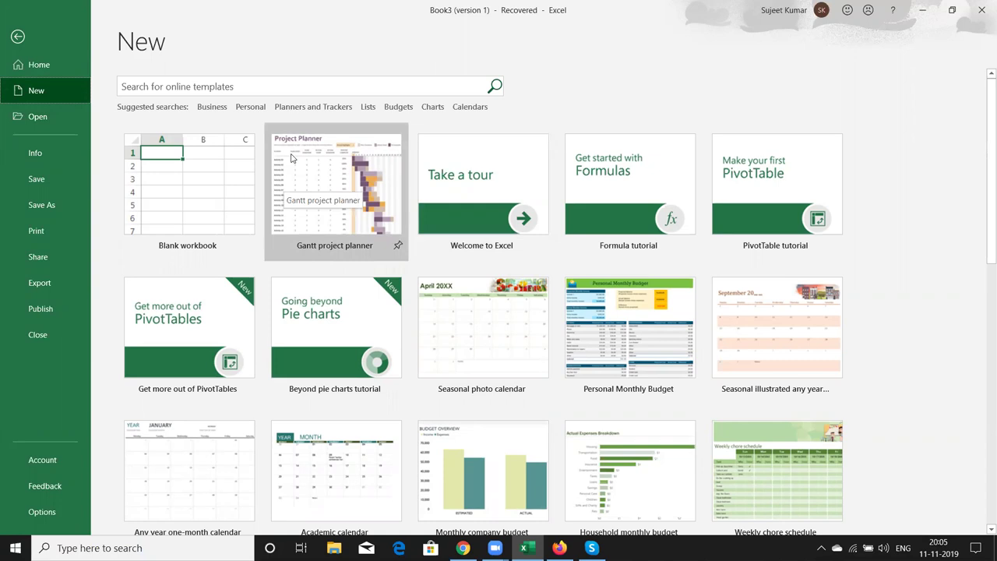
key(Escape)
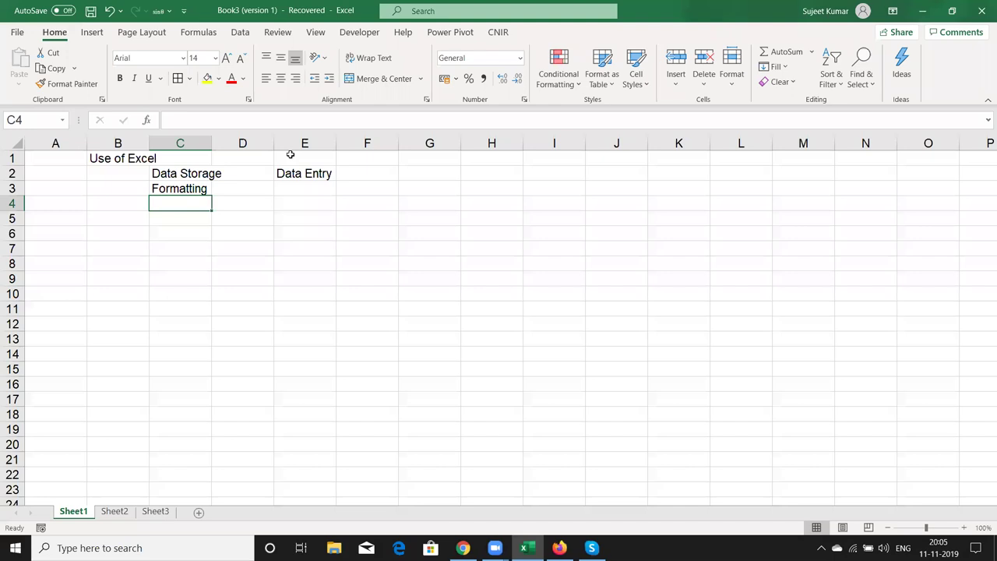
Change C3 from 'Formatting' to 'Formatted Format'
click(195, 191)
click(239, 121)
key(BackSpace)
key(BackSpace)
key(BackSpace)
text(ed )
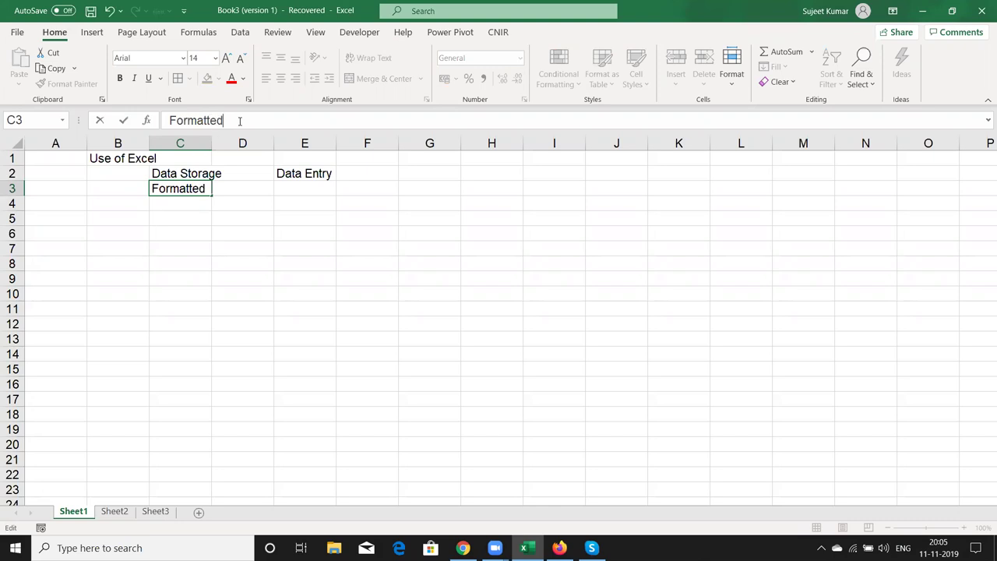
text(Format)
key(Return)
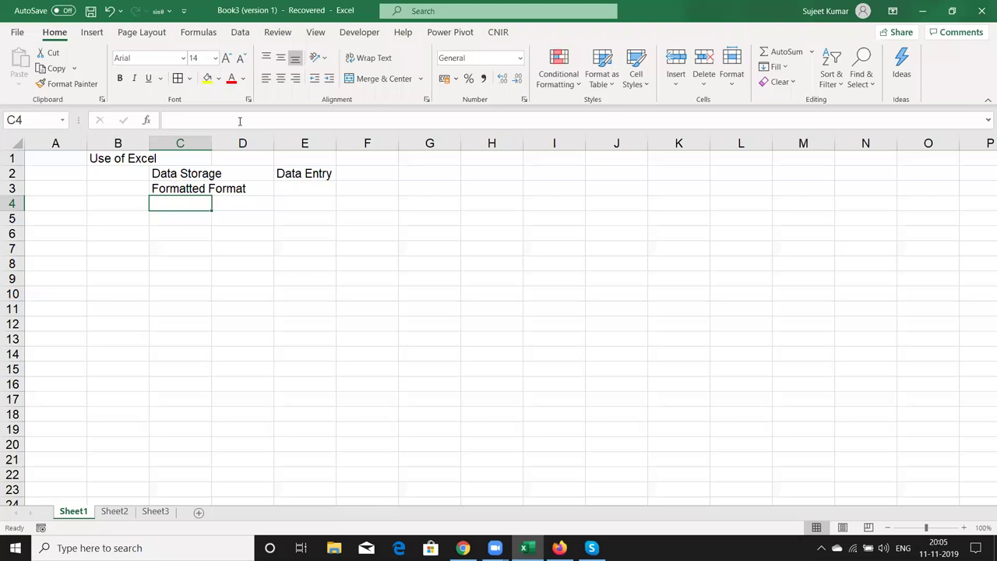
Add 'Calculation' in C4 below Formatted Format
text(Calc)
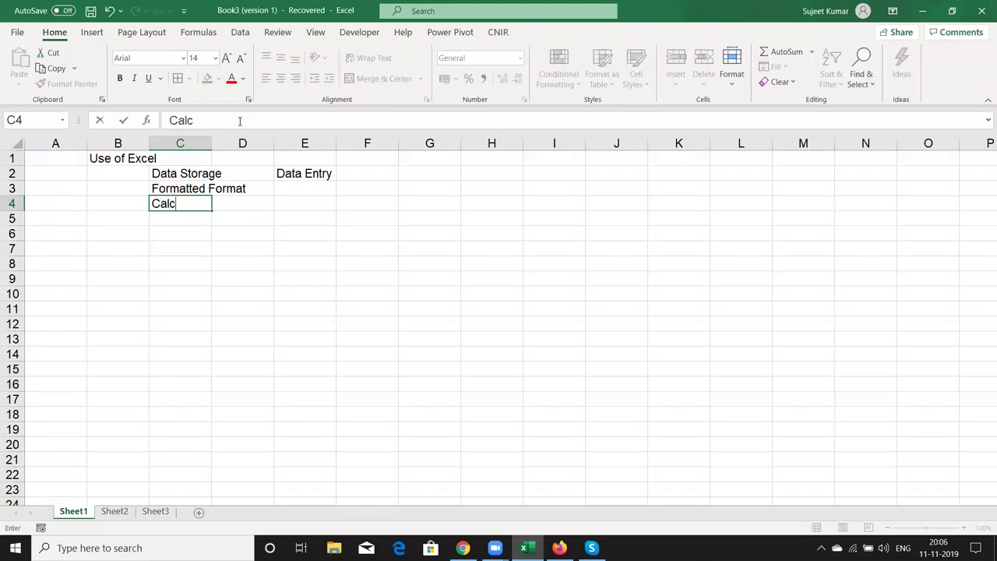
text(ulatio)
text(n)
key(BackSpace)
text(n)
key(Return)
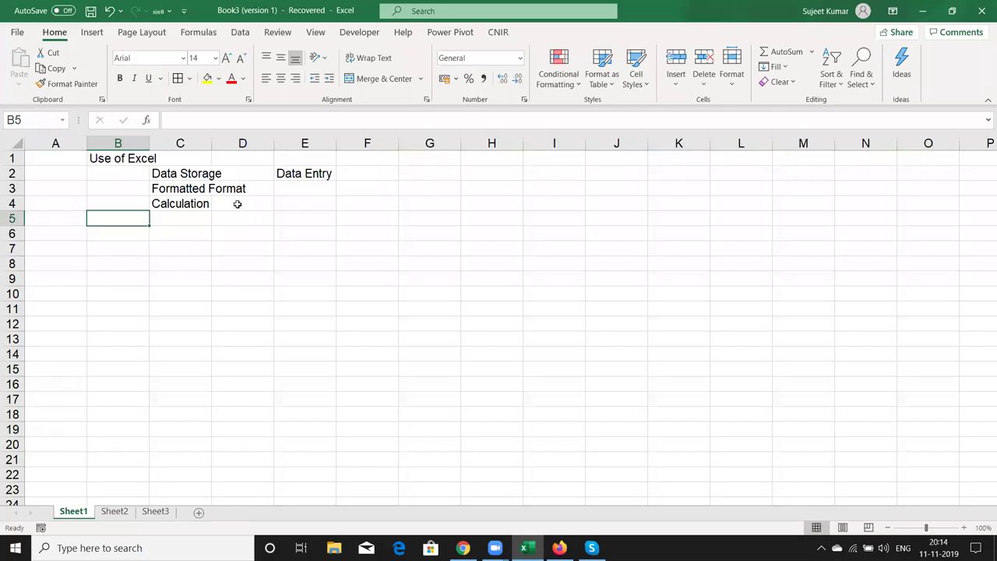
click(197, 234)
key(Up)
key(Up)
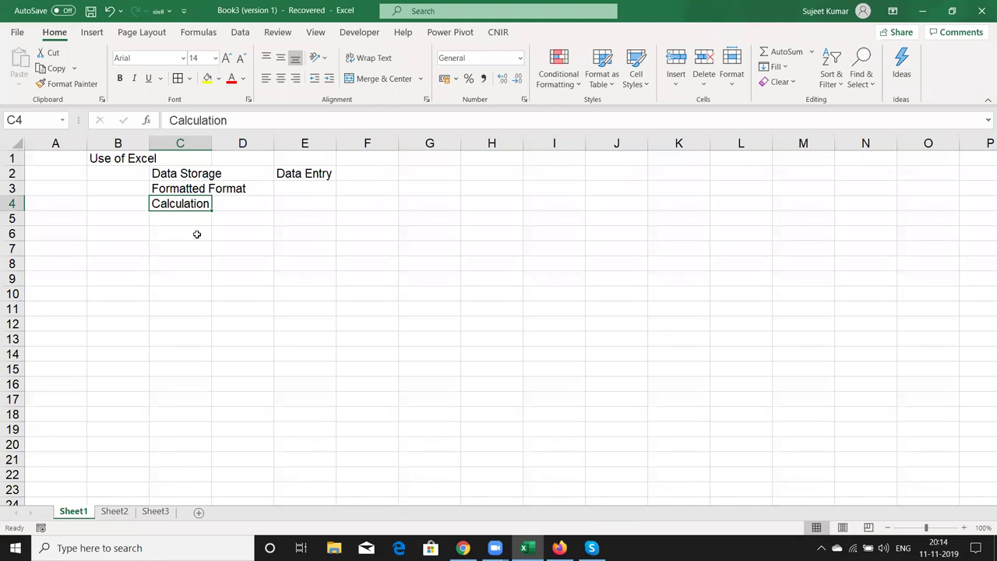
Enter 20 in F4 and 30 in G4
key(Right)
key(Right)
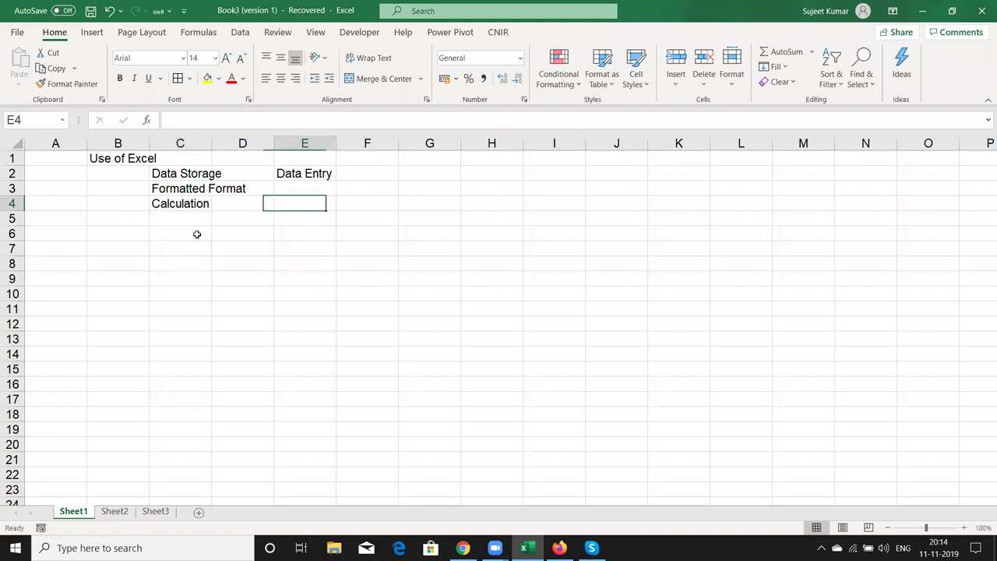
key(Right)
text(20)
key(Right)
text(30)
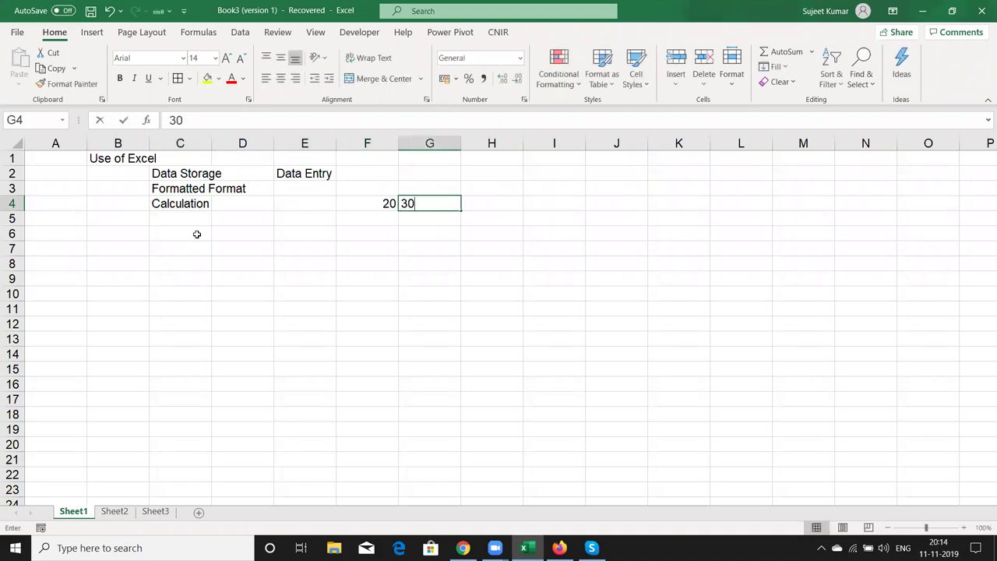
key(Right)
Put the formula =F4+G4 in H4 so it shows 50
text(=)
key(Left)
key(Left)
text(+)
key(Left)
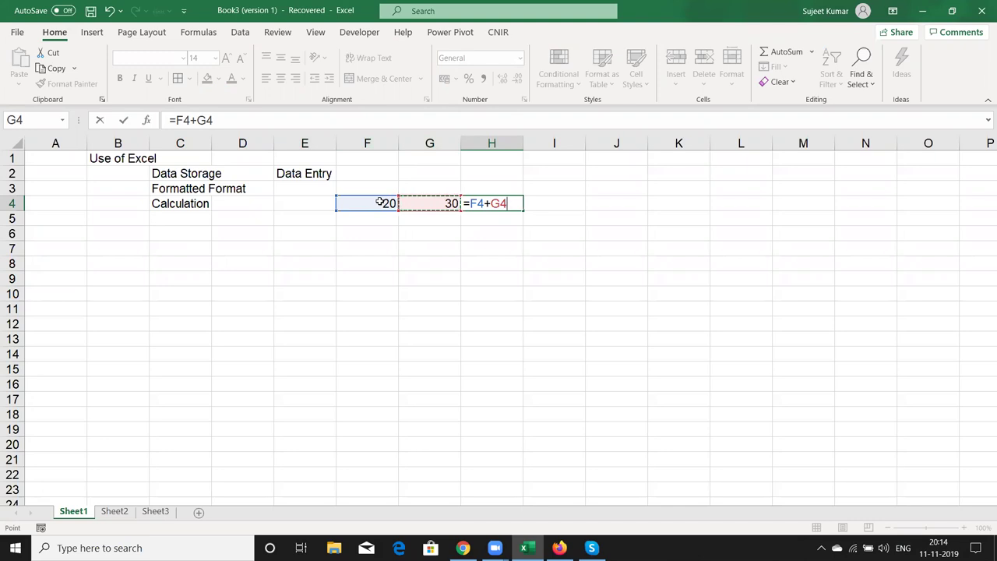
key(Return)
key(Up)
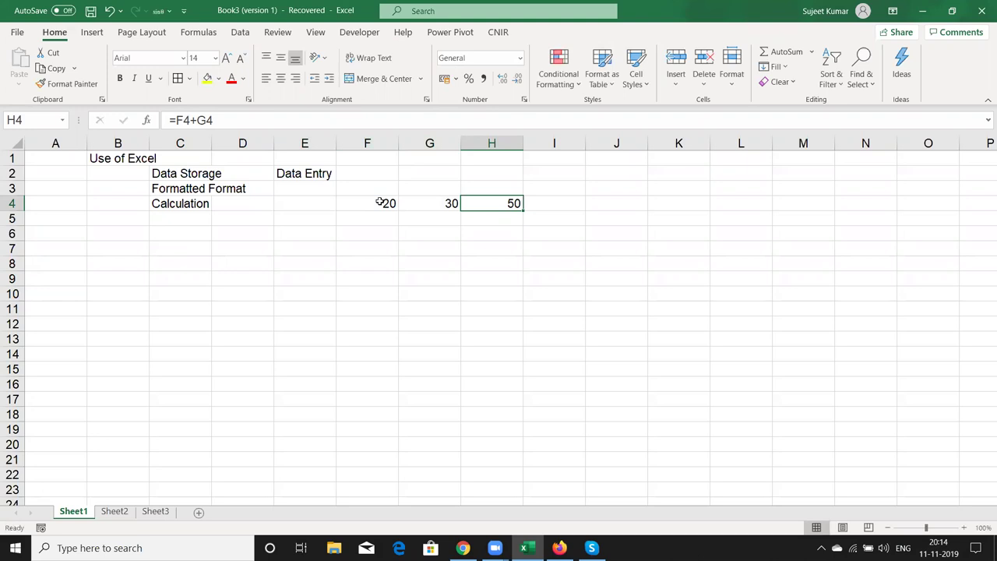
key(Left)
key(Left)
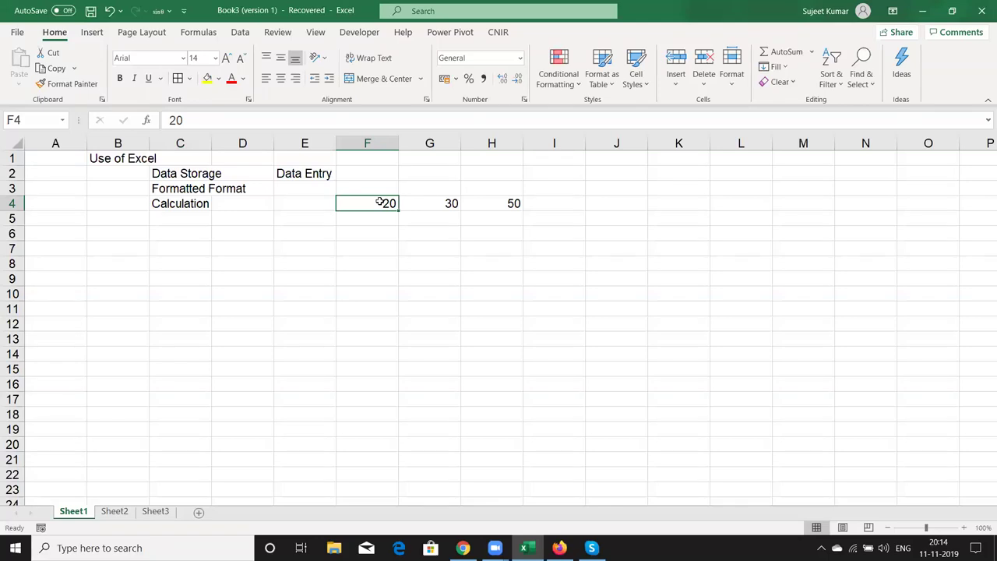
Clear the values 20, 30 and 50 from F4:H4
drag(557, 143, 602, 143)
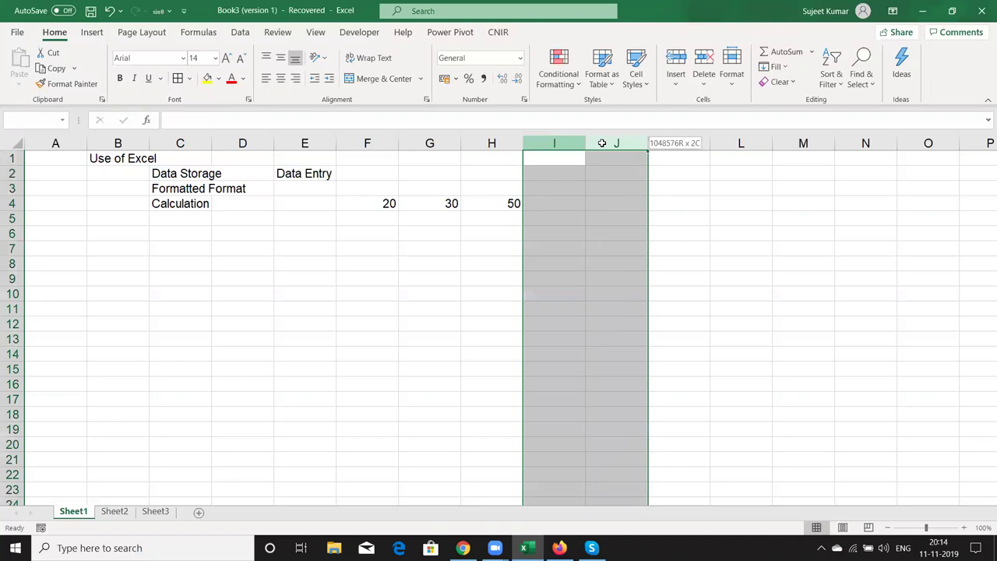
click(598, 159)
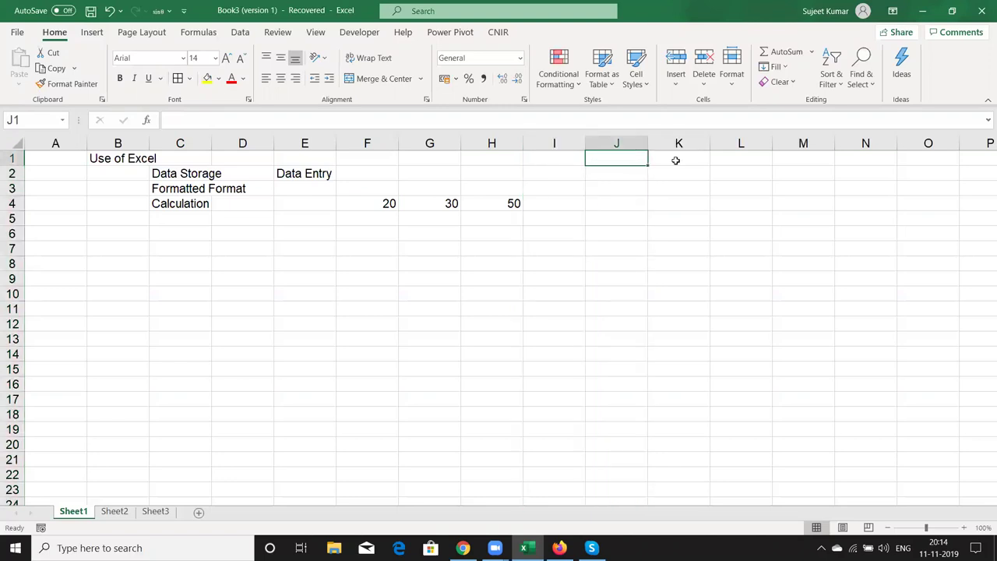
drag(377, 203, 477, 204)
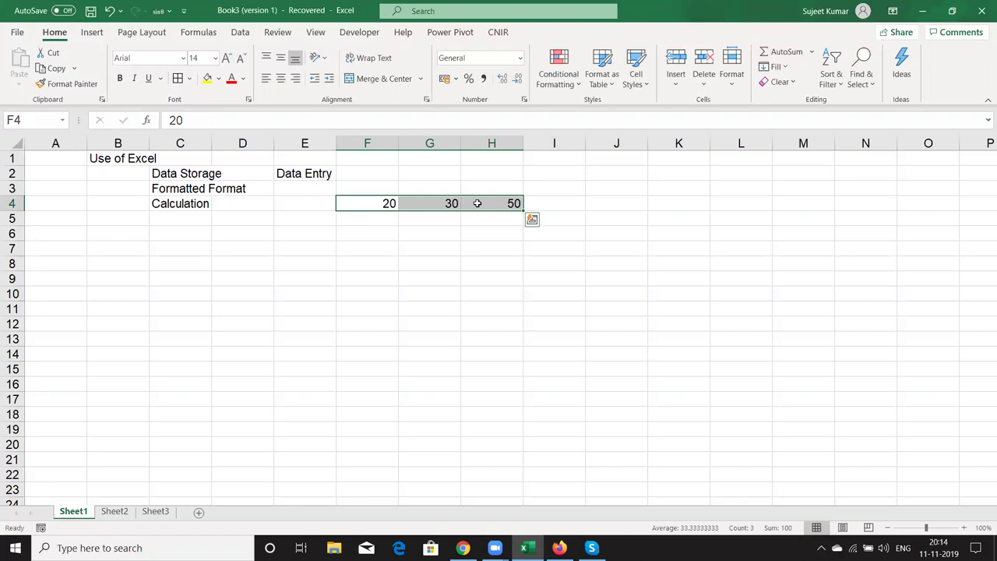
key(Delete)
Start typing 'Analysis' in C5 below Calculation
key(Left)
key(Left)
key(Left)
key(Down)
key(F2)
text(Analysis)
Confirm 'Analysis' in C5 and enter 'Sharing' in C6
key(Return)
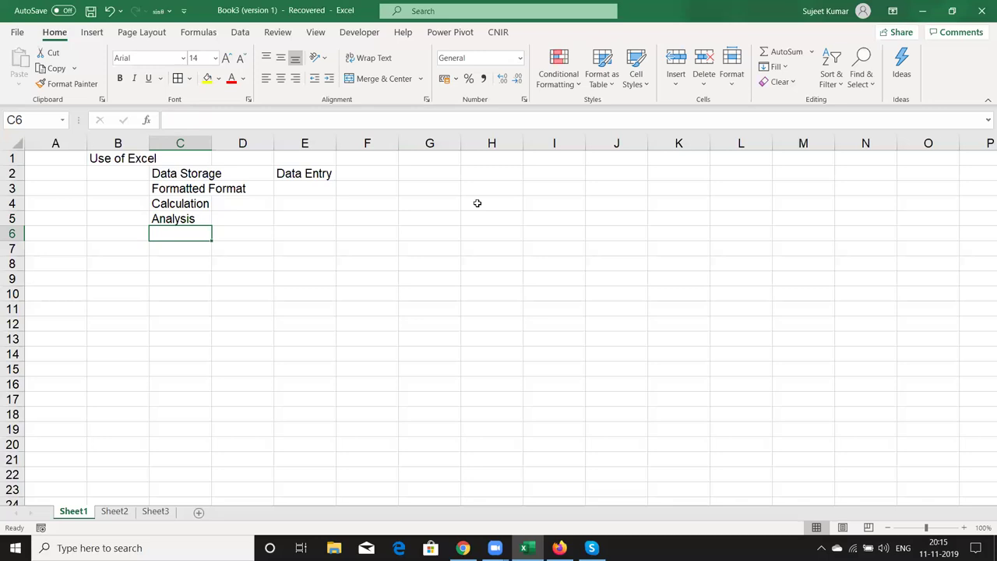
text(inter)
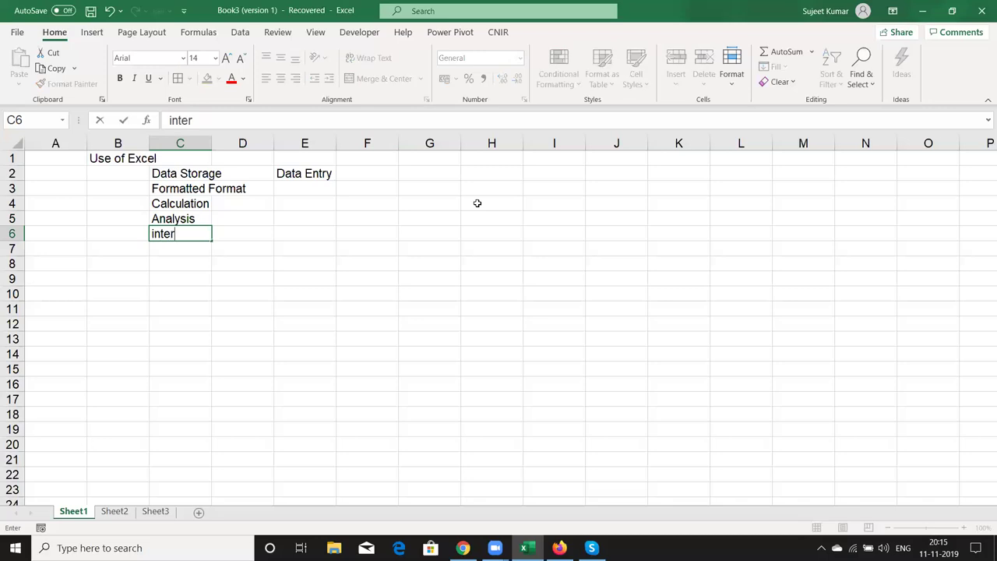
key(BackSpace)
key(BackSpace)
key(BackSpace)
text(Sharing)
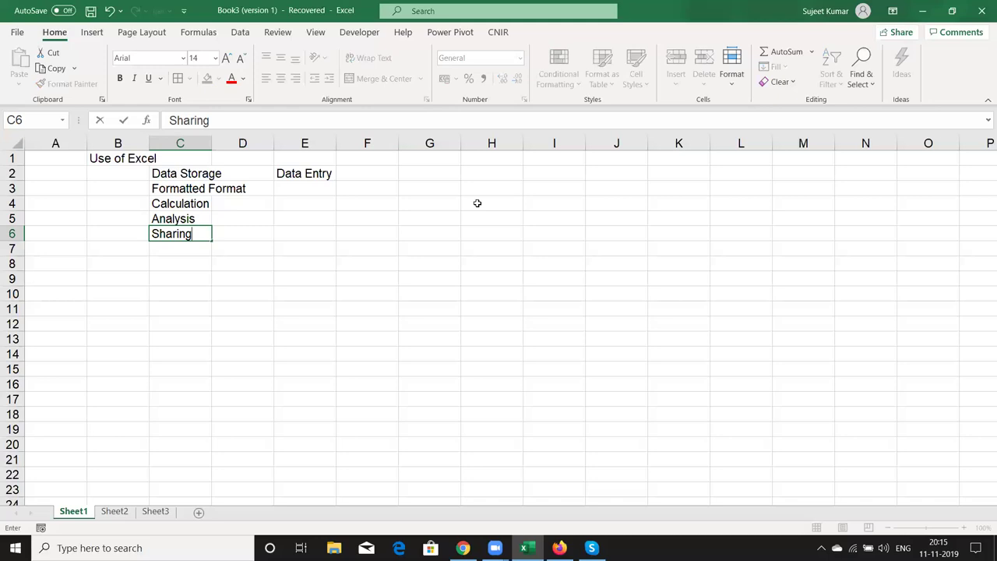
key(Return)
key(Up)
key(Up)
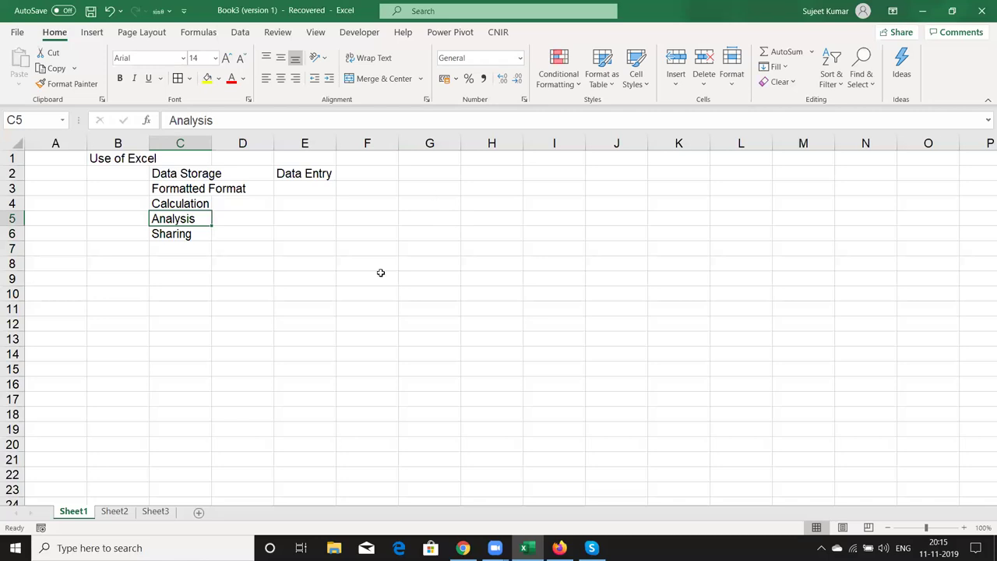
Open the Sales workbook from the recent files list
click(19, 33)
click(44, 113)
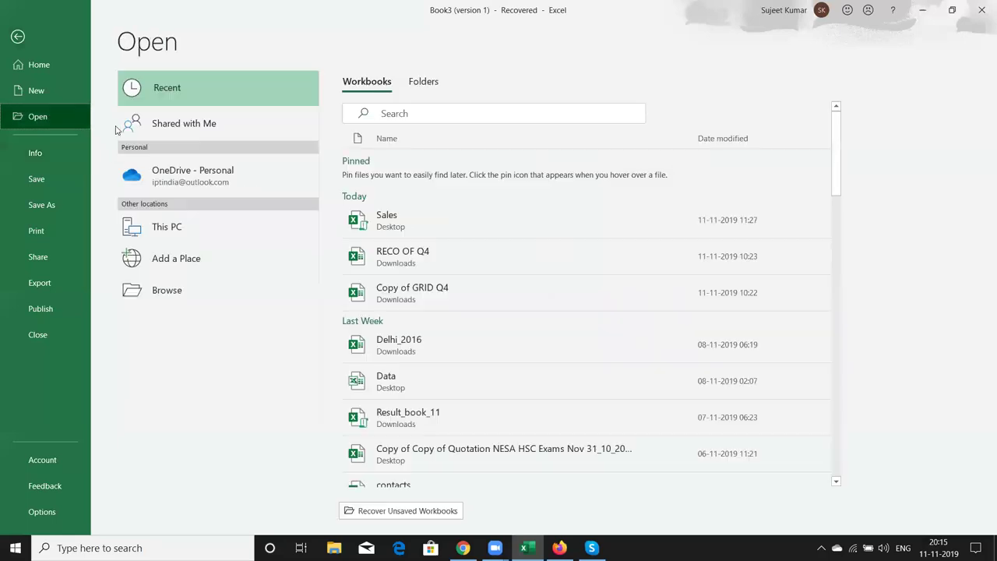
click(553, 228)
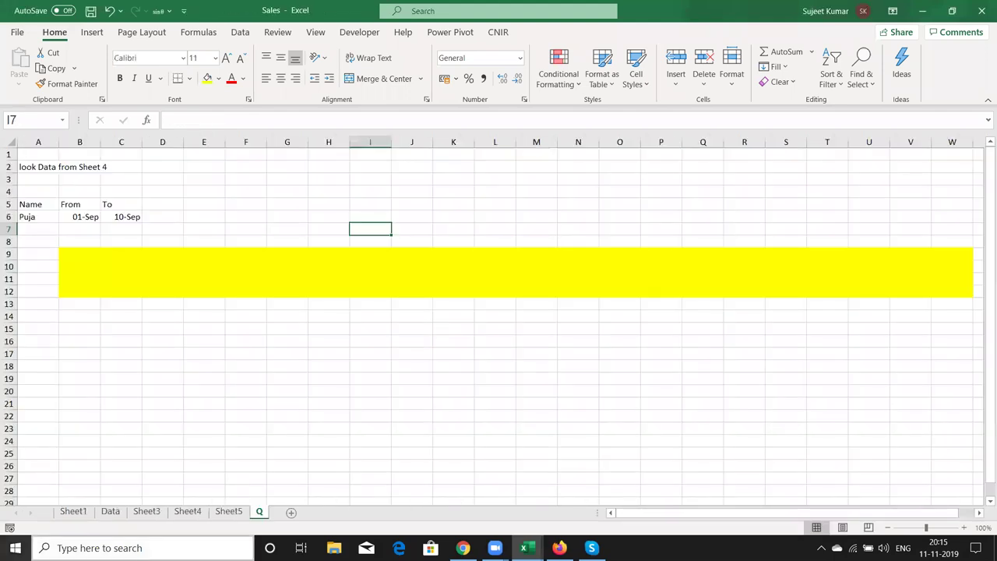
On Sheet1, delete the combined name-product column A and select the whole sales table
click(73, 511)
key(Up)
key(Left)
key(Left)
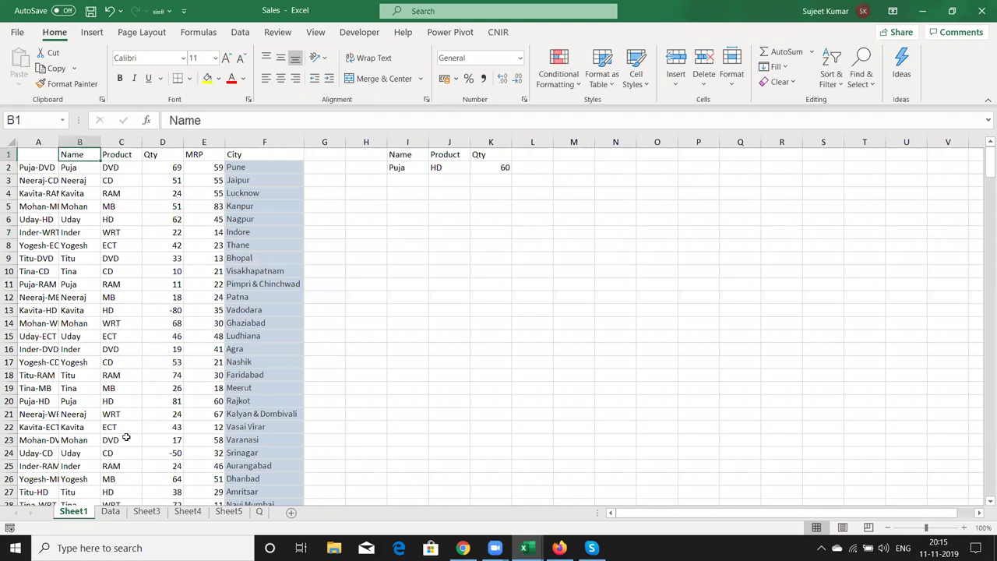
key(Left)
key(ctrl+space)
key(ctrl+minus)
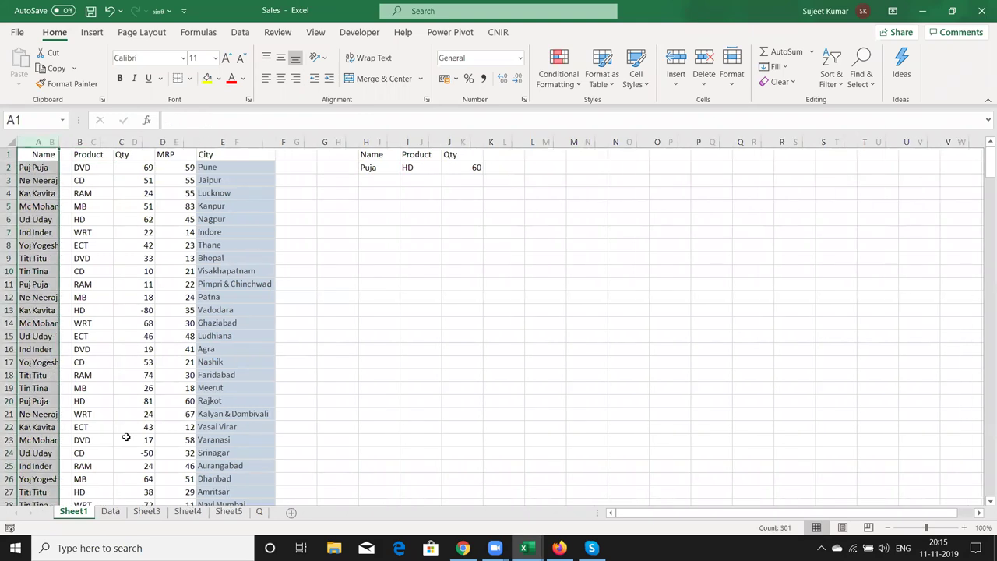
key(Left)
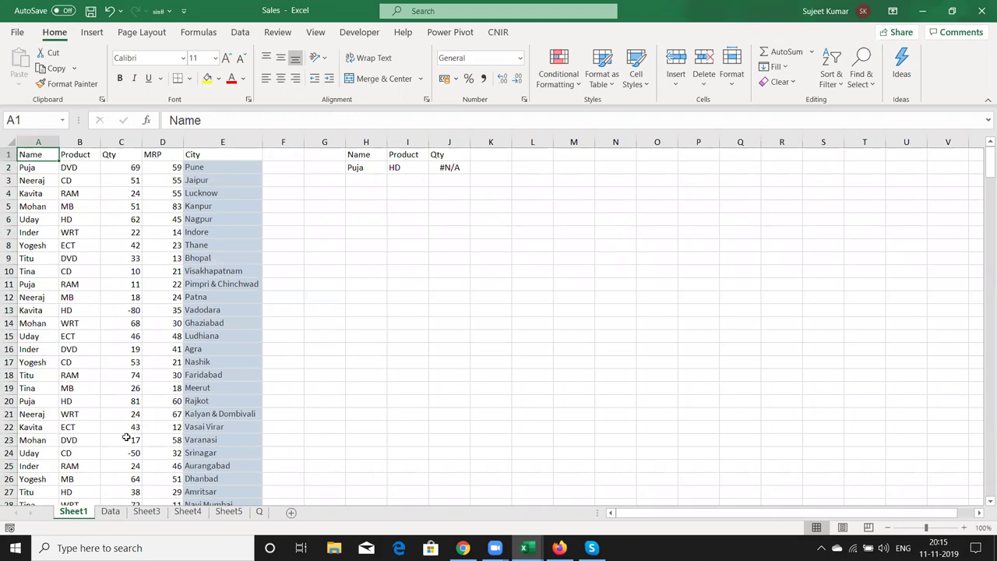
key(ctrl+shift+Right)
key(ctrl+shift+Down)
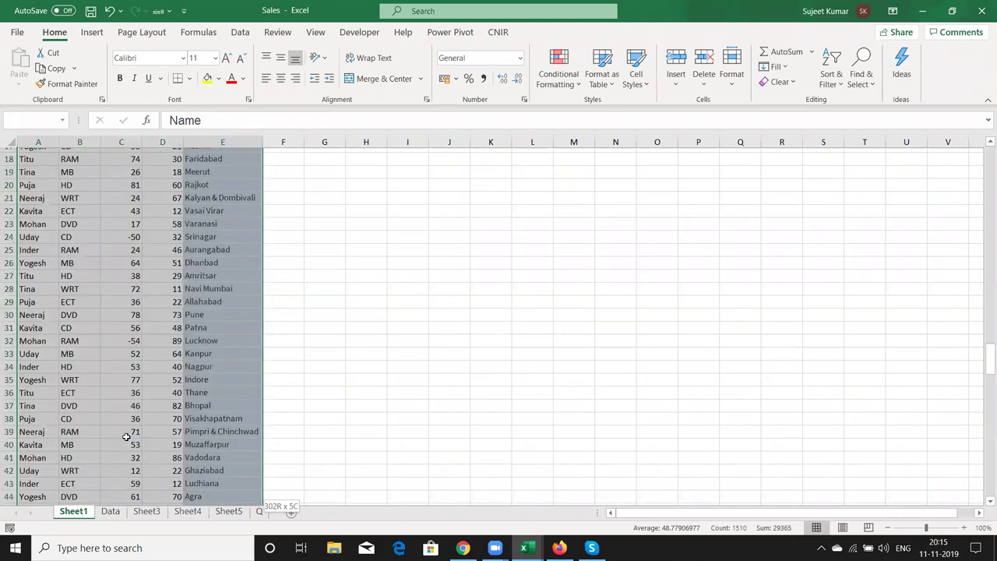
Insert a PivotTable on a new sheet with Product as rows and Qty and MRP as values
click(91, 34)
click(21, 69)
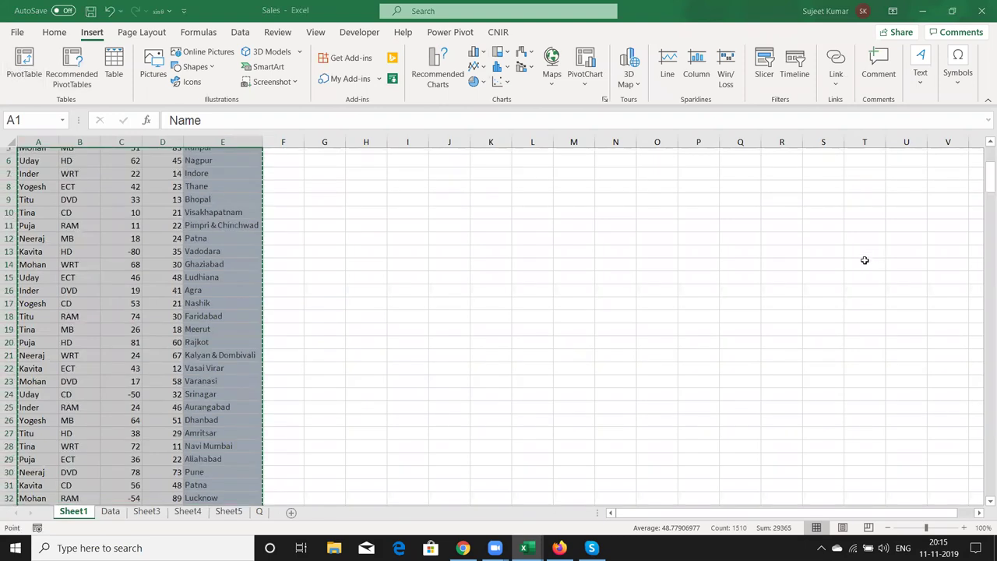
click(619, 340)
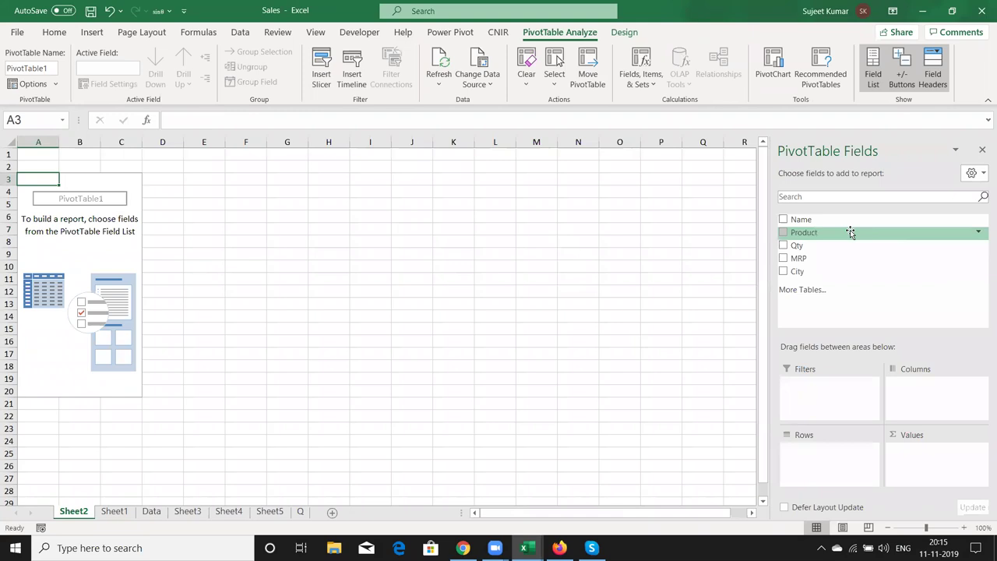
mouse_move(851, 232)
mouse_down()
mouse_move(899, 383)
mouse_move(850, 456)
mouse_up()
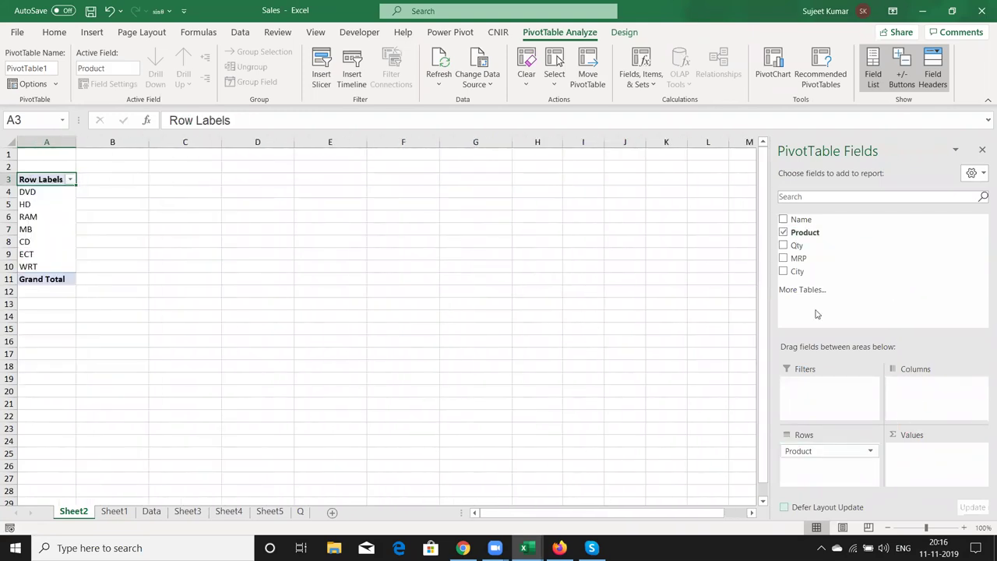
drag(810, 246, 922, 477)
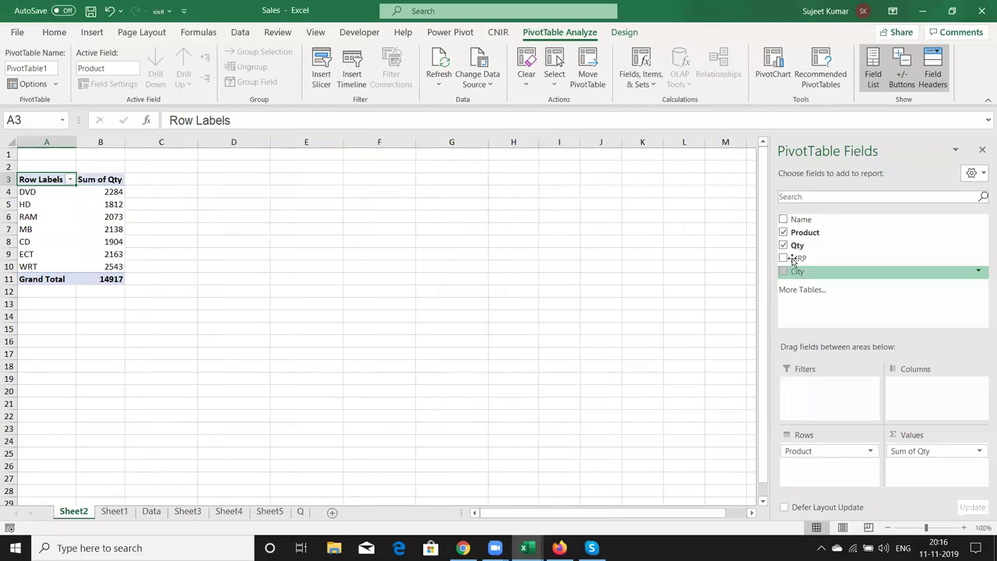
drag(794, 258, 950, 466)
Summarize MRP as Average instead of Sum and select the pivot results
click(964, 467)
click(931, 451)
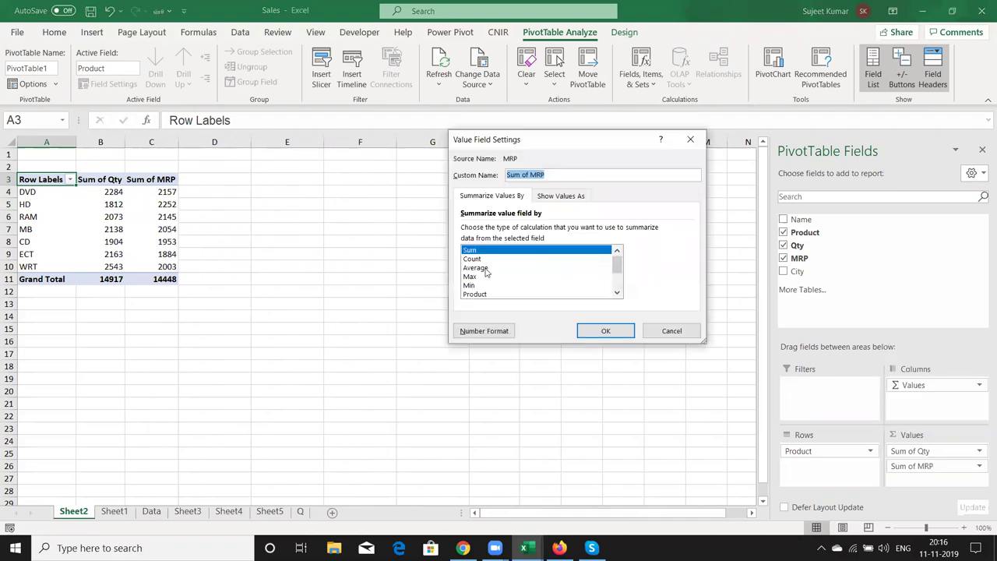
click(486, 269)
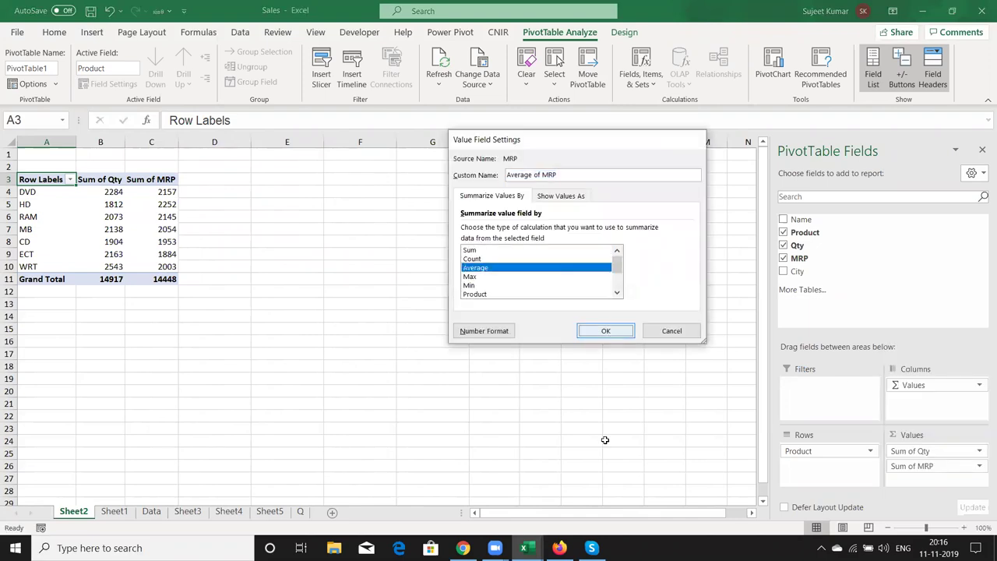
key(Return)
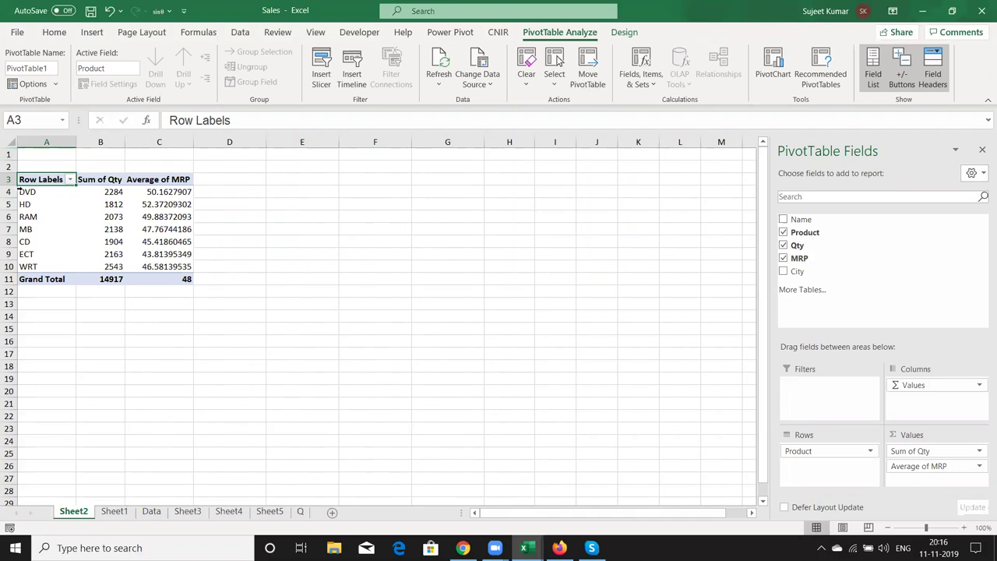
mouse_move(35, 180)
mouse_down()
mouse_move(164, 271)
mouse_move(158, 279)
mouse_up()
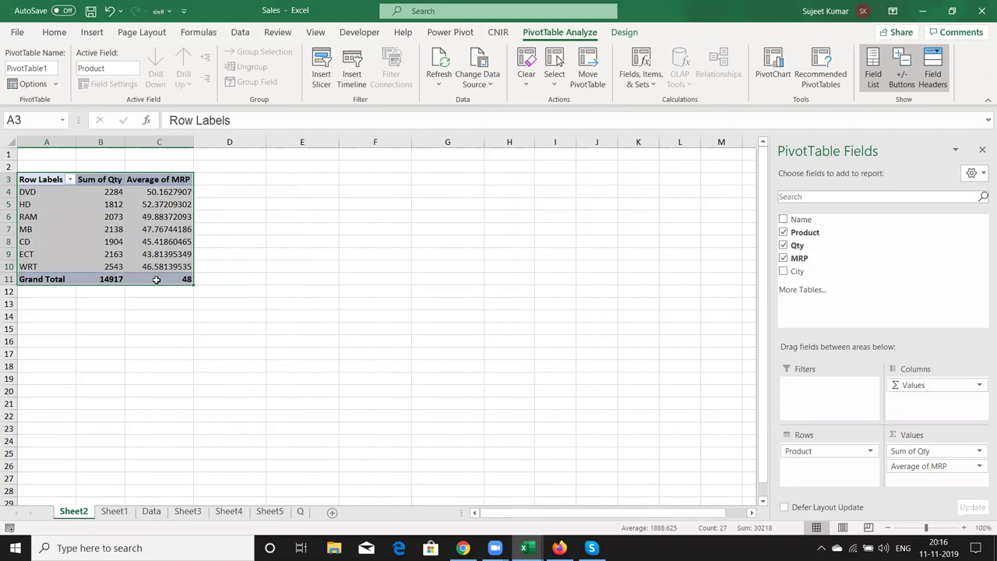
Minimise the Sales workbook, then hide Book3 with Windows+D to reveal the desktop
click(921, 13)
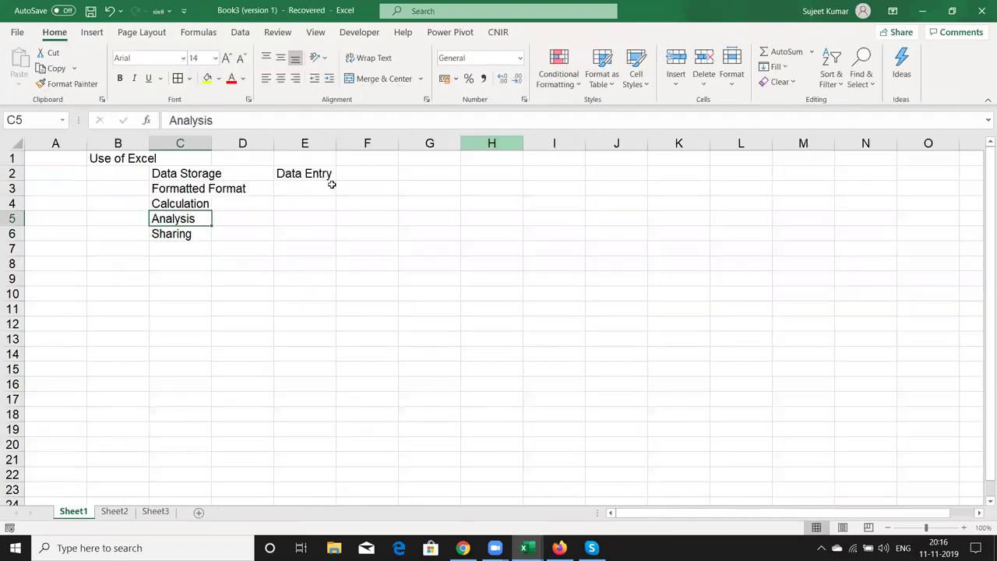
click(159, 238)
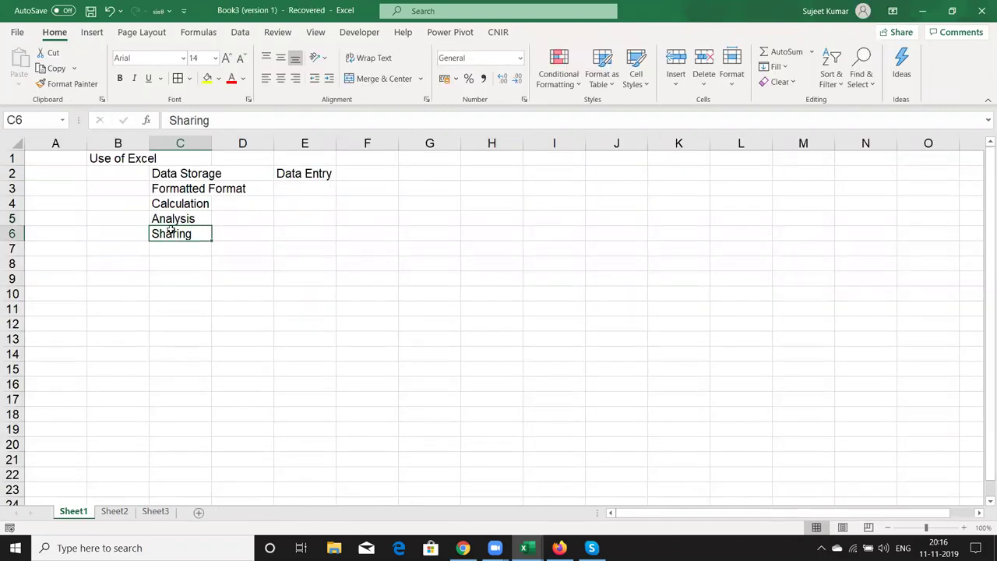
drag(174, 219, 179, 174)
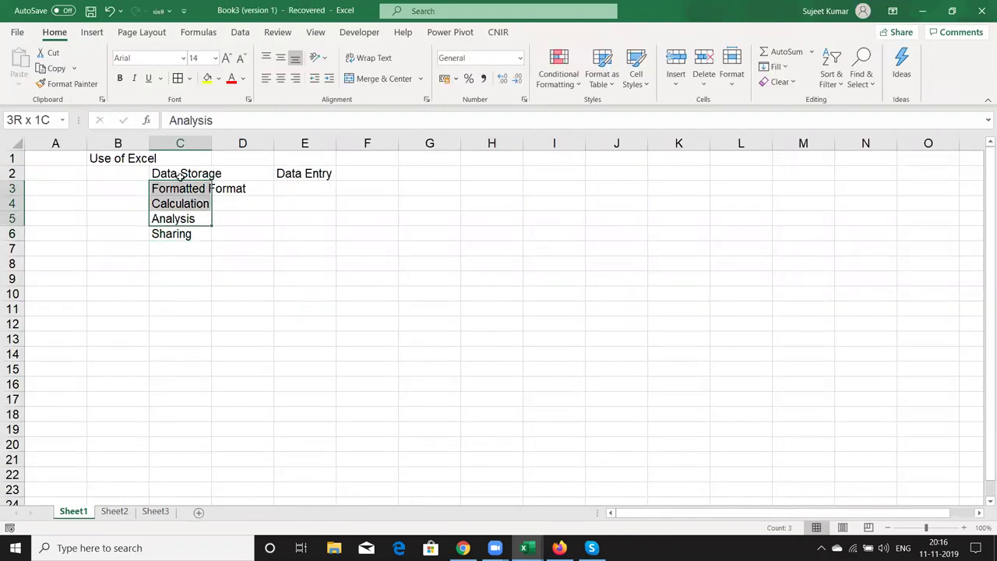
click(184, 235)
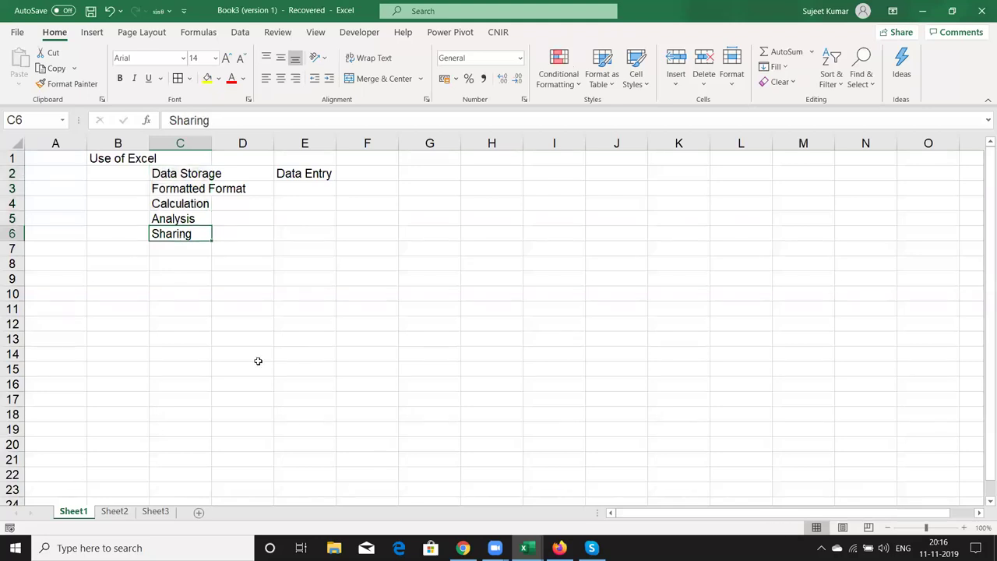
click(199, 266)
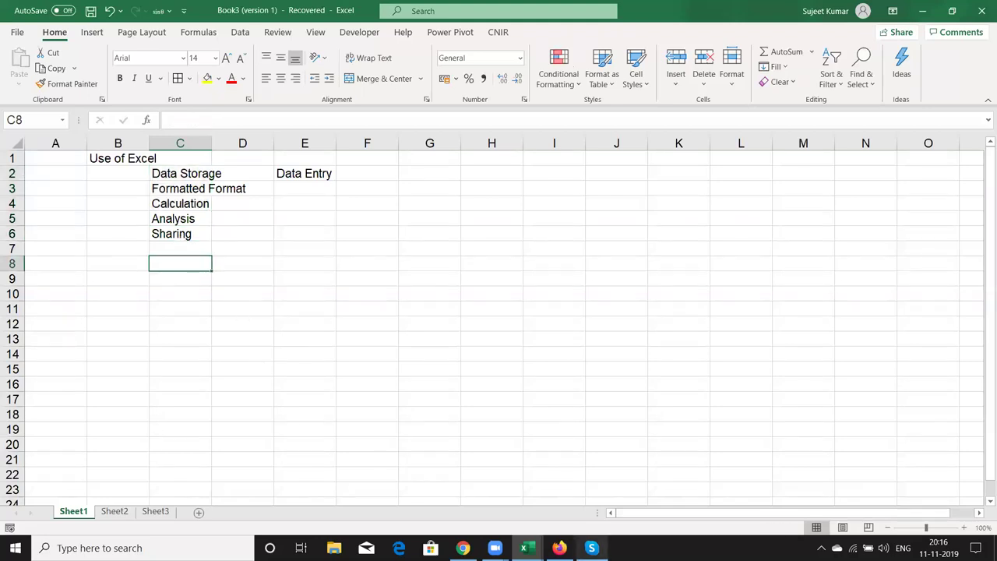
key(super+d)
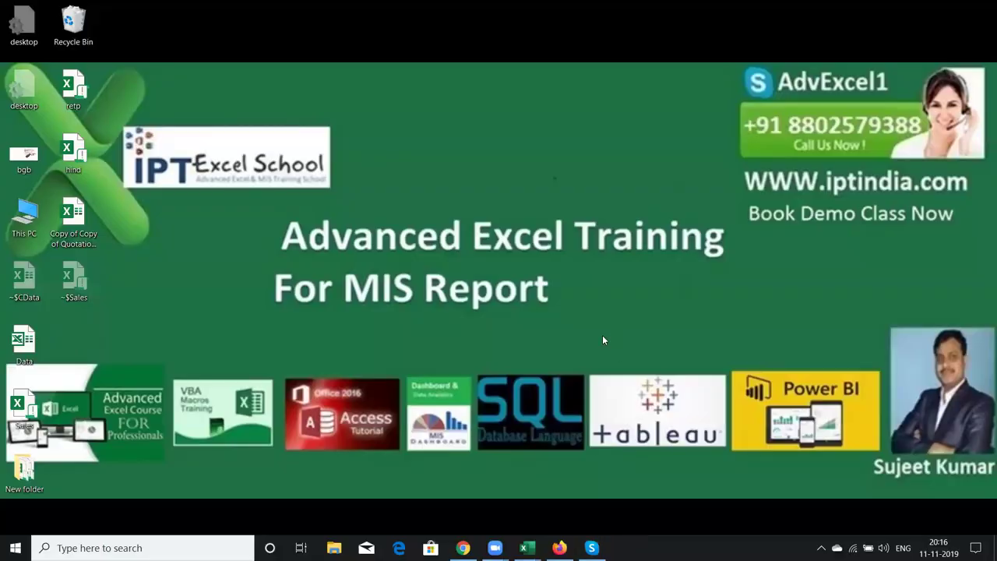
drag(582, 349, 731, 470)
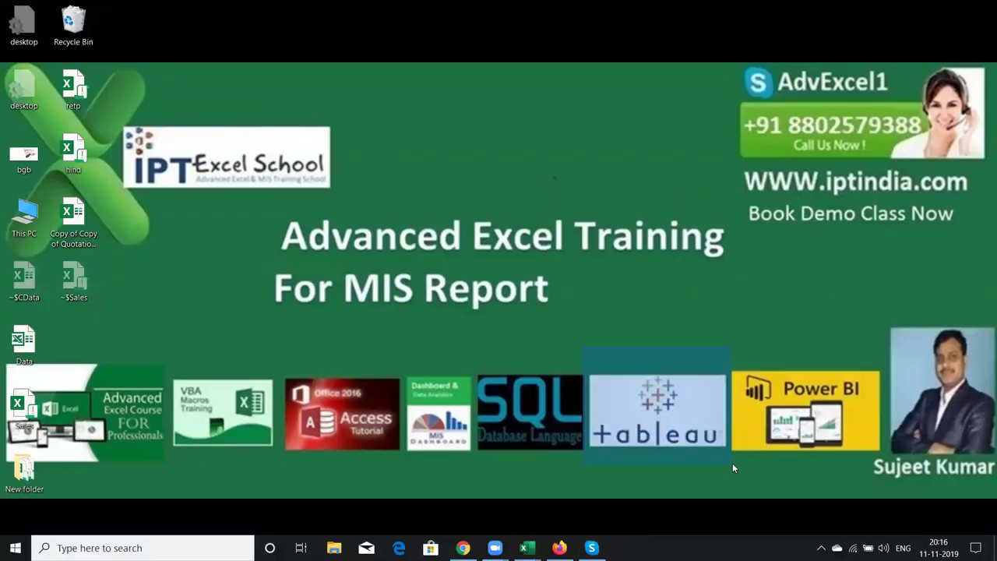
drag(730, 468, 724, 470)
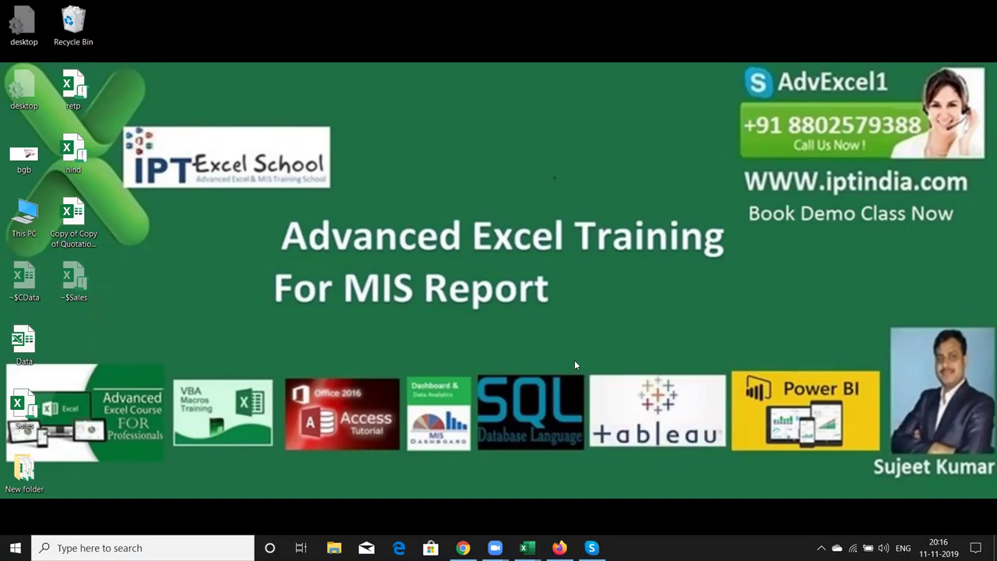
mouse_move(589, 361)
mouse_down()
mouse_move(637, 482)
mouse_move(695, 478)
mouse_up()
mouse_move(731, 348)
mouse_down()
mouse_move(751, 481)
mouse_move(883, 493)
mouse_up()
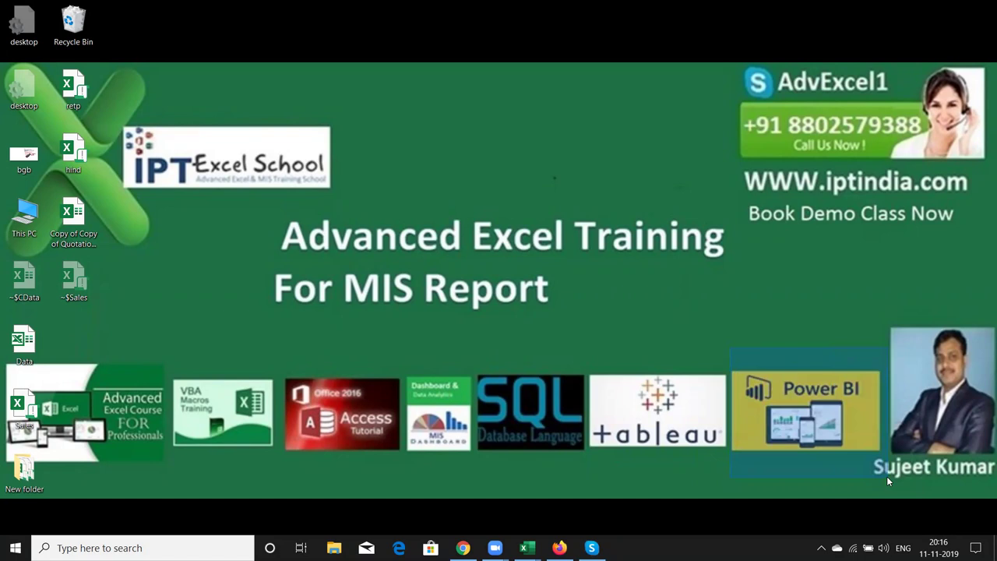
drag(887, 476, 886, 476)
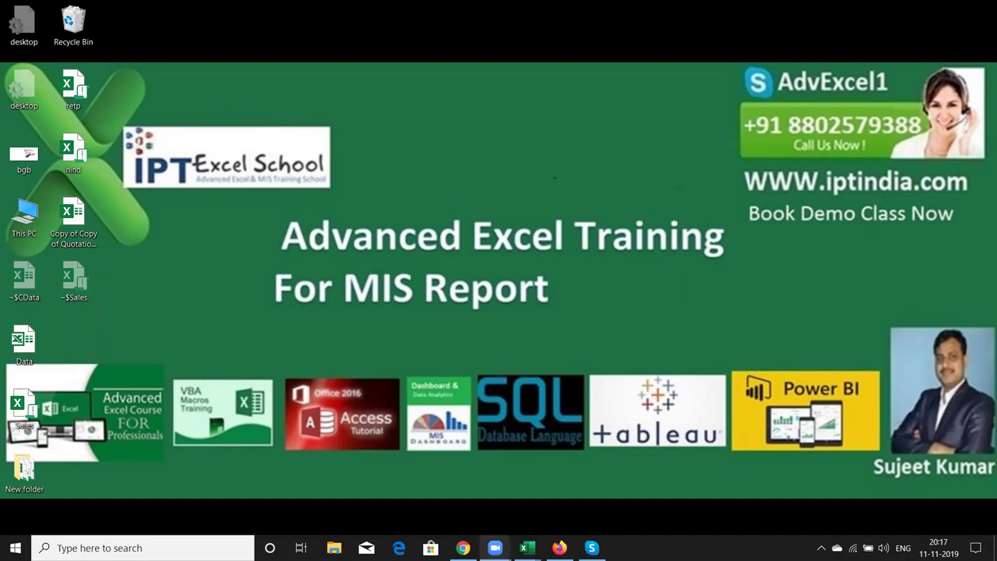
click(463, 547)
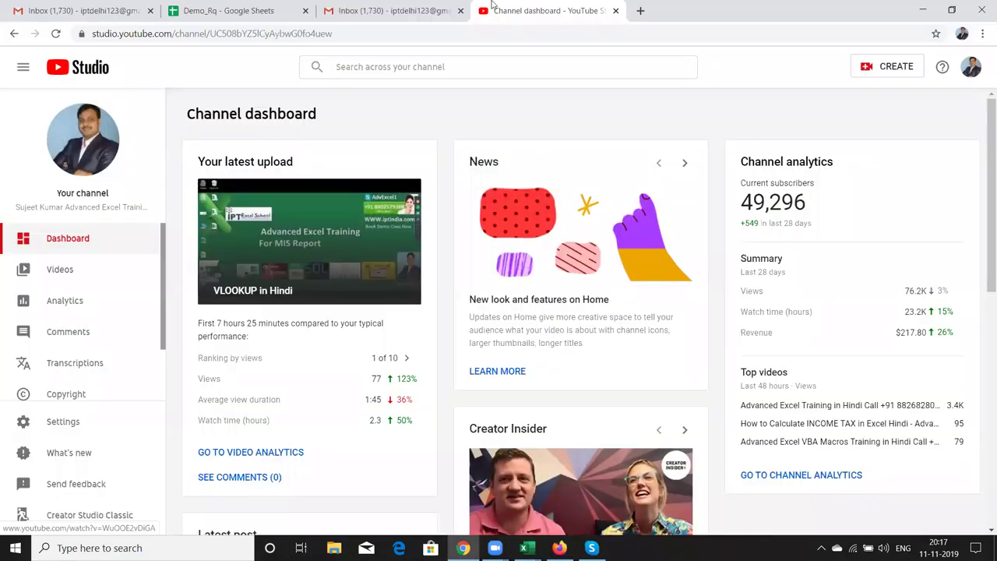
click(405, 11)
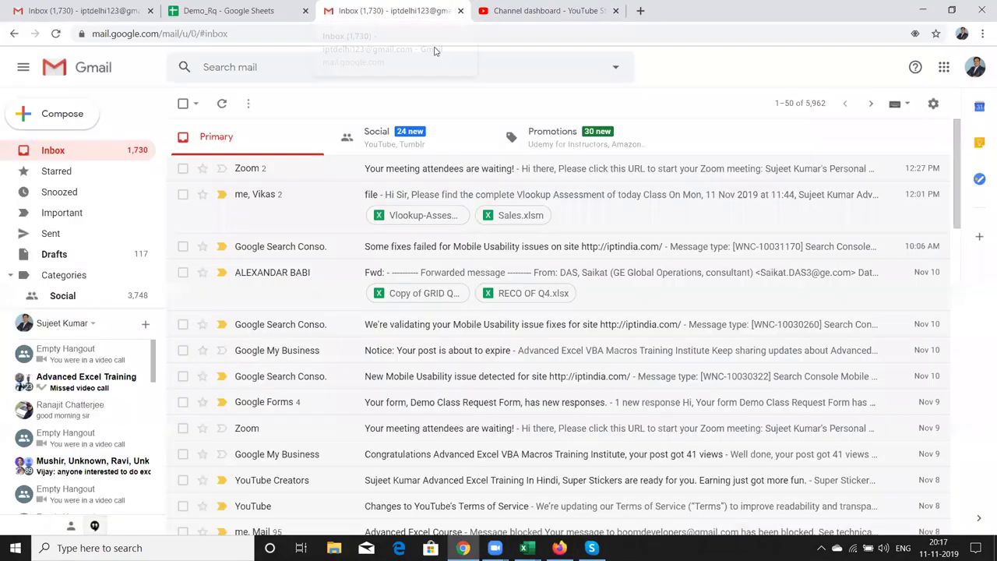
click(413, 215)
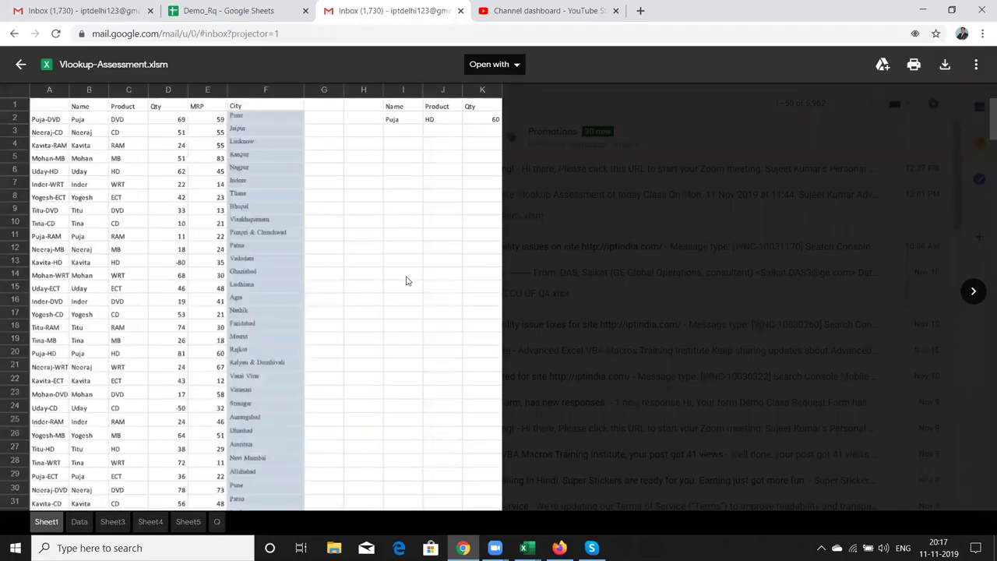
click(95, 521)
click(114, 521)
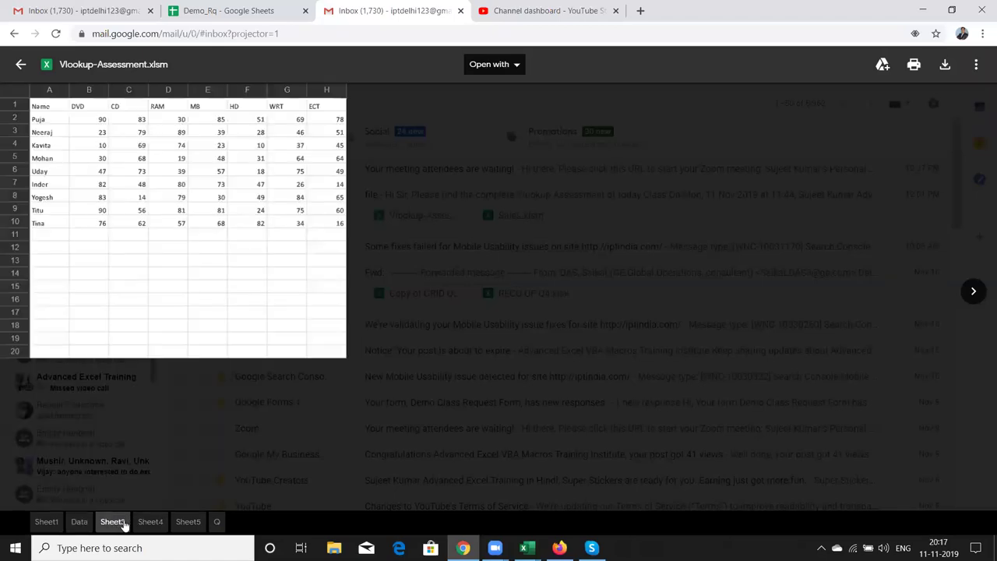
click(137, 522)
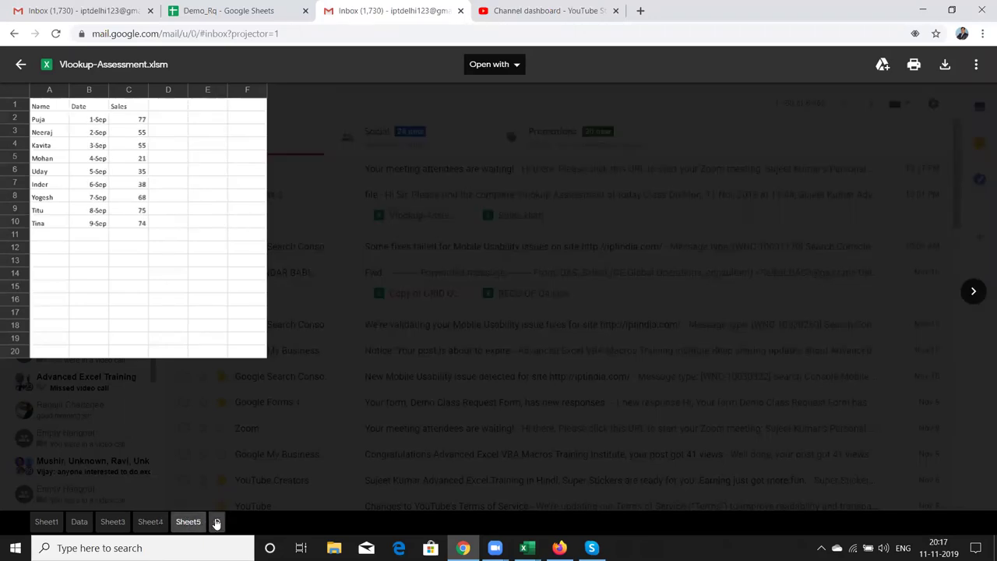
click(217, 521)
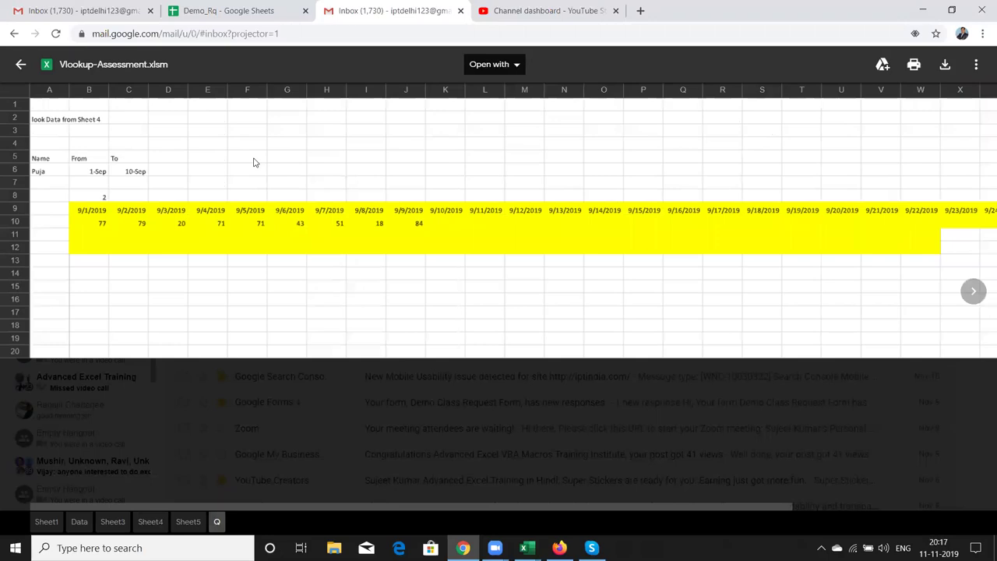
click(239, 225)
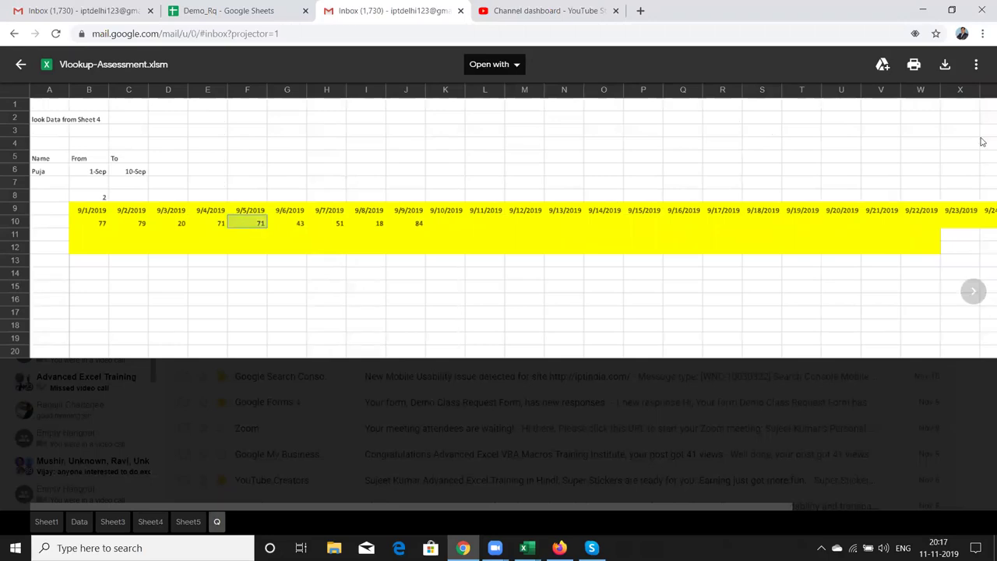
click(390, 383)
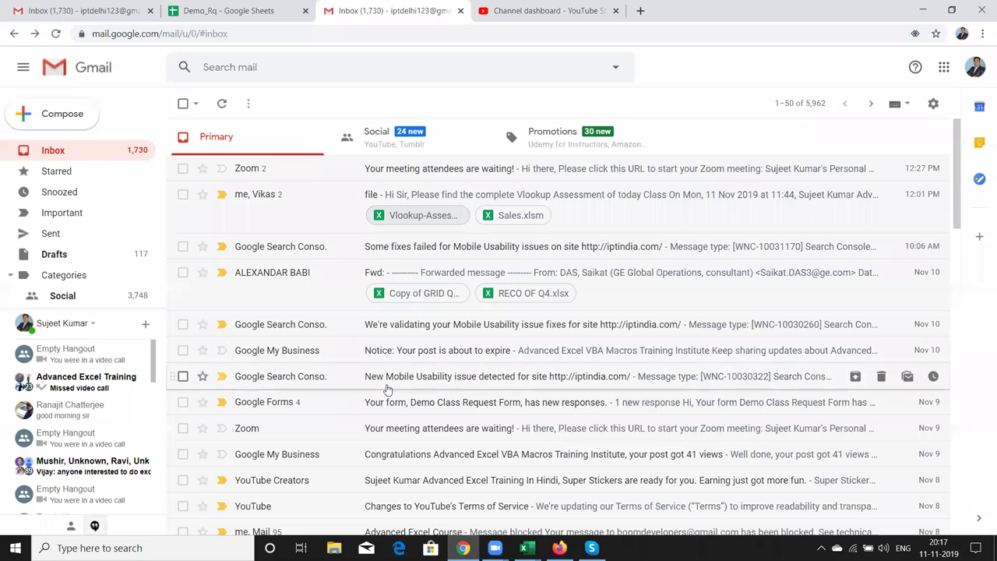
key(alt+Tab)
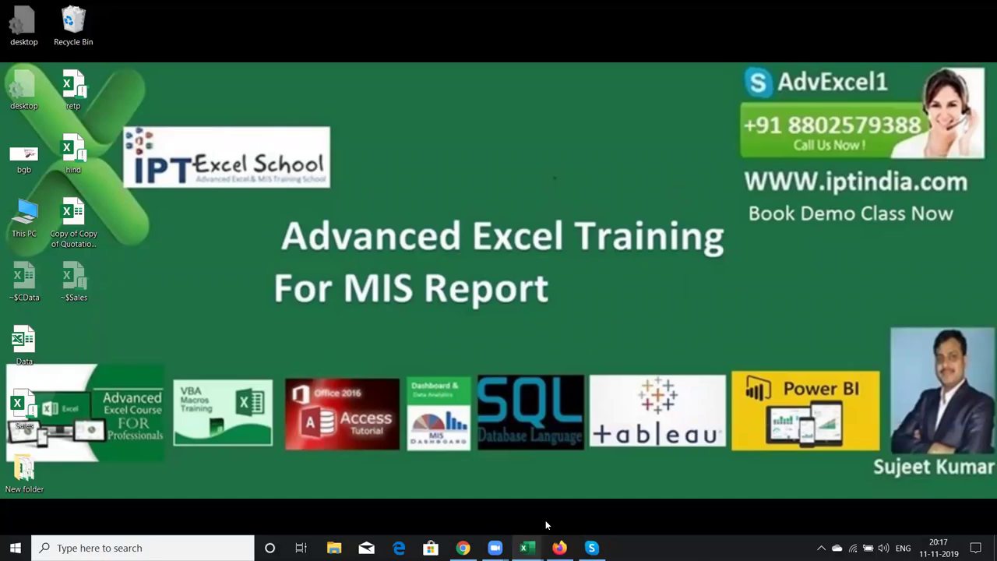
Return to Book3 and AutoFit column C so 'Formatted Format' fits
mouse_move(527, 547)
click(558, 504)
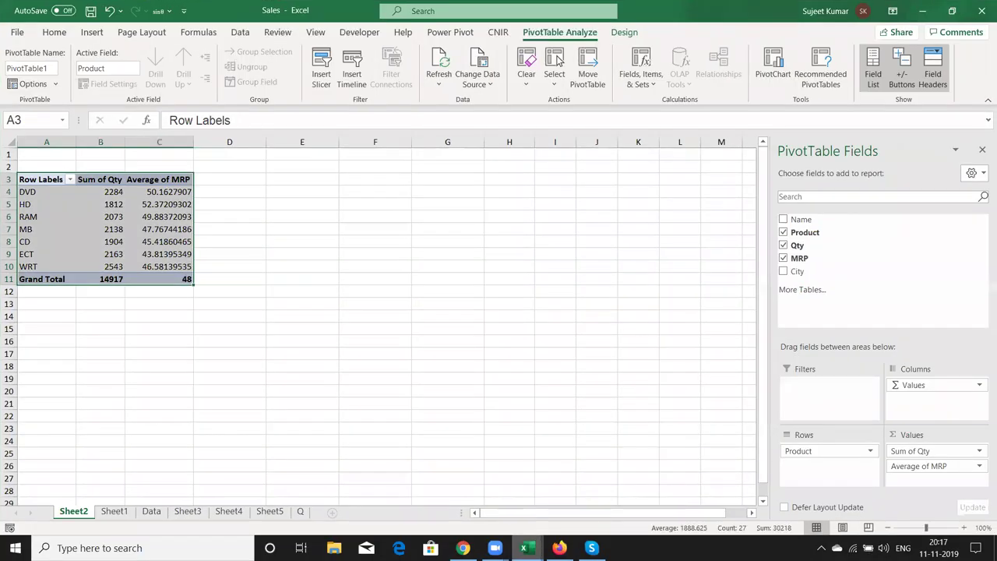
click(456, 473)
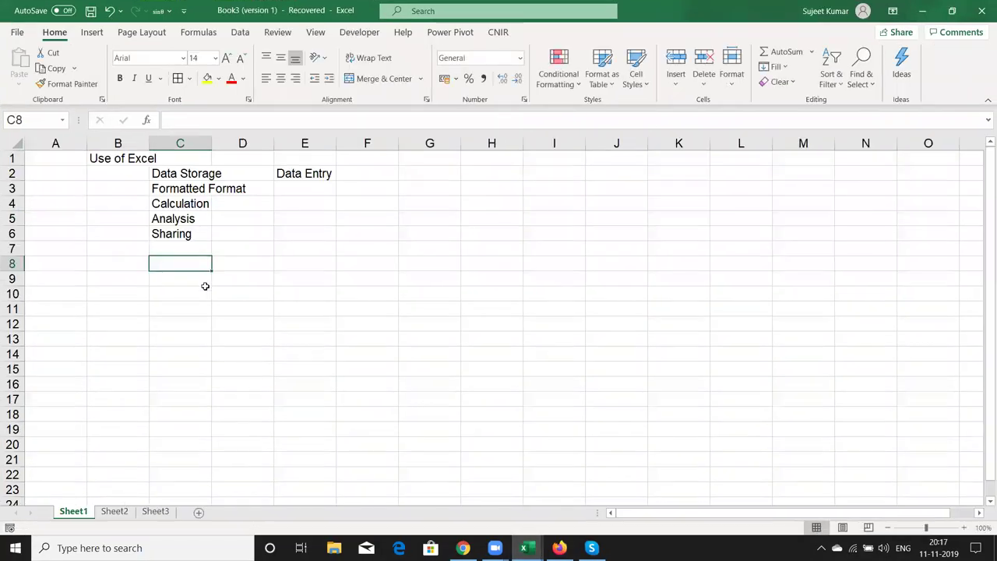
drag(187, 235, 181, 175)
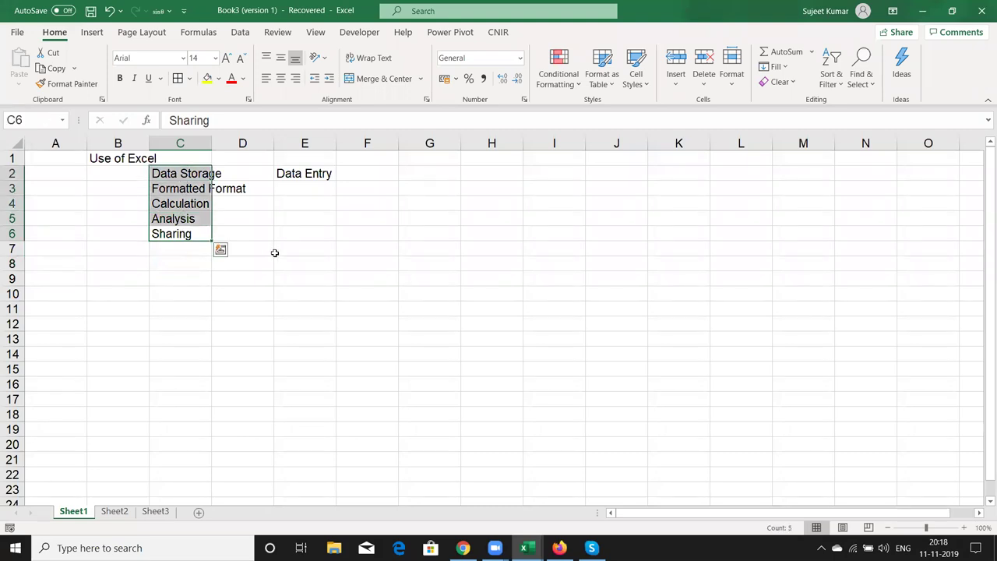
double_click(212, 144)
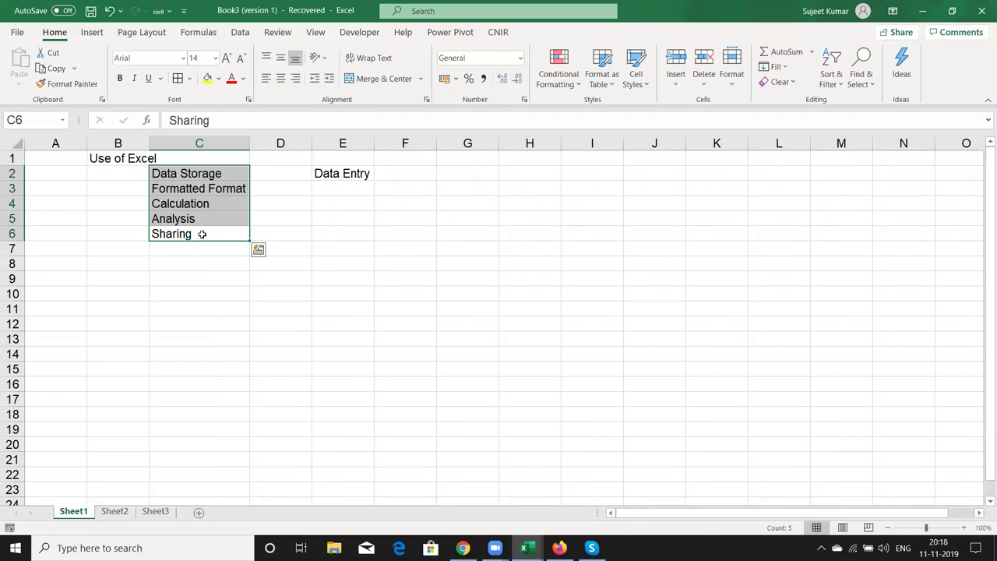
AutoFit column B so the 'Use of Excel' title fits fully
click(202, 233)
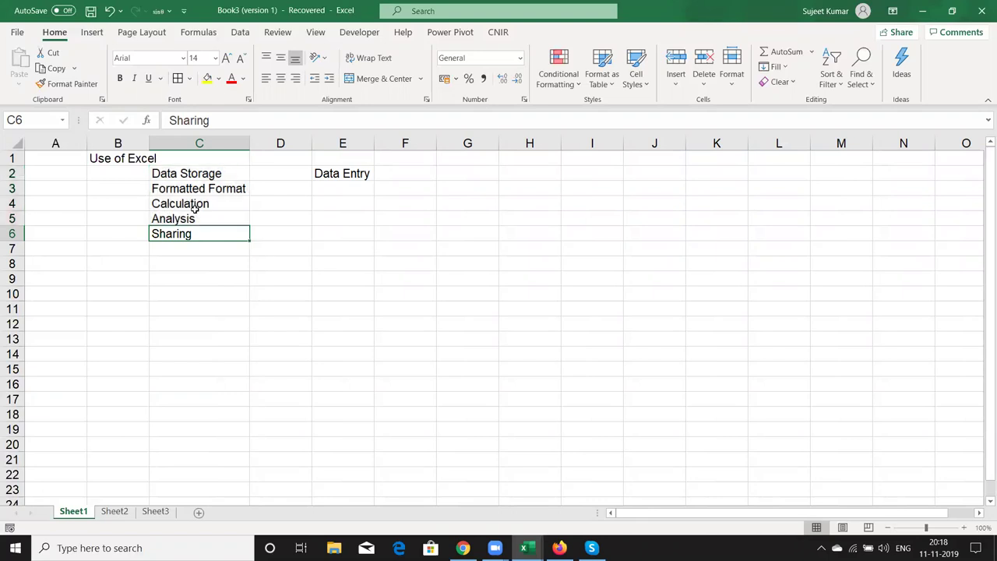
click(196, 208)
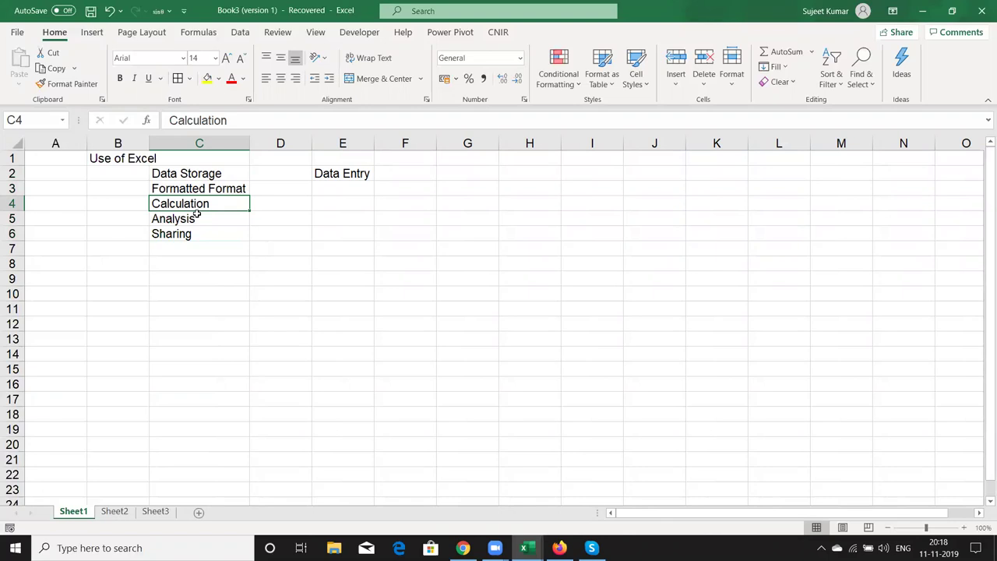
key(Up)
key(Up)
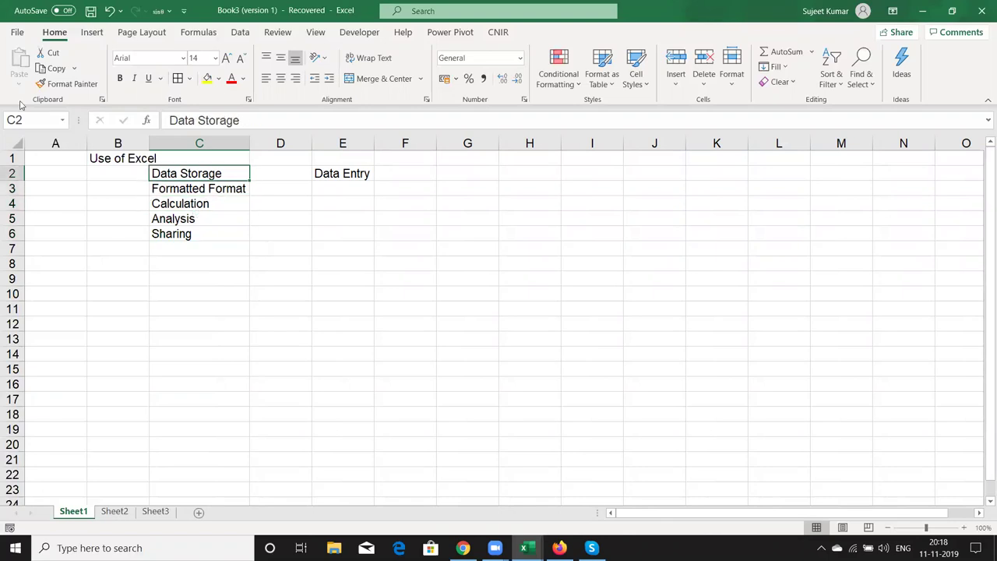
double_click(144, 143)
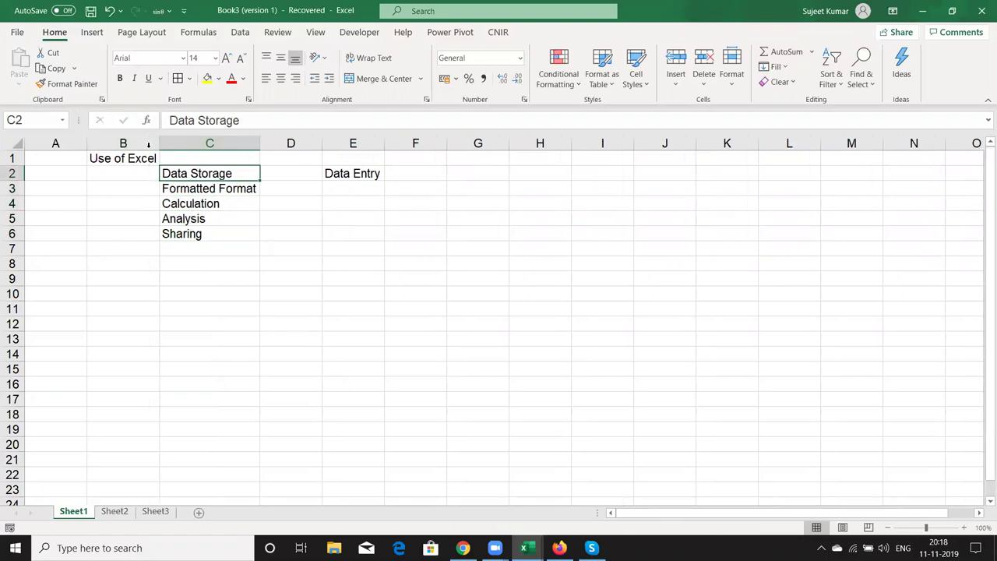
click(153, 158)
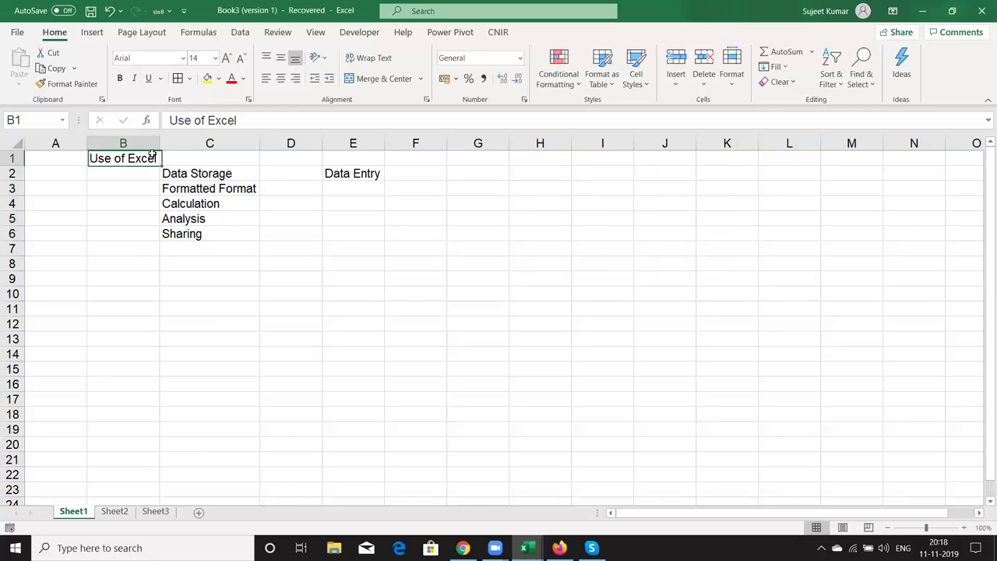
click(136, 258)
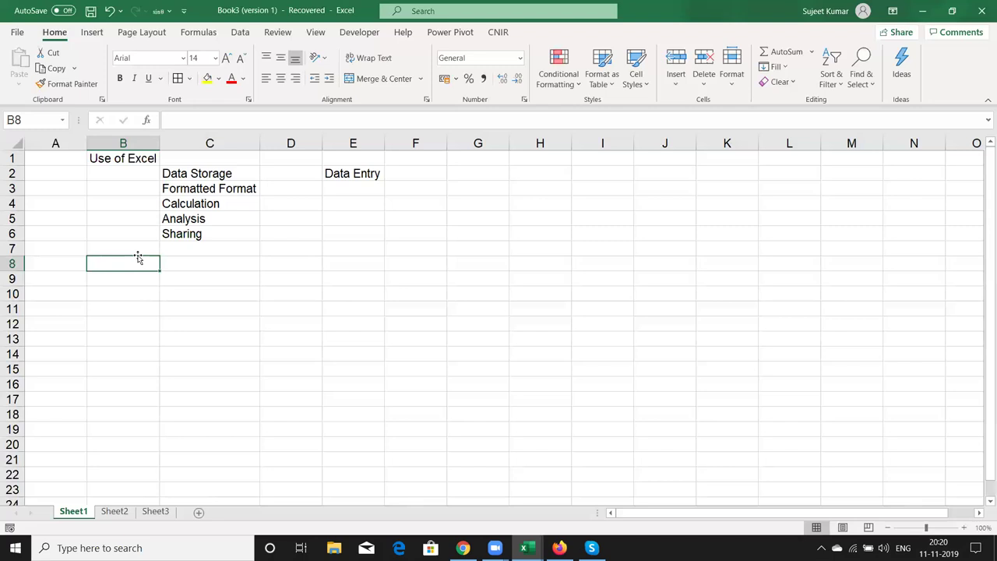
key(Up)
key(Up)
key(Up)
key(Up)
key(Up)
key(Up)
key(Up)
key(Right)
key(Right)
key(Right)
key(Down)
key(Down)
key(Down)
key(Down)
key(Left)
key(Left)
key(Left)
key(Up)
key(Up)
key(Right)
key(Up)
key(ctrl+shift+Down)
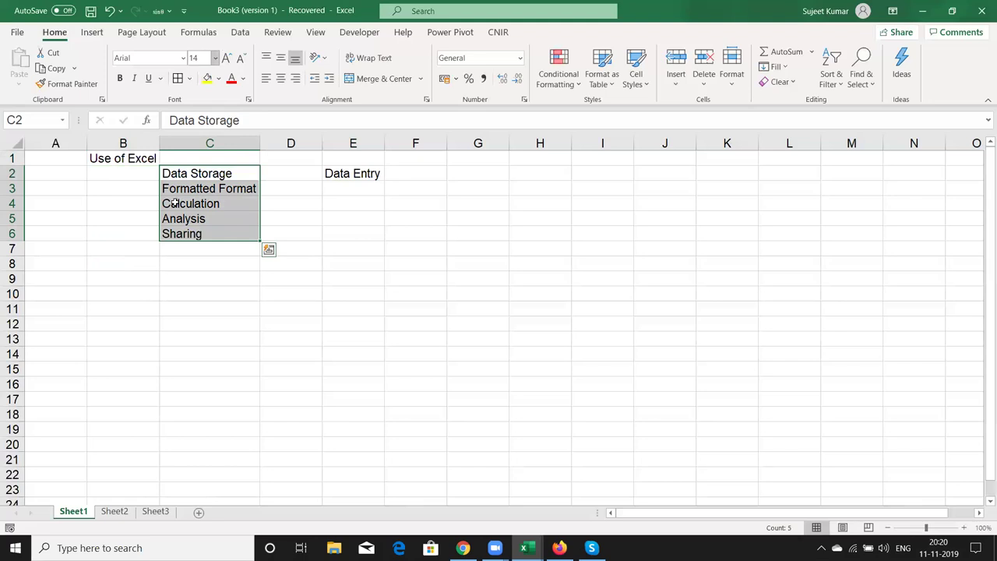
On Sheet2, enter 250 in cell A1
click(111, 501)
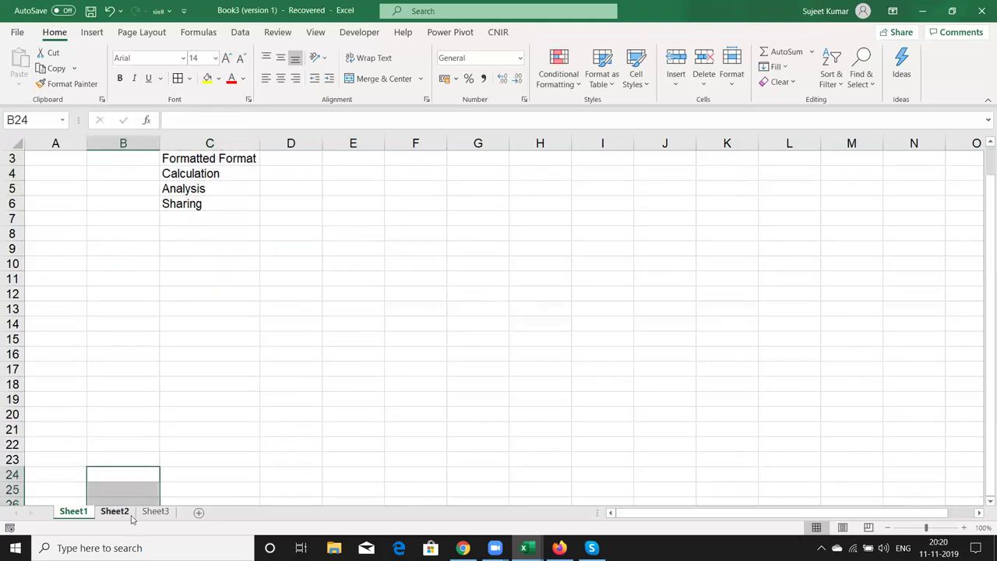
click(127, 514)
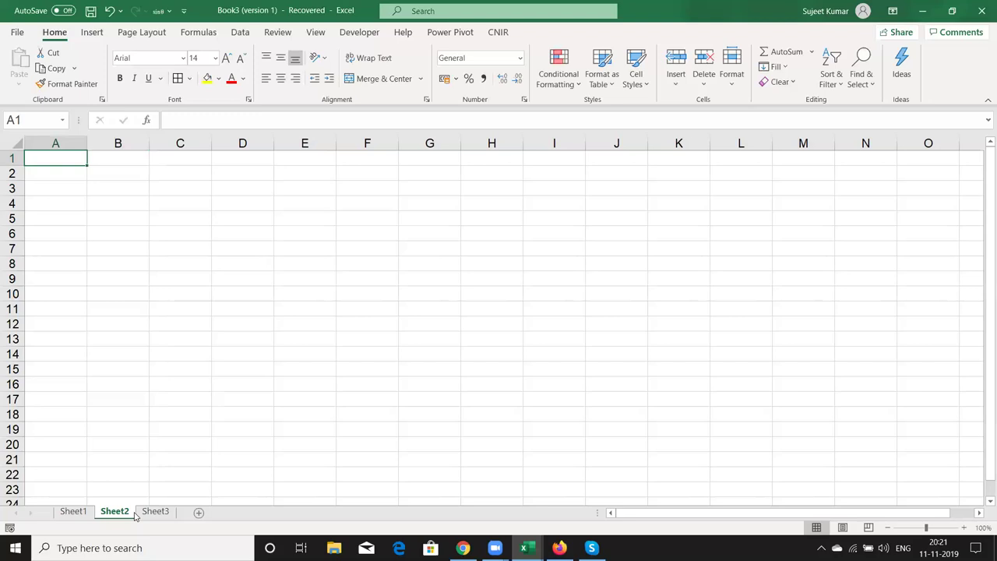
key(Right)
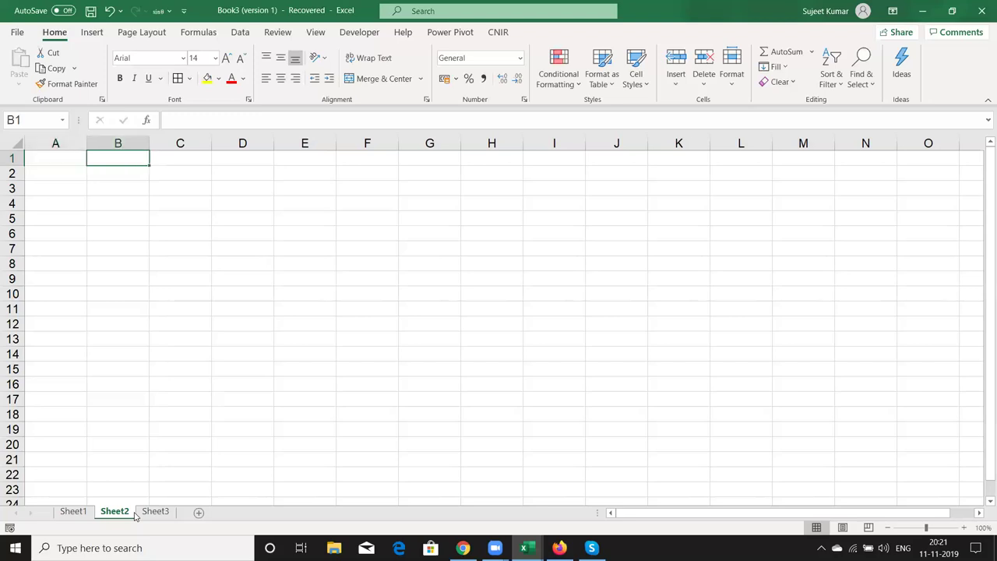
key(Down)
key(Left)
key(Right)
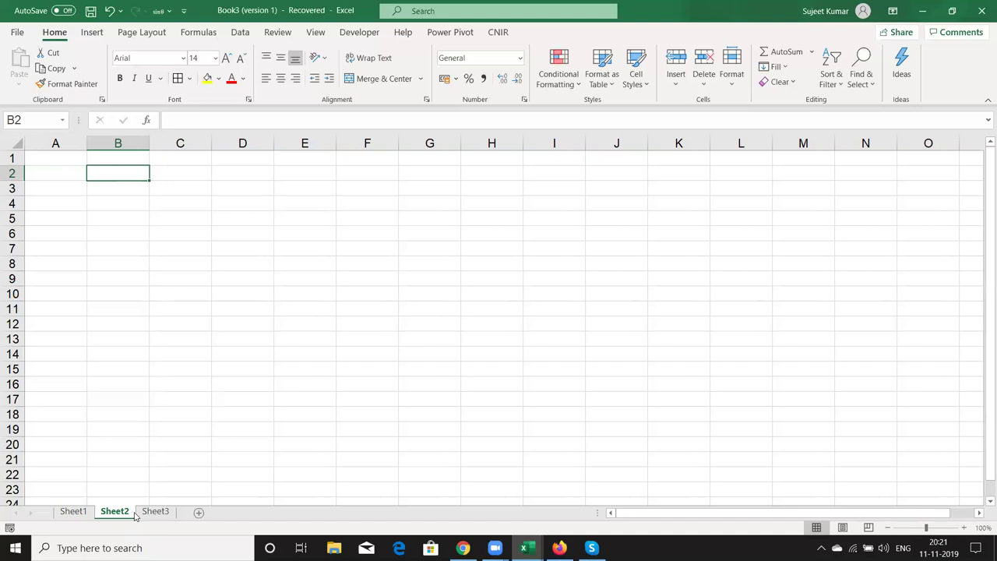
key(Up)
key(Left)
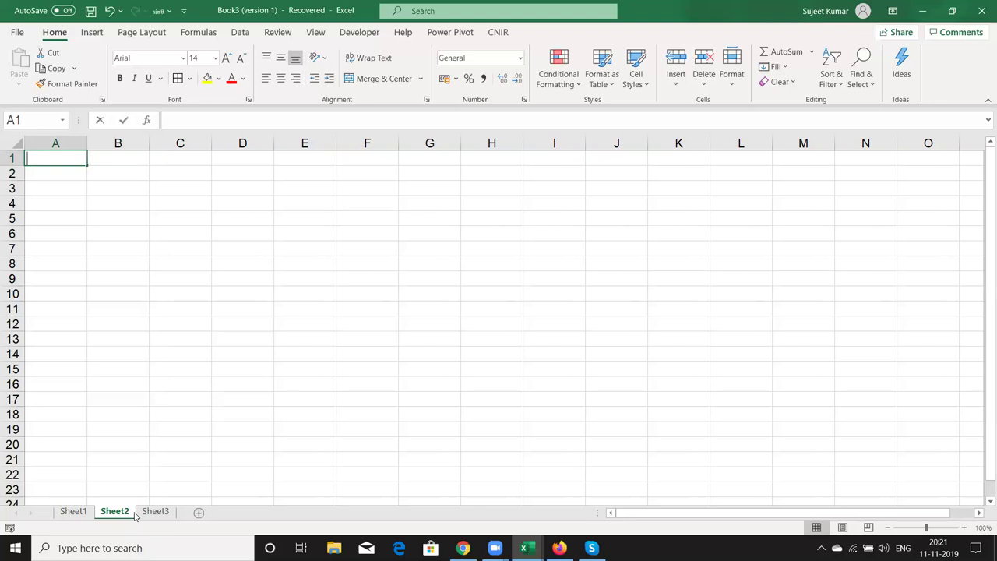
text(250)
key(Down)
key(Down)
Start a formula in C4, leaving just '=' after removing the a1 reference
key(Right)
key(Right)
key(Down)
text(=a1)
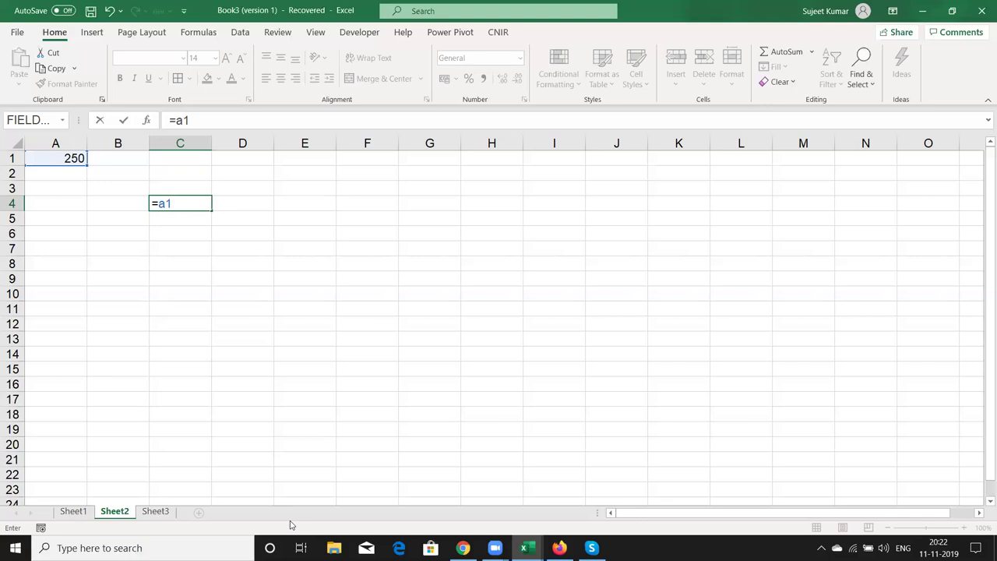
key(BackSpace)
key(BackSpace)
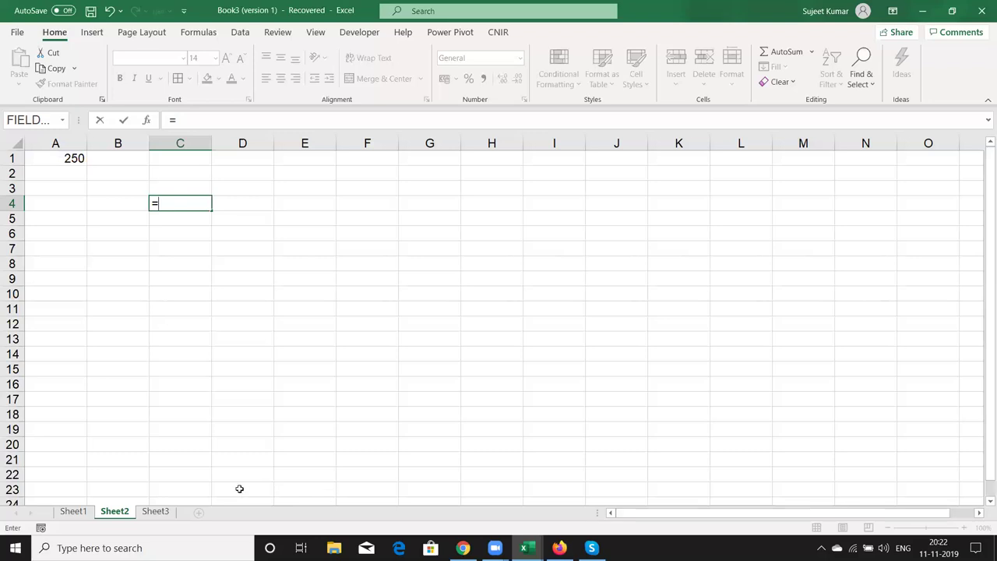
Complete C4 as =Sheet3!B5, which shows 0, and reopen it to review
click(155, 511)
click(104, 222)
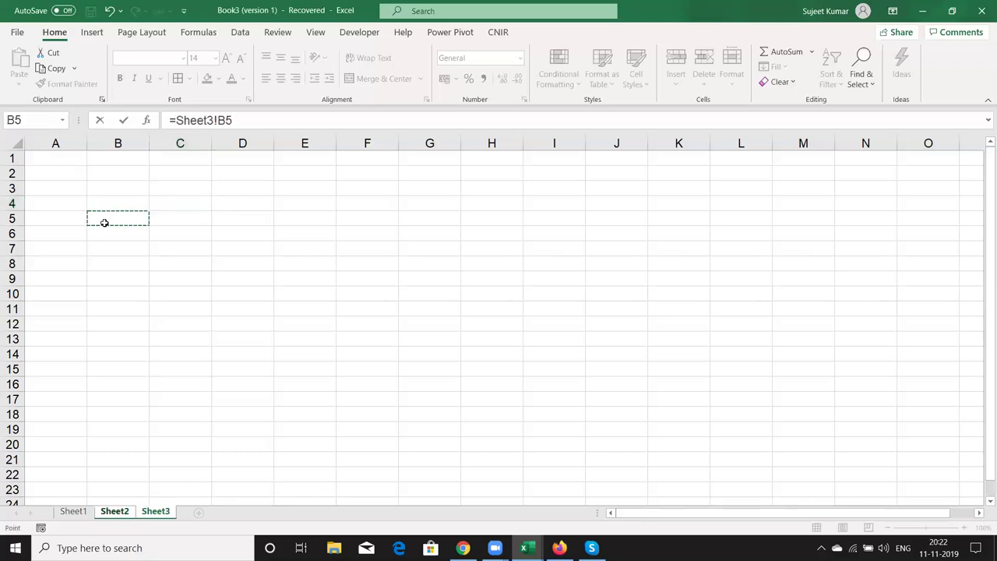
key(Return)
click(179, 204)
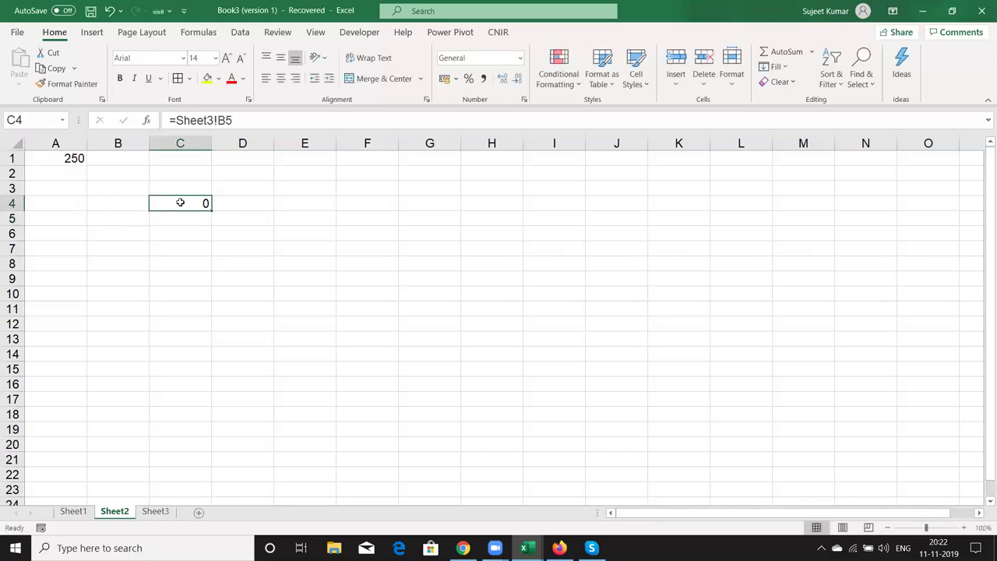
double_click(179, 203)
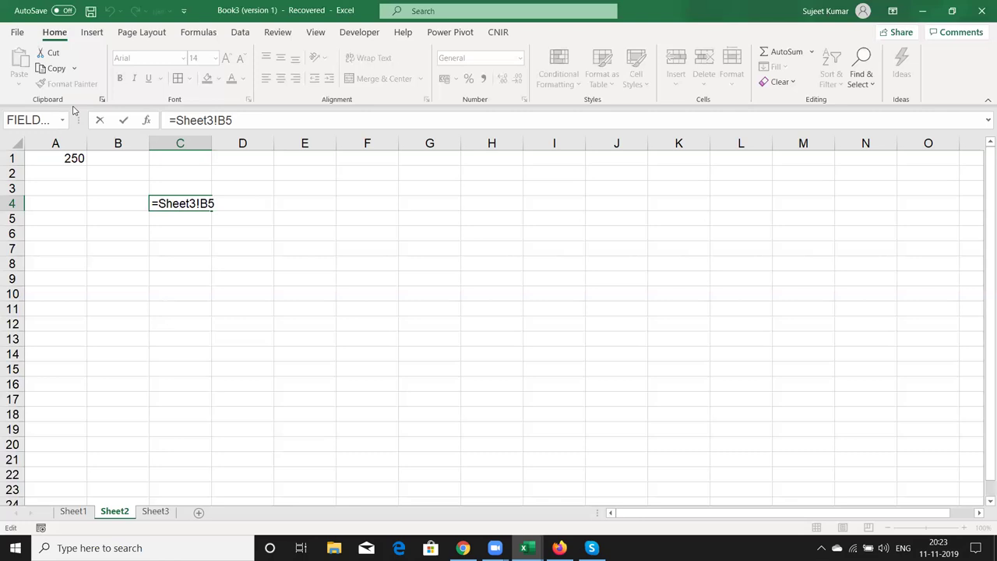
Link C5 to cell J5 of the Sales workbook as an external reference
key(Return)
text(=)
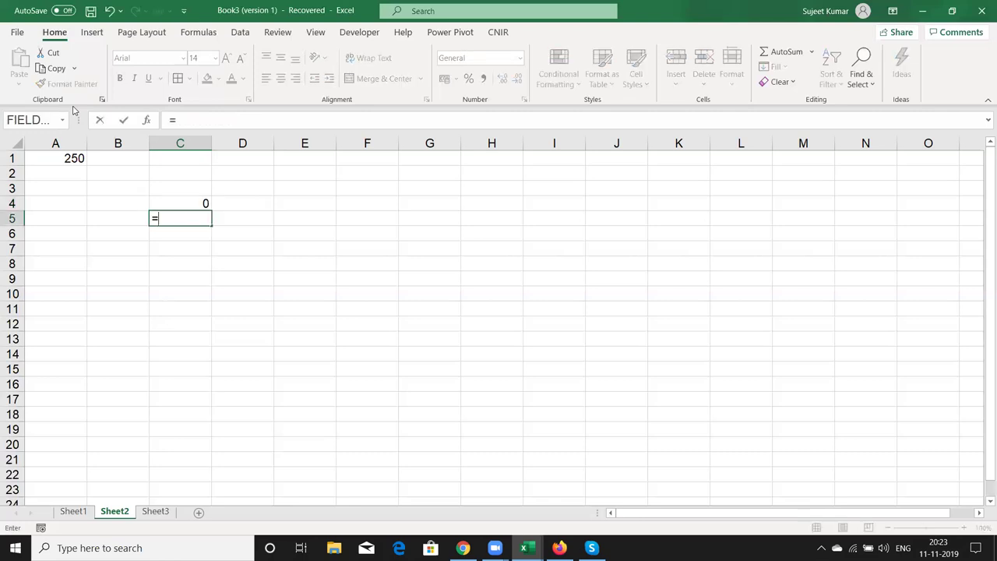
key(ctrl+Tab)
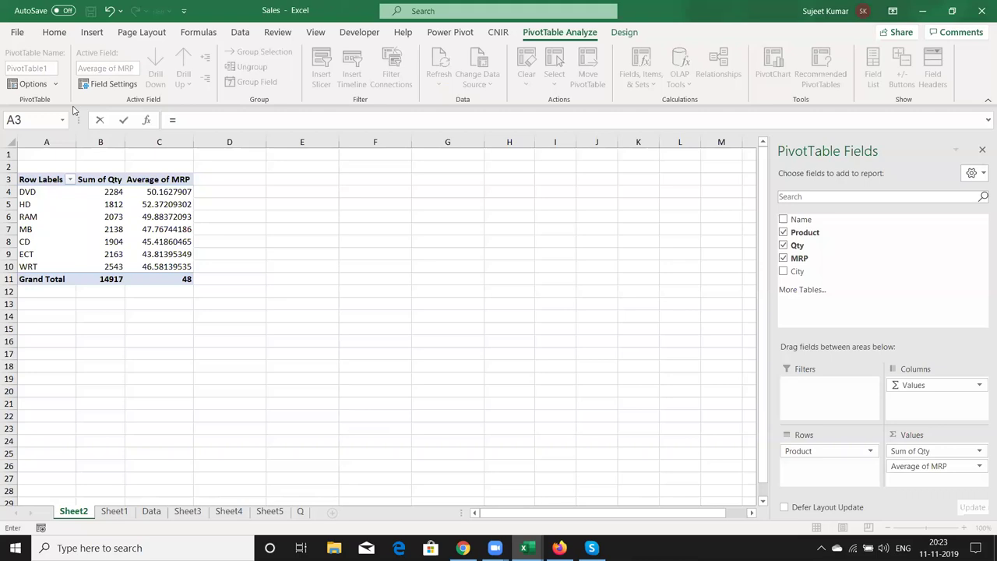
click(612, 199)
key(Return)
key(Up)
key(F2)
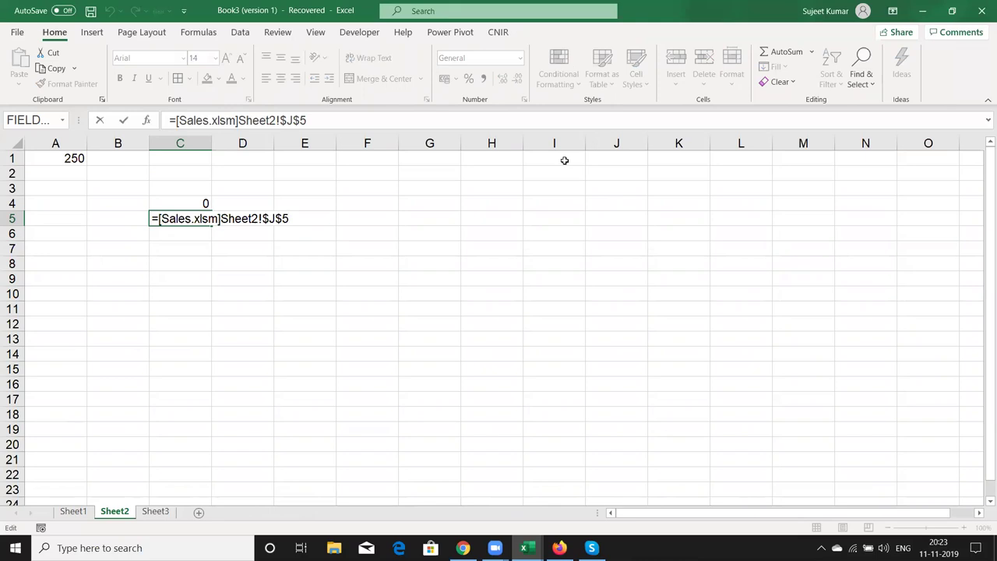
key(Return)
key(Up)
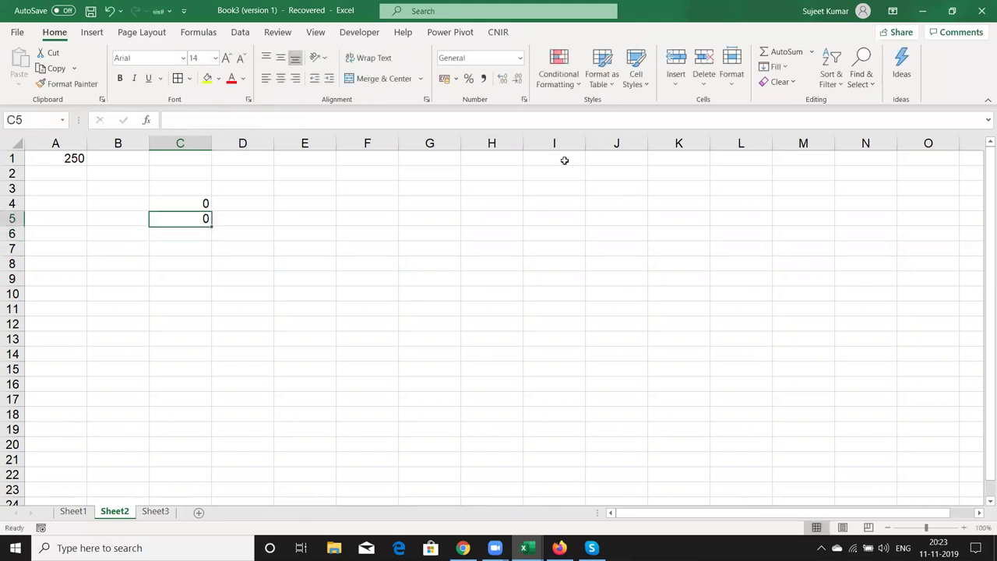
Close Sales without saving and review C5's full-path external formula
key(alt+Tab)
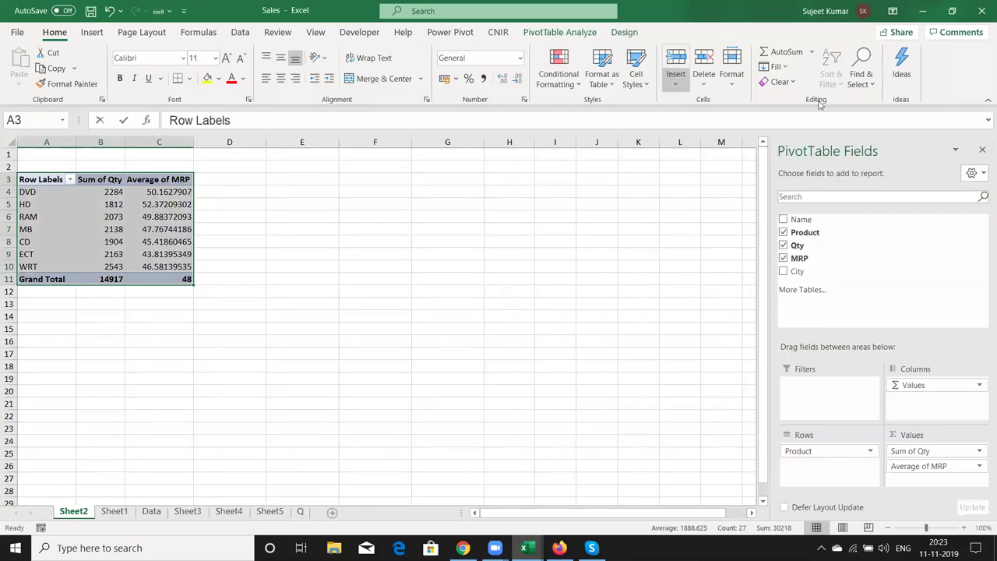
click(975, 11)
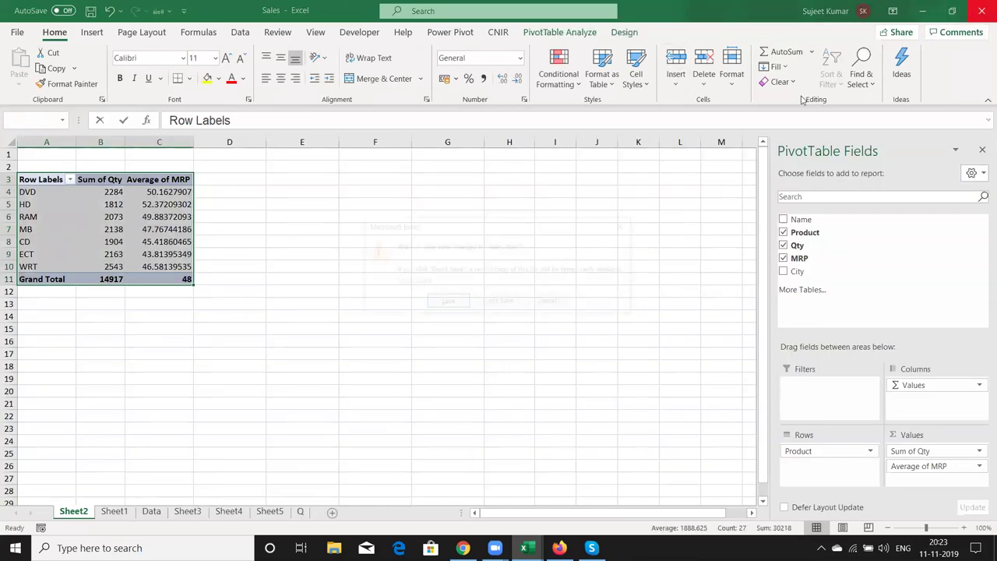
click(481, 307)
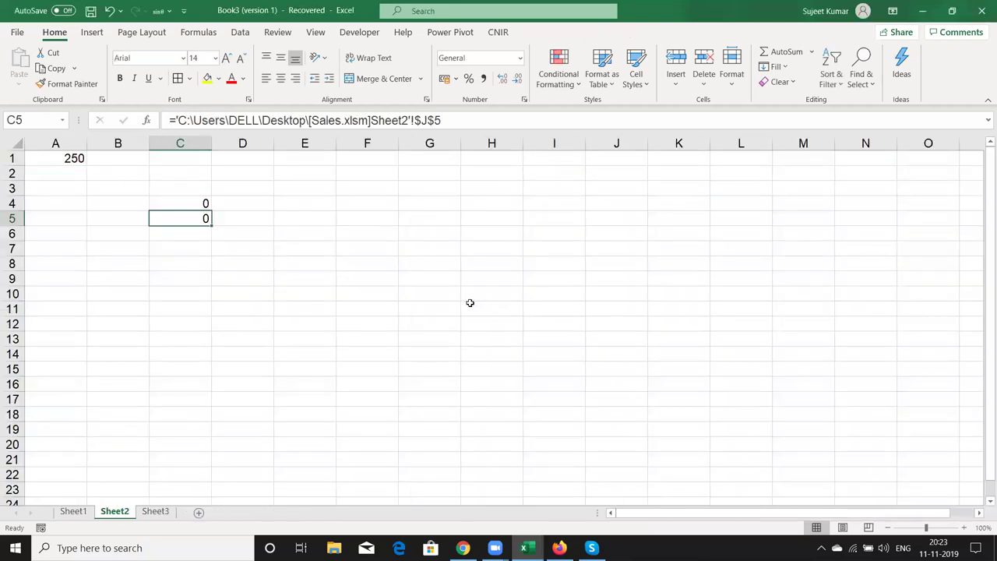
key(F2)
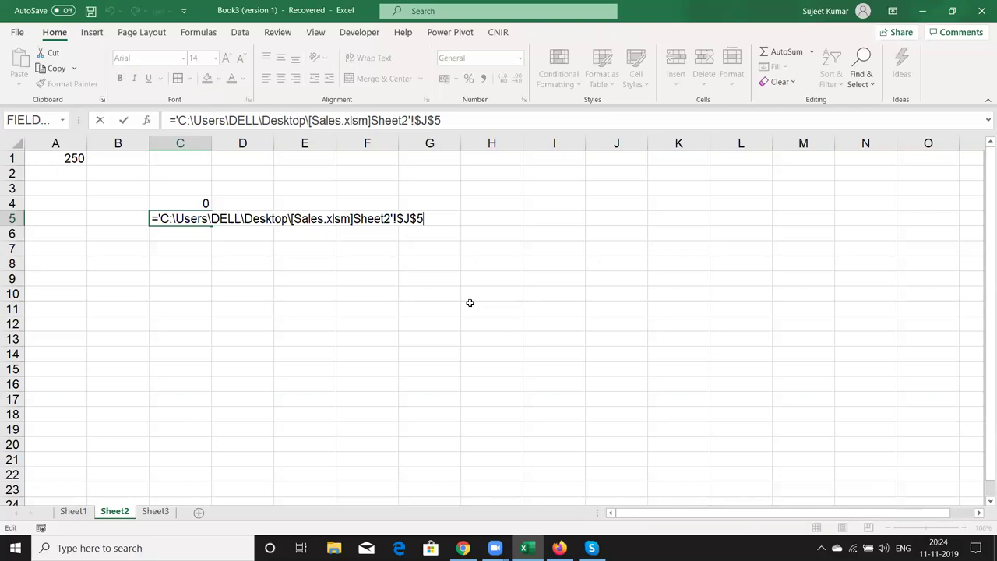
key(Return)
key(Escape)
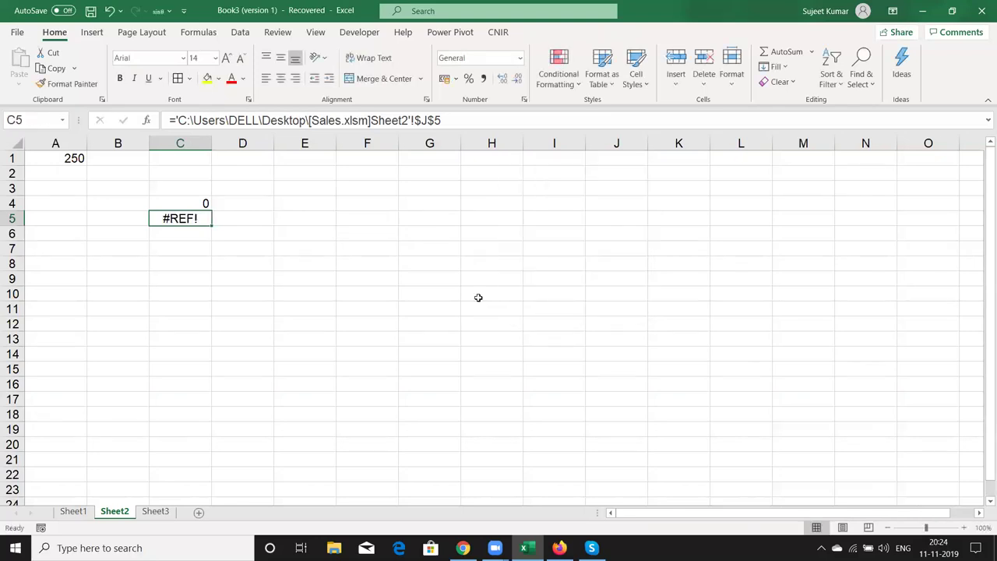
Clear the #REF! in C5, the 0 in C4 and the 250 in A1
key(Delete)
key(Up)
key(Delete)
key(Left)
key(Up)
key(Up)
Enter 85, 36, 52, 36, 45, 96 and 47 down cells A1 to A7
key(Up)
key(Delete)
text(85)
key(Return)
text(36)
key(Return)
text(52)
key(Return)
text(36)
key(Return)
text(45)
key(Return)
text(96)
key(Return)
text(47)
key(Return)
key(Up)
key(ctrl+Up)
key(Right)
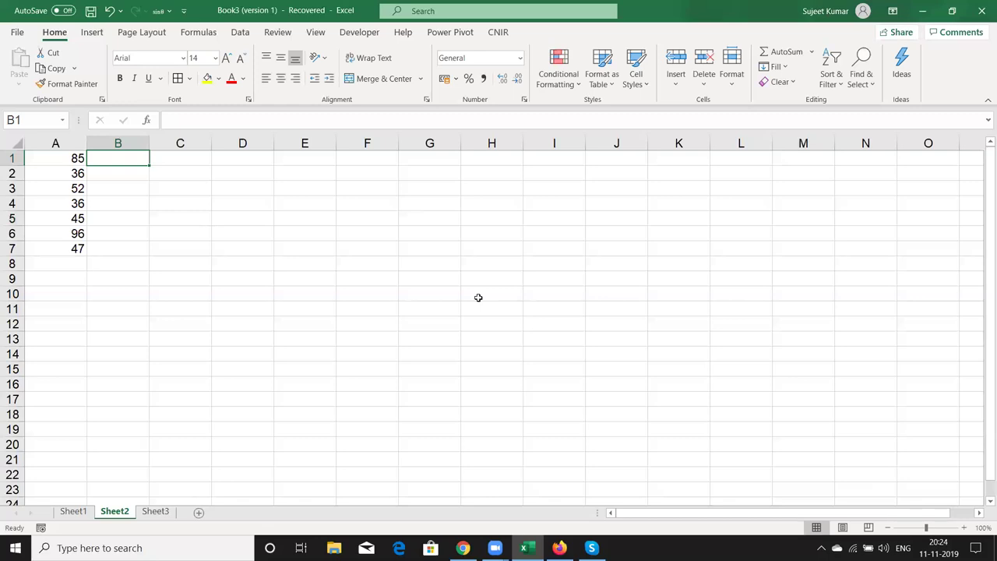
Enter =A1+20 in B1, fixing the formula error along the way
text(=)
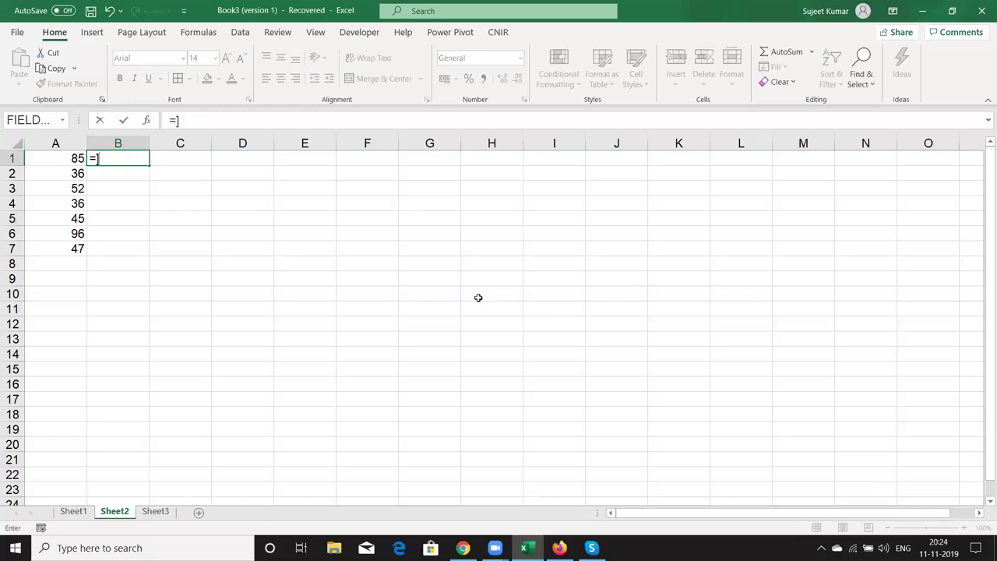
key(Return)
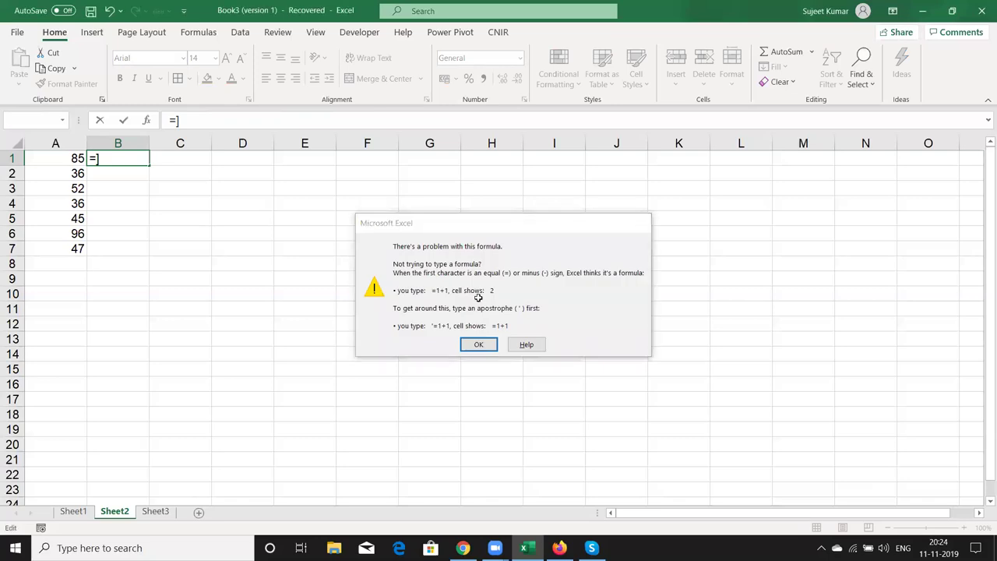
key(Return)
key(BackSpace)
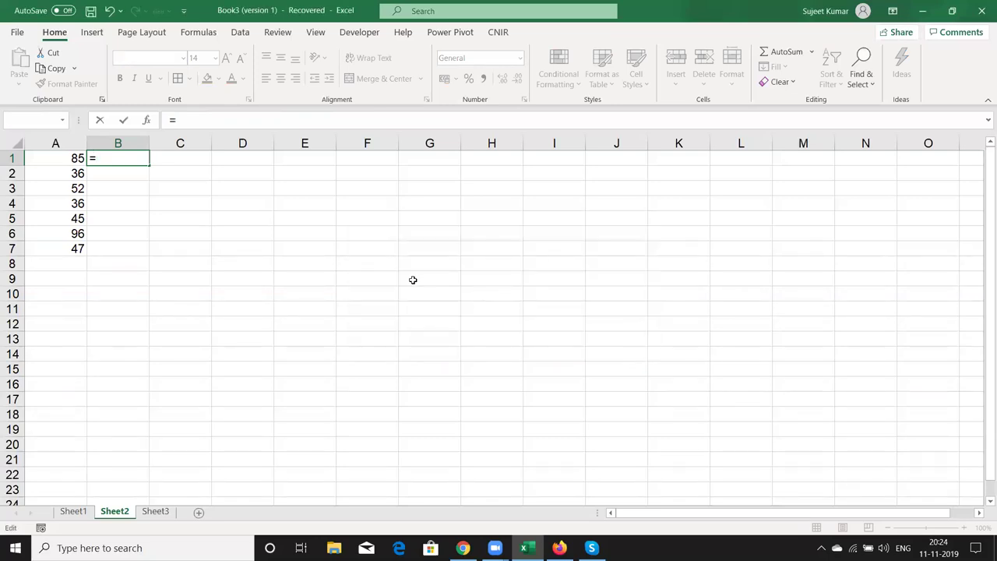
click(69, 157)
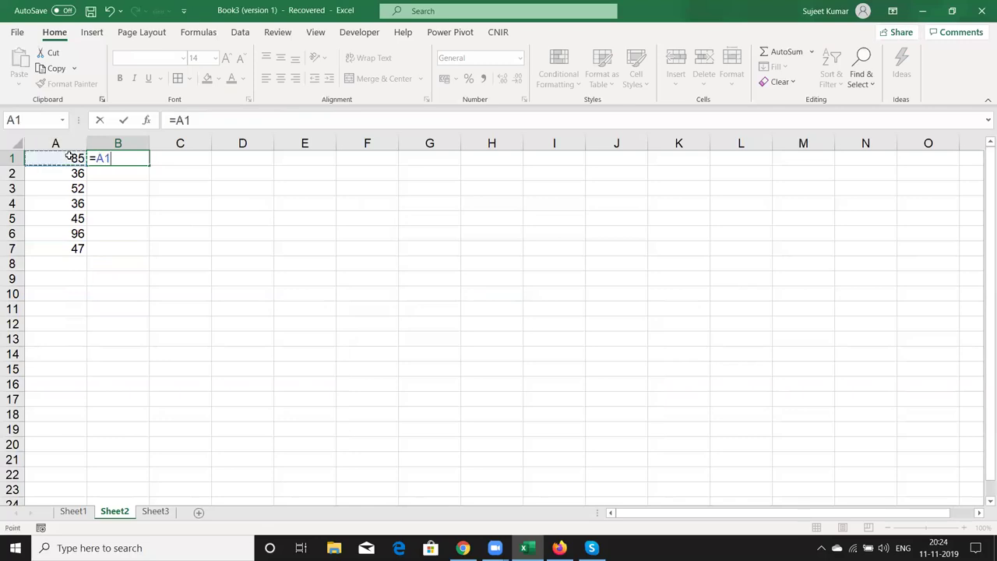
text(+20)
key(Return)
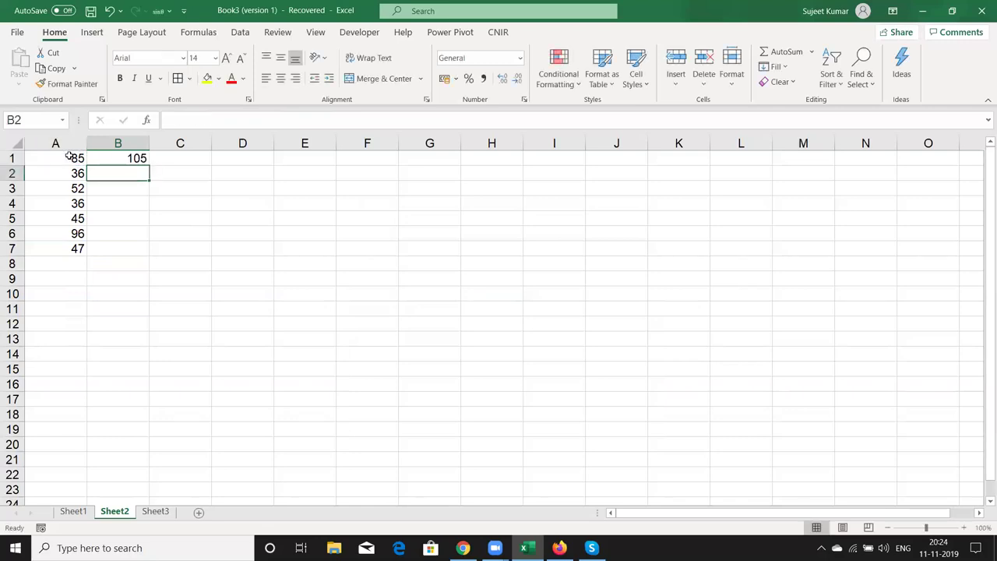
Enter the hard-coded formula =85+20 in C1, showing 105
key(Up)
key(Right)
text(=)
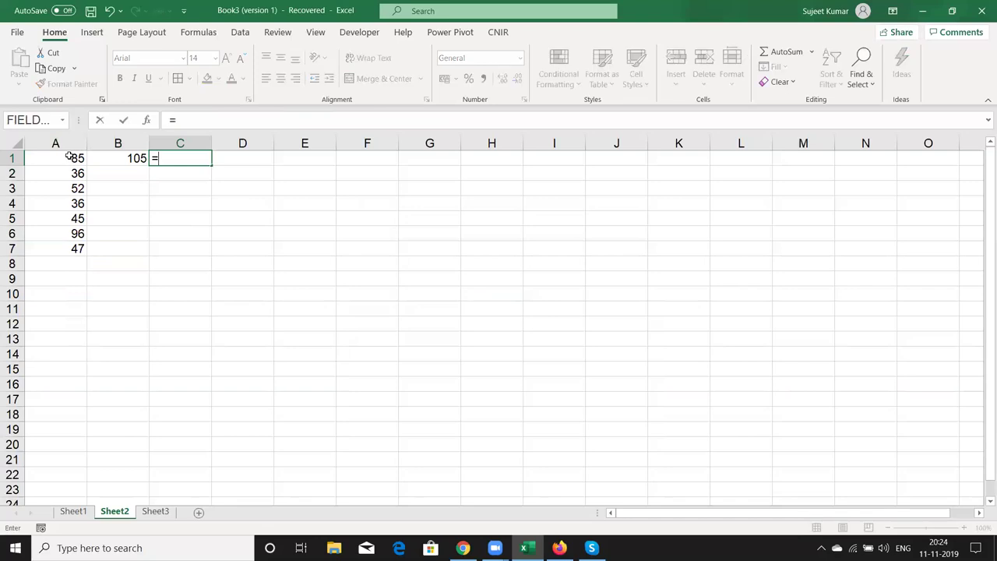
text(85+20)
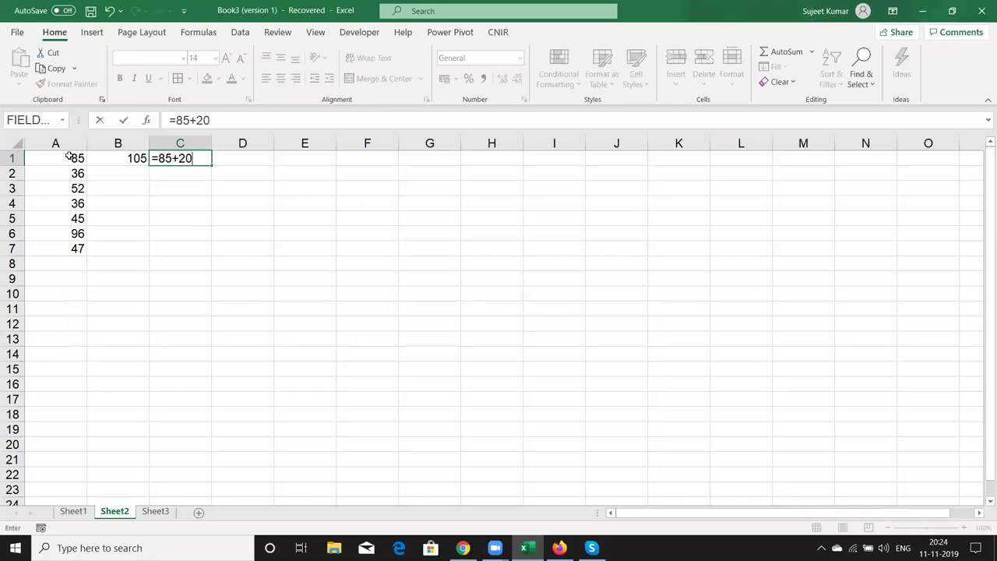
key(ctrl+Return)
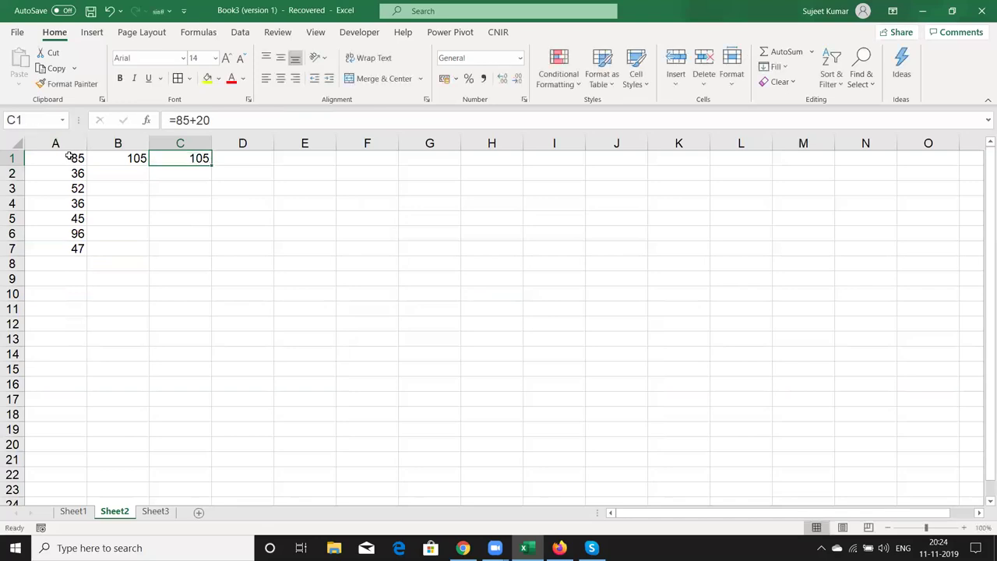
key(F2)
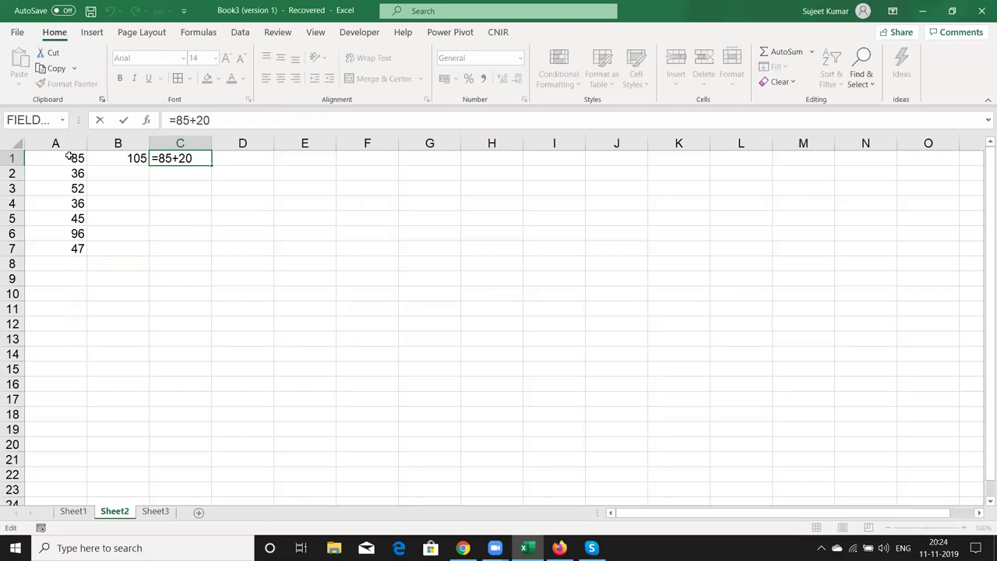
key(ctrl+Return)
key(Left)
key(Left)
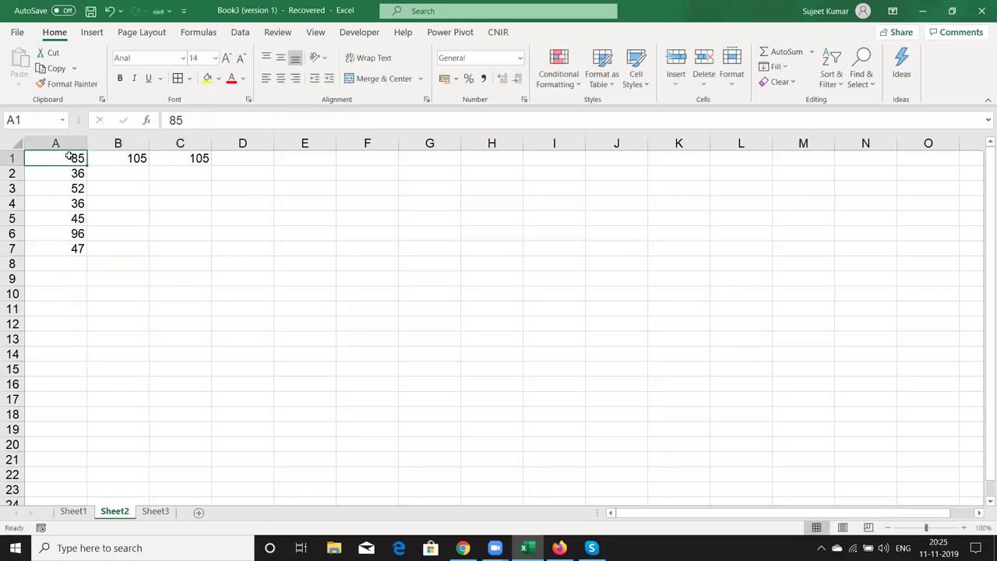
Change the value in A1 to 78
text(78)
key(Return)
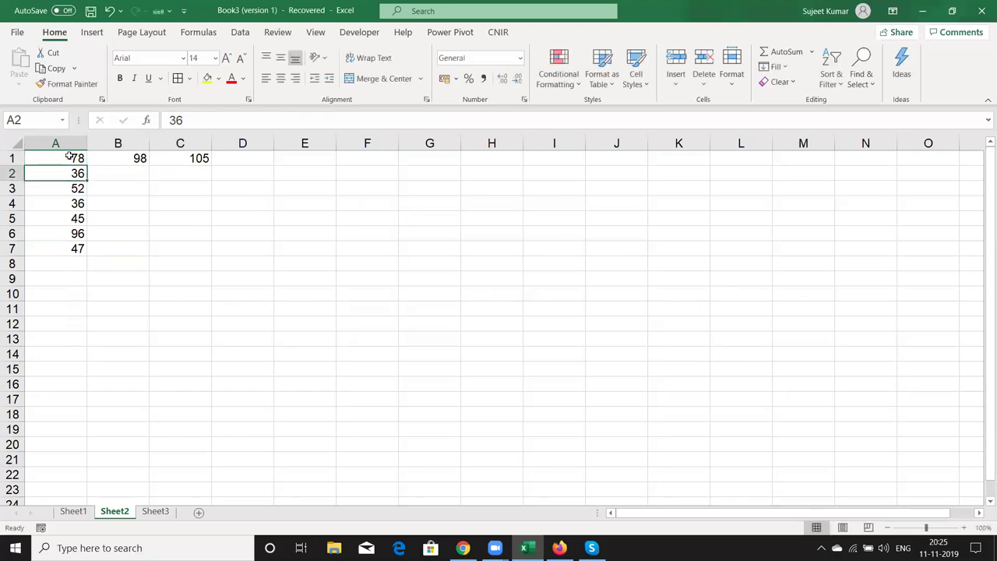
key(Up)
key(Right)
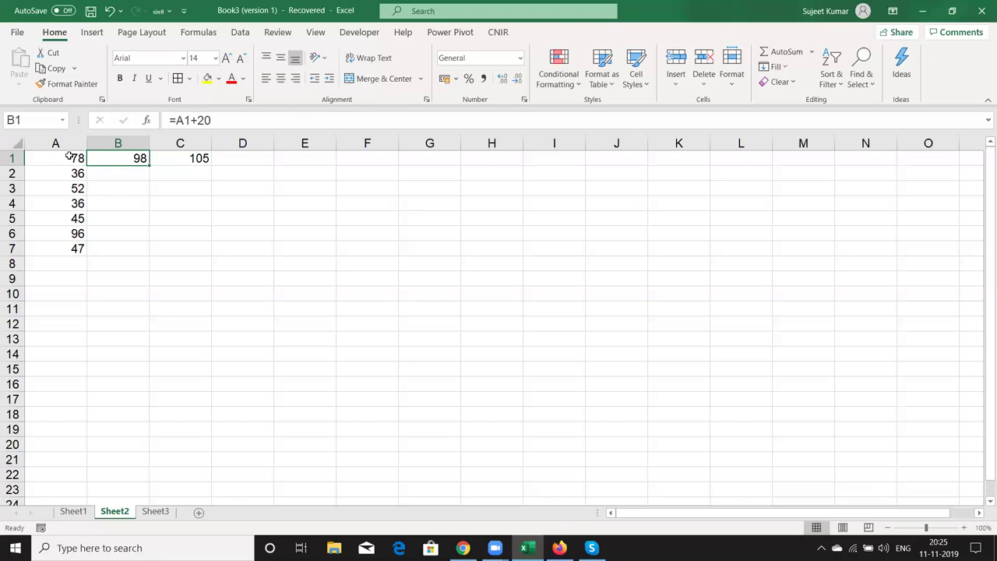
Fill B1's =A1+20 formula down to B7 and delete the 105 in C1
drag(150, 161, 150, 256)
click(180, 158)
key(Delete)
Step through column B comparing how the relative formulas shift row by row
key(Left)
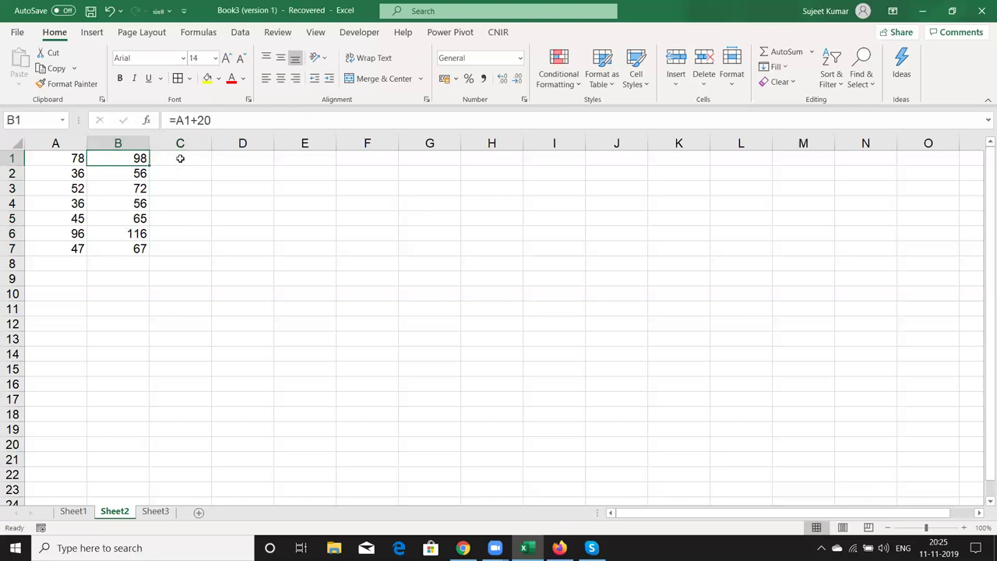
key(Down)
key(Down)
key(Down)
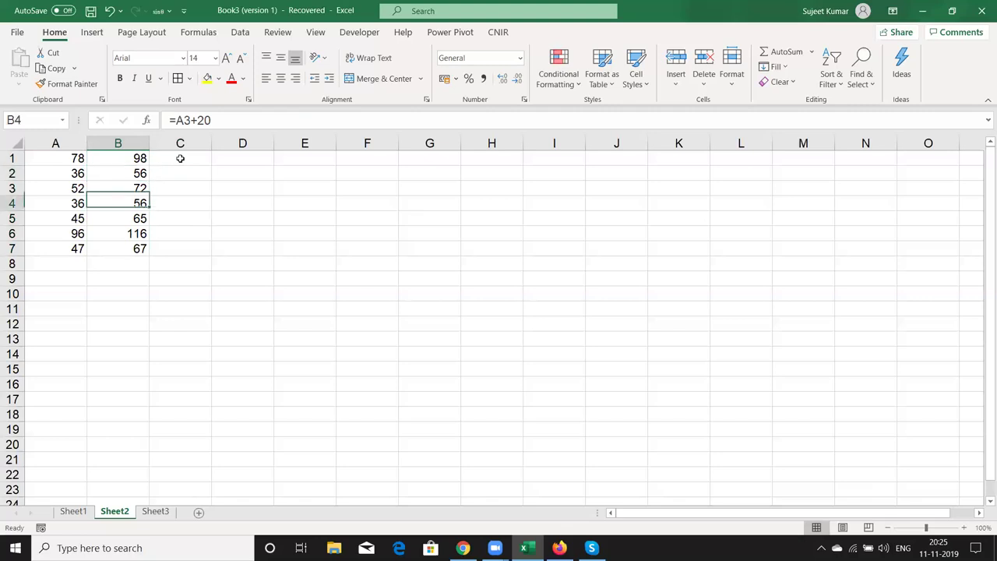
key(Up)
key(Up)
key(Up)
key(Down)
key(Up)
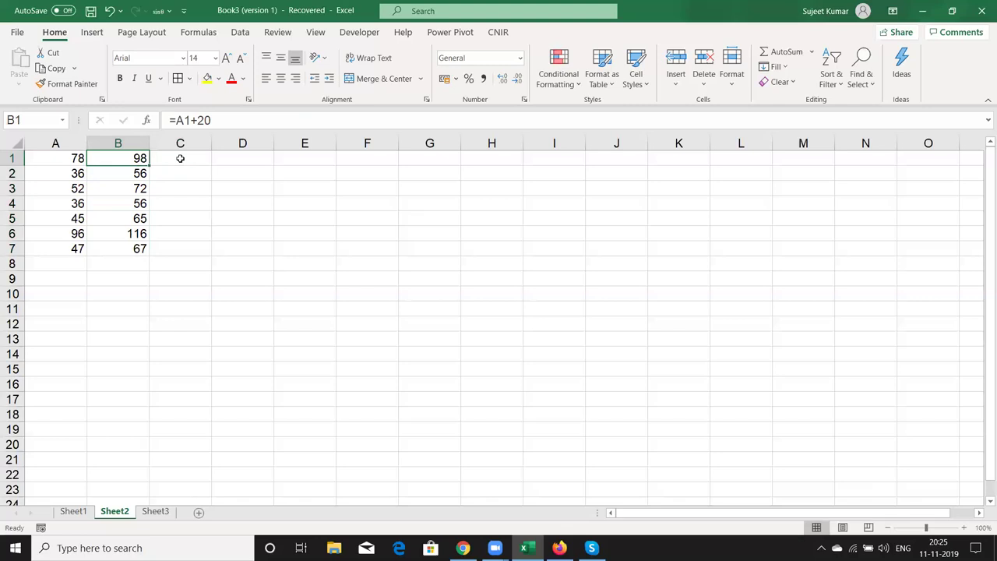
key(Down)
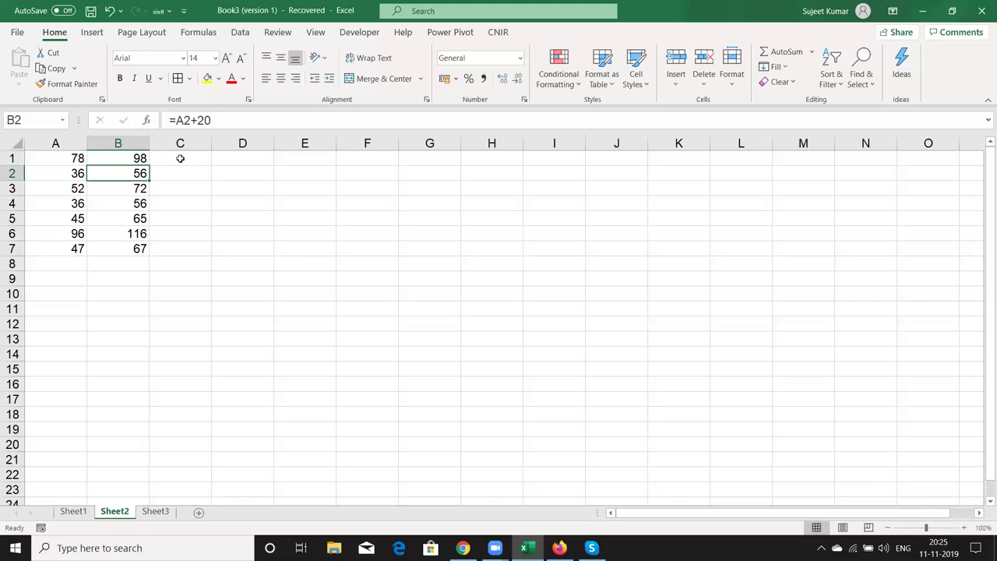
key(Up)
key(Down)
key(Down)
key(Down)
key(Down)
key(Down)
key(Down)
key(Up)
key(Up)
key(Up)
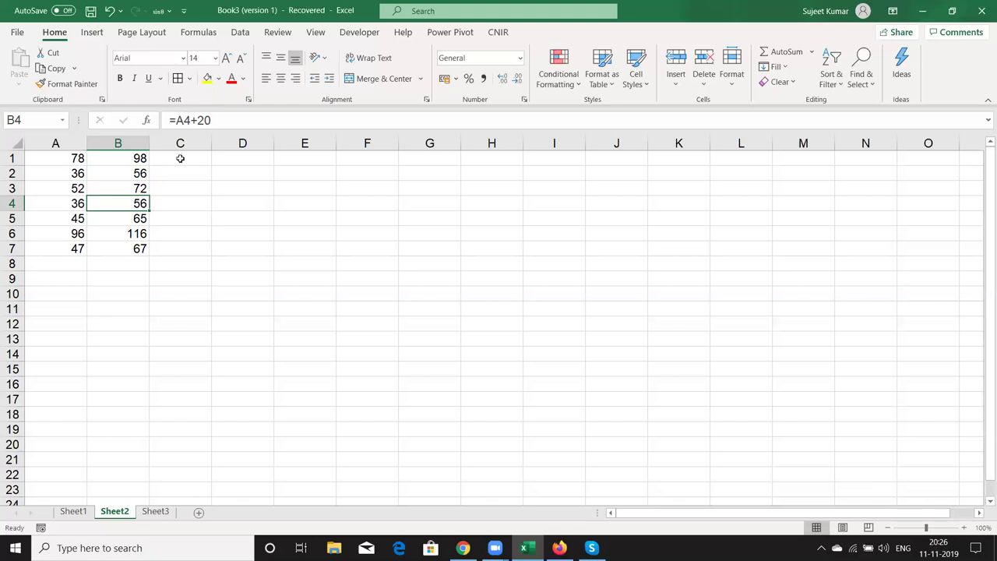
key(Up)
key(Up)
key(Up)
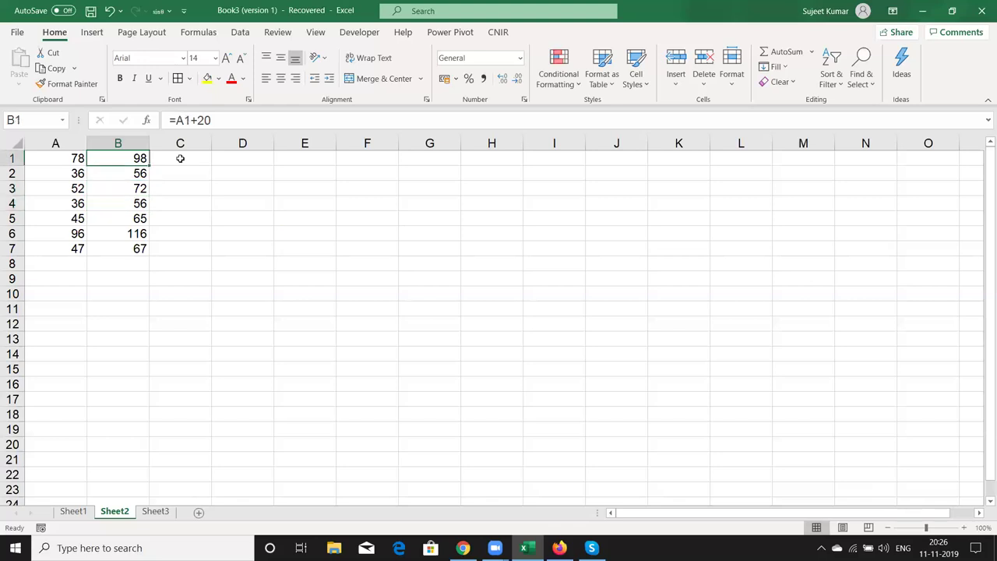
Clear B1:B7 and enter the constant 20 in D1
key(ctrl+shift+Down)
key(Delete)
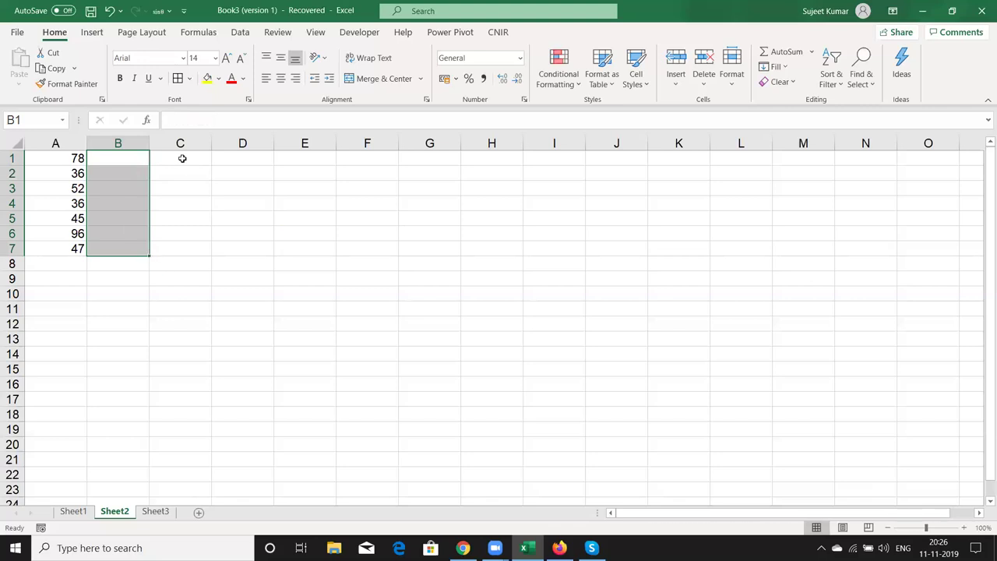
click(182, 158)
key(Right)
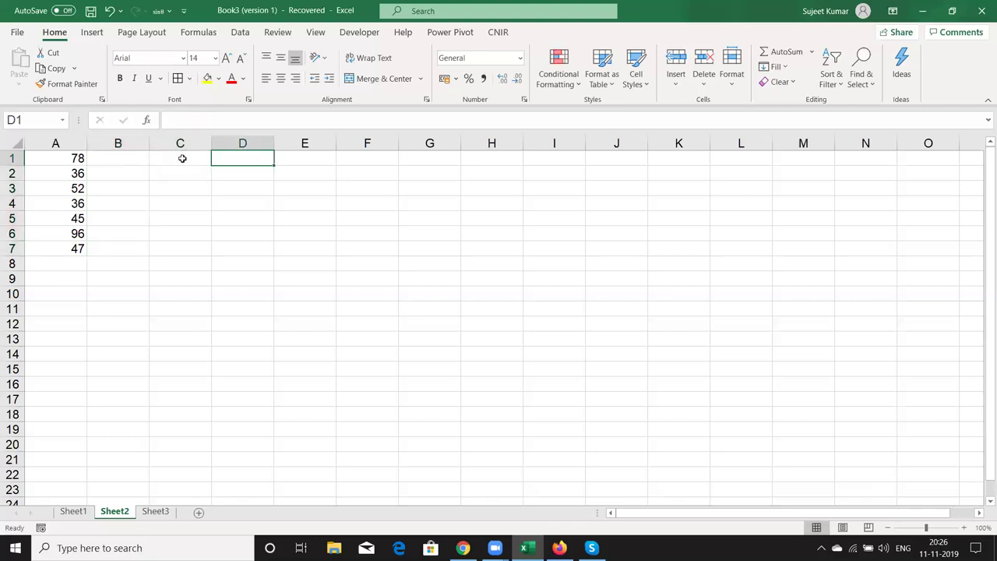
text(20)
key(Left)
key(Left)
Enter =A1+D1 in B1, fill it down to B7, and reopen B1's formula
text(=)
key(Left)
text(+)
key(Right)
key(Right)
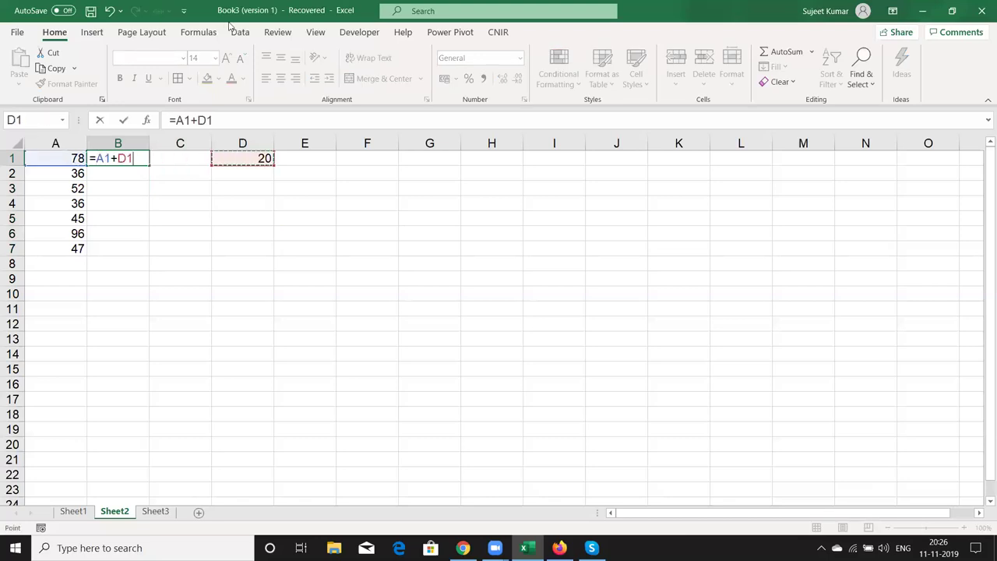
key(Return)
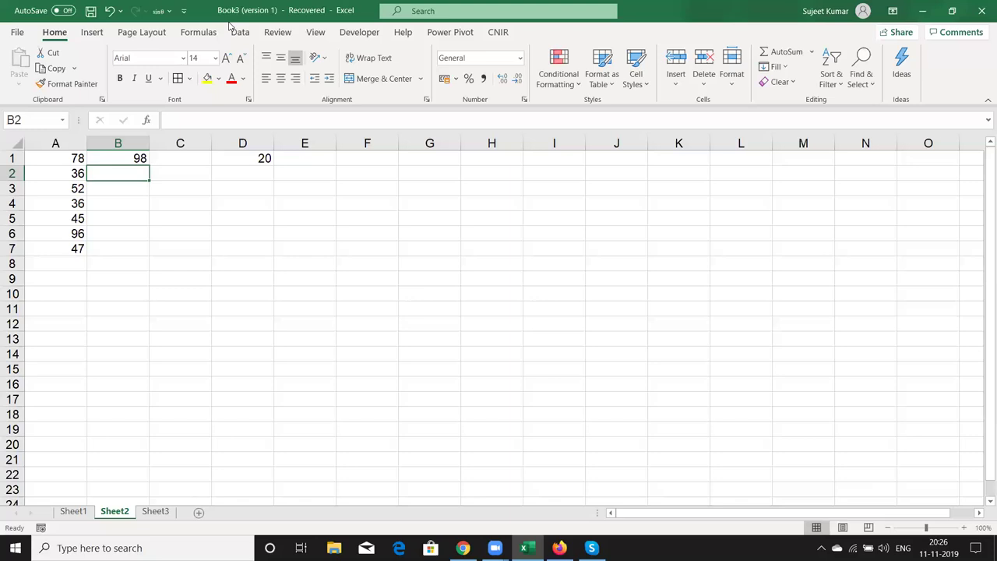
key(Up)
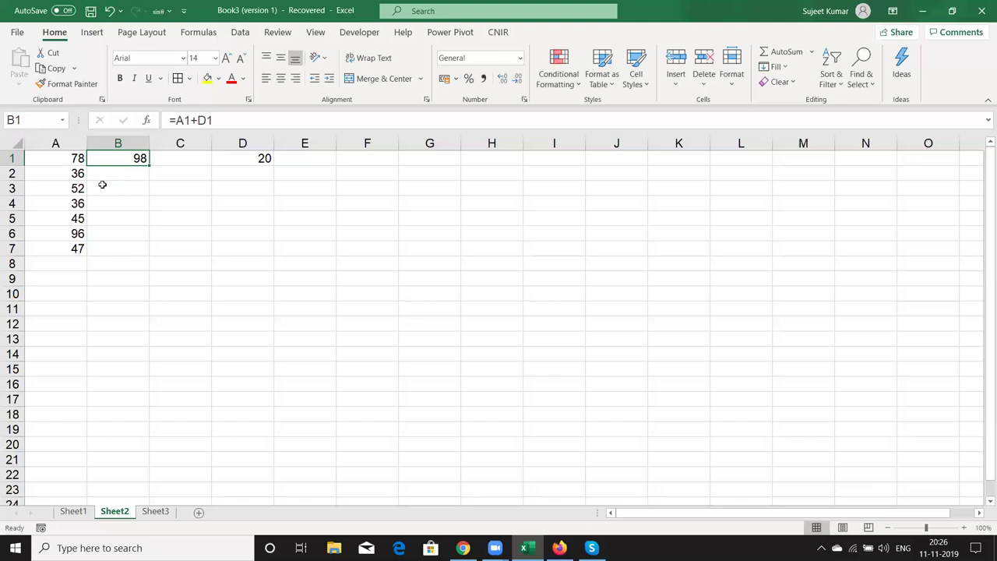
double_click(145, 167)
click(144, 158)
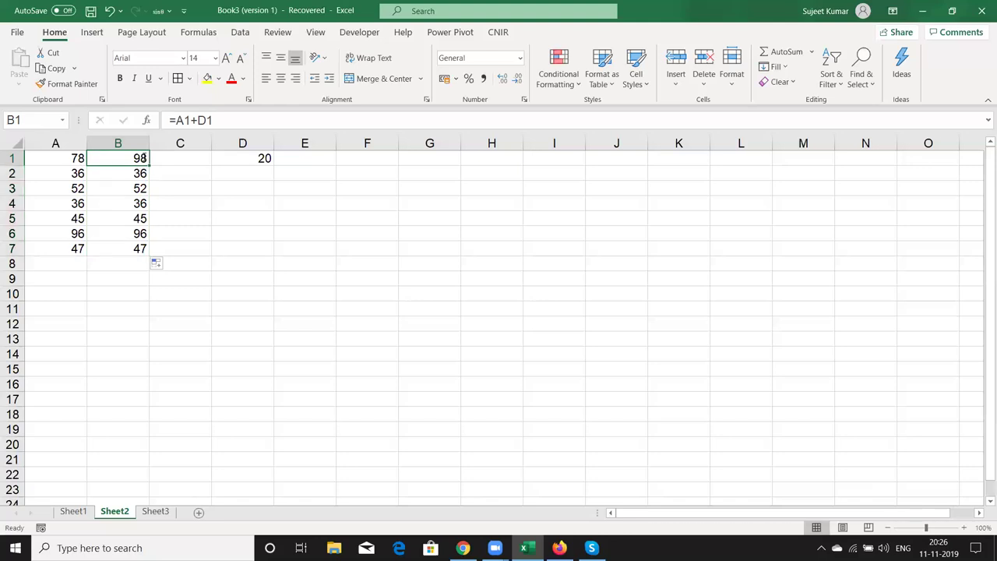
double_click(138, 160)
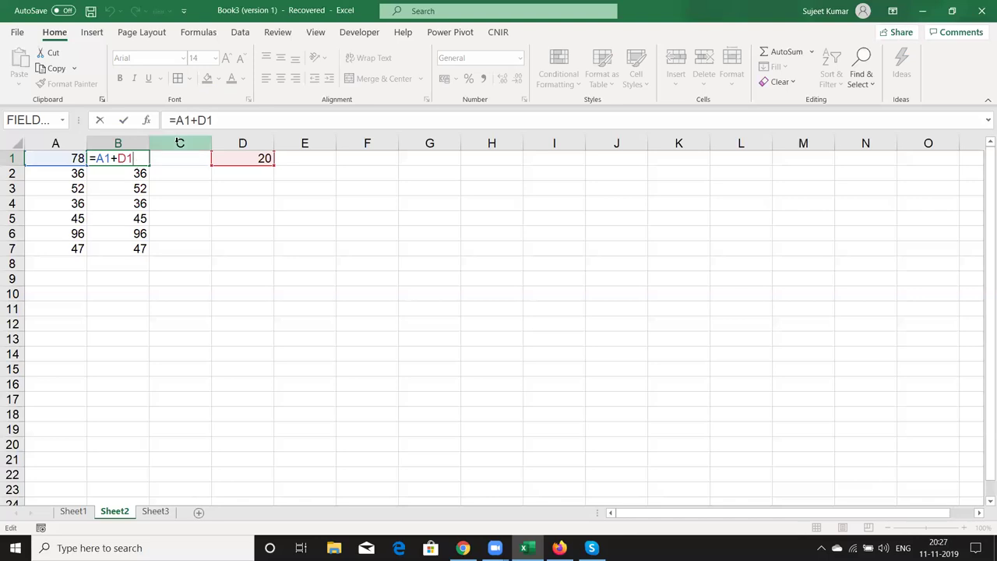
Change B1 to =A1+D$1 and refill to B7, giving 98, 56, 72, 56, 65, 116, 67
click(208, 120)
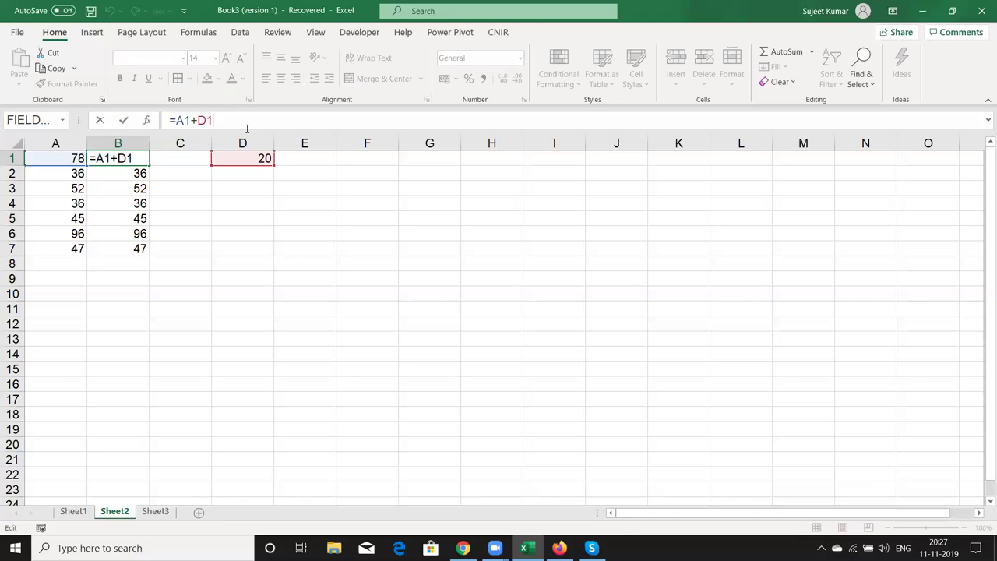
text($)
key(Return)
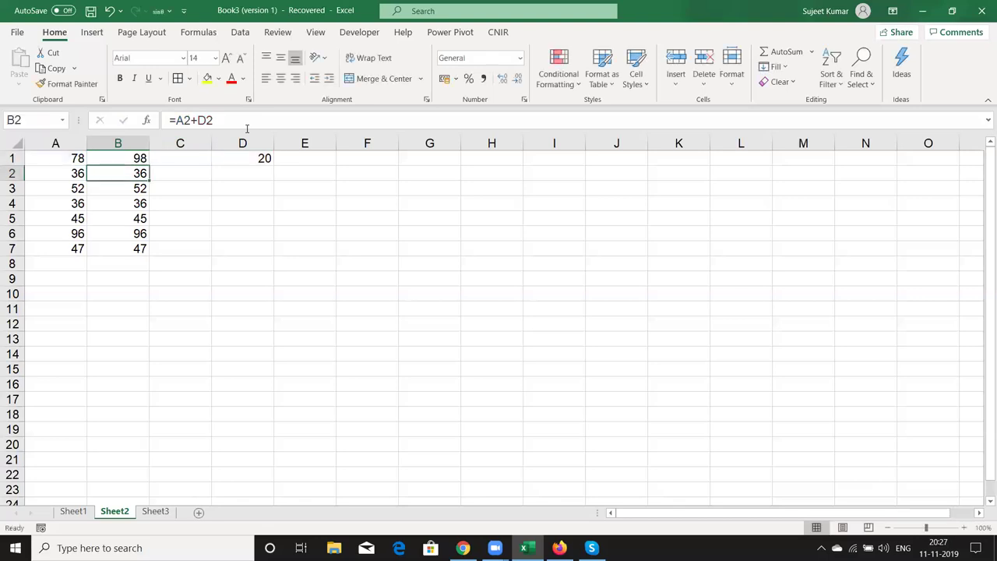
key(Up)
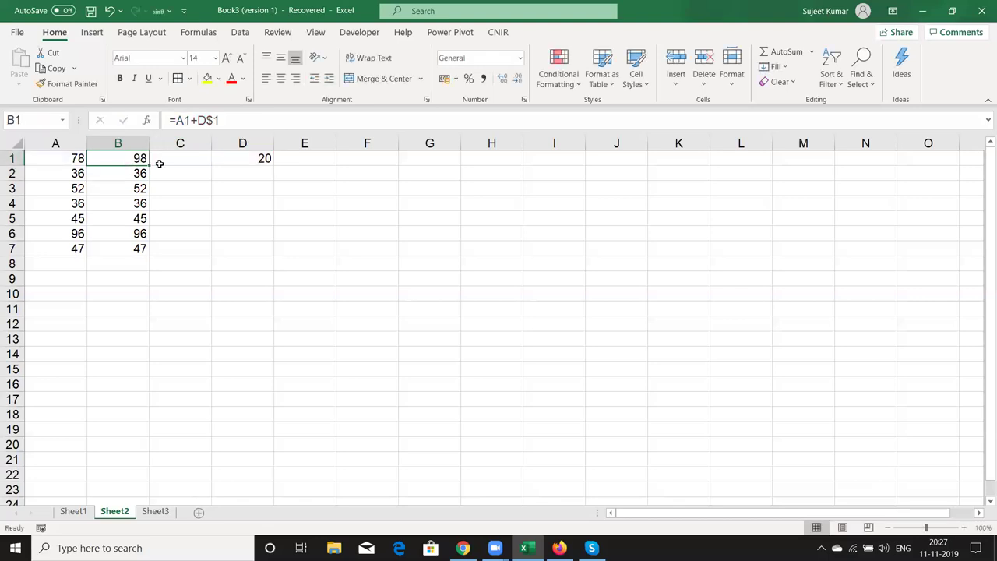
double_click(149, 166)
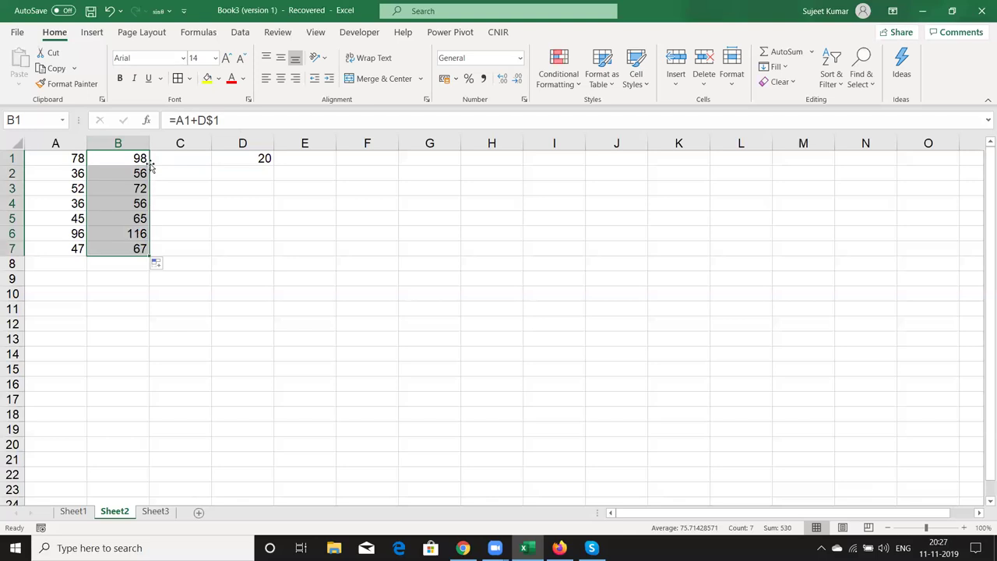
click(149, 166)
click(151, 163)
key(Down)
key(Down)
key(Down)
key(Down)
key(Down)
key(Down)
key(Up)
key(Up)
key(Up)
key(Up)
key(Up)
key(Up)
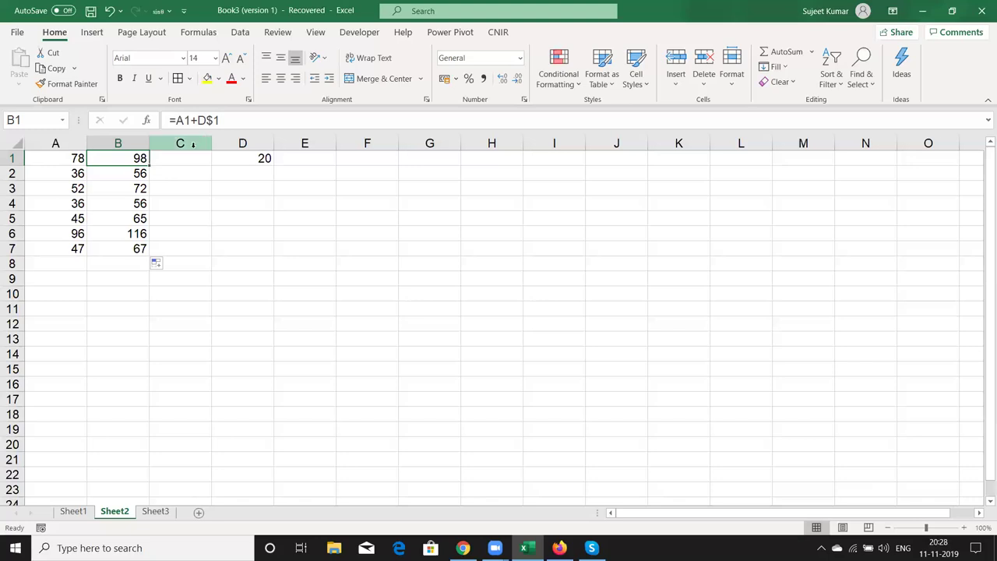
Add a $ before D so B1 reads =A1+$D$1, then reselect B1
click(190, 120)
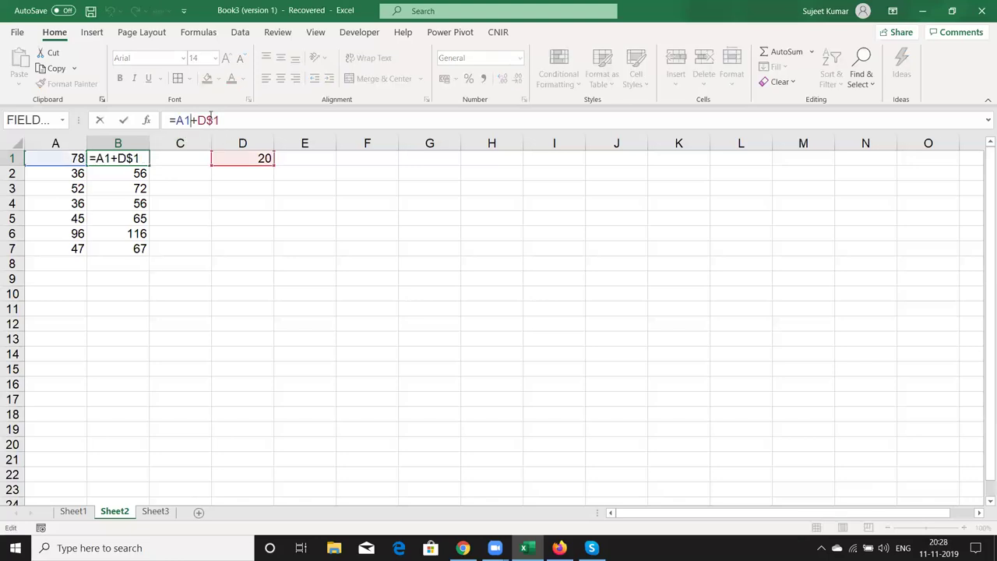
key(Right)
text($)
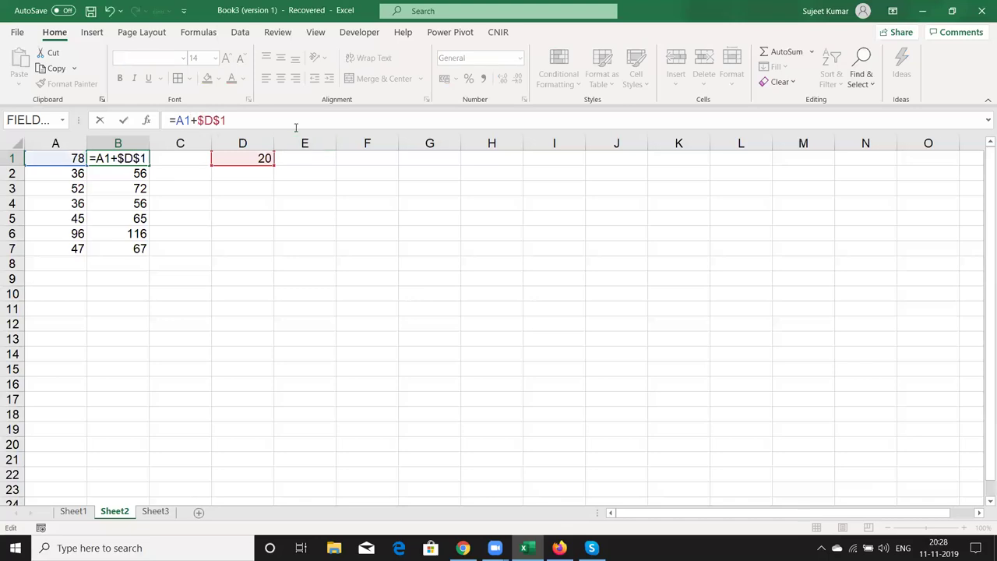
key(Return)
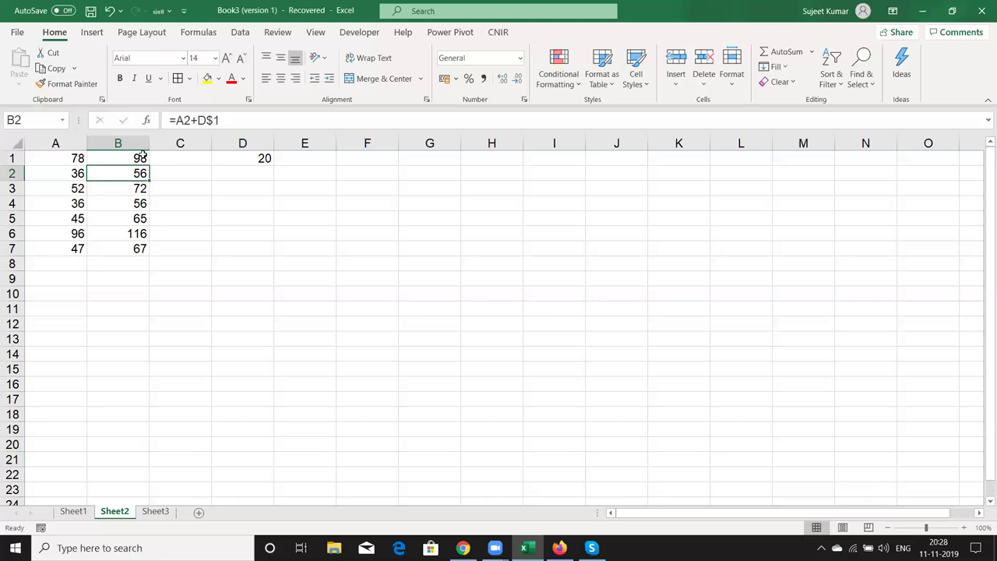
click(142, 154)
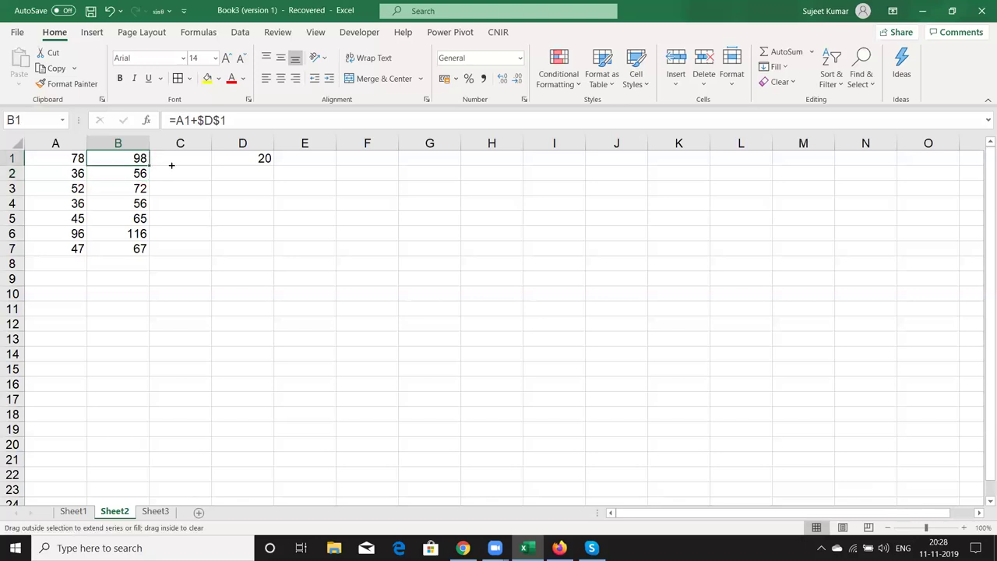
Fill B1's formula right into C1 and inspect its references; C1 shows 118
drag(171, 165, 179, 160)
double_click(176, 159)
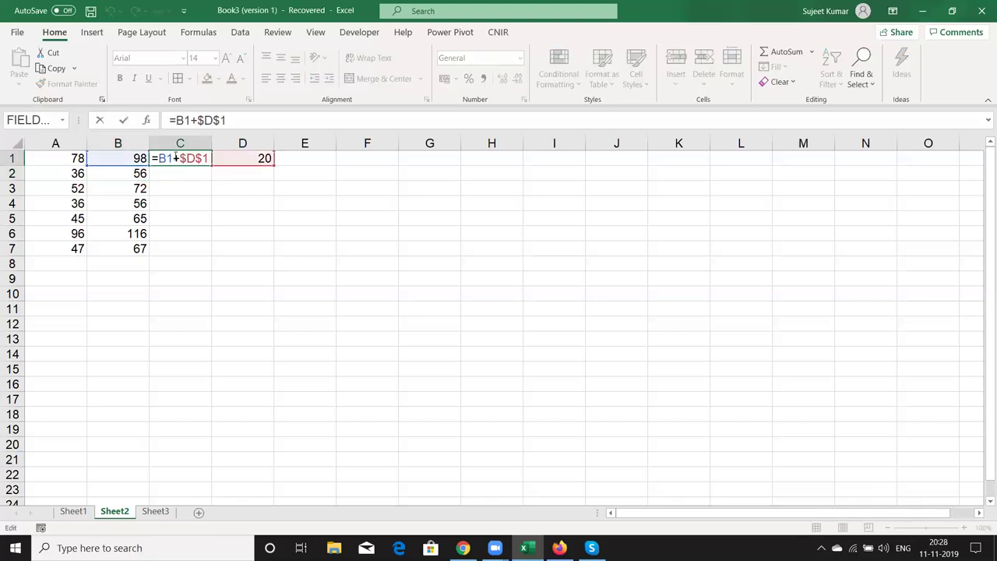
key(Escape)
click(140, 158)
Fill B2's mixed-reference formula into C2, confirming it becomes =B2+E$1 showing 56
click(148, 175)
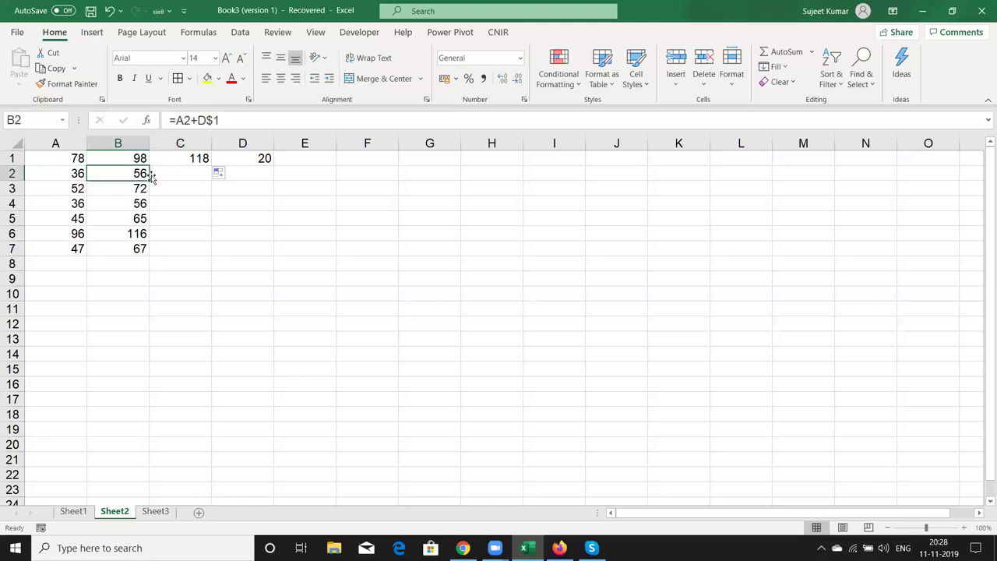
drag(151, 178, 181, 182)
double_click(183, 173)
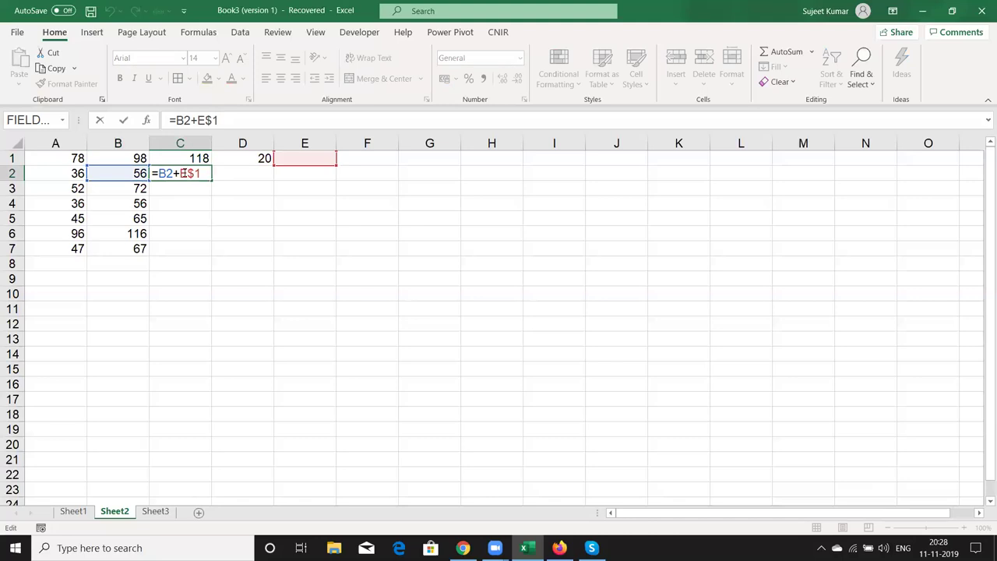
key(Escape)
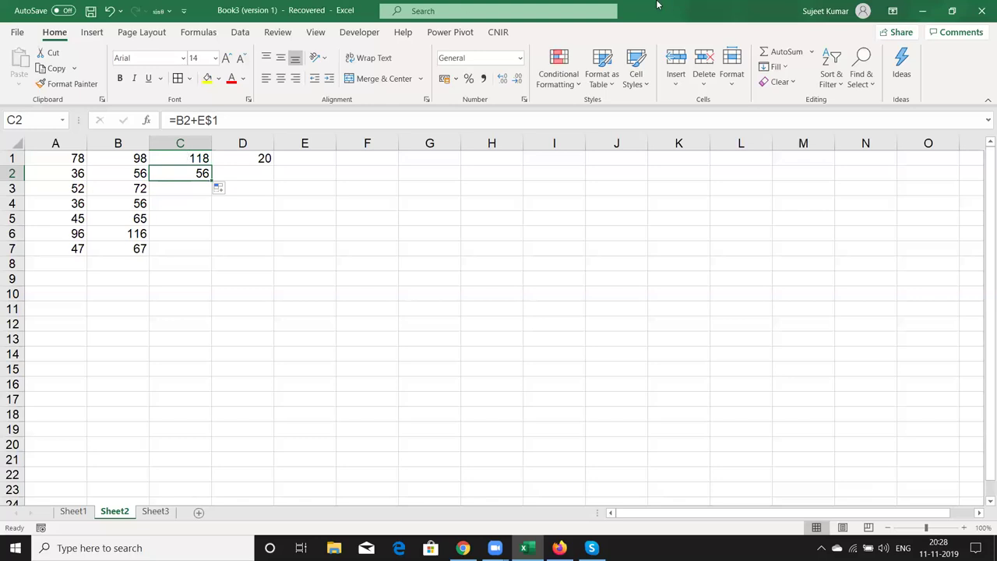
key(Down)
key(Left)
key(Left)
key(Up)
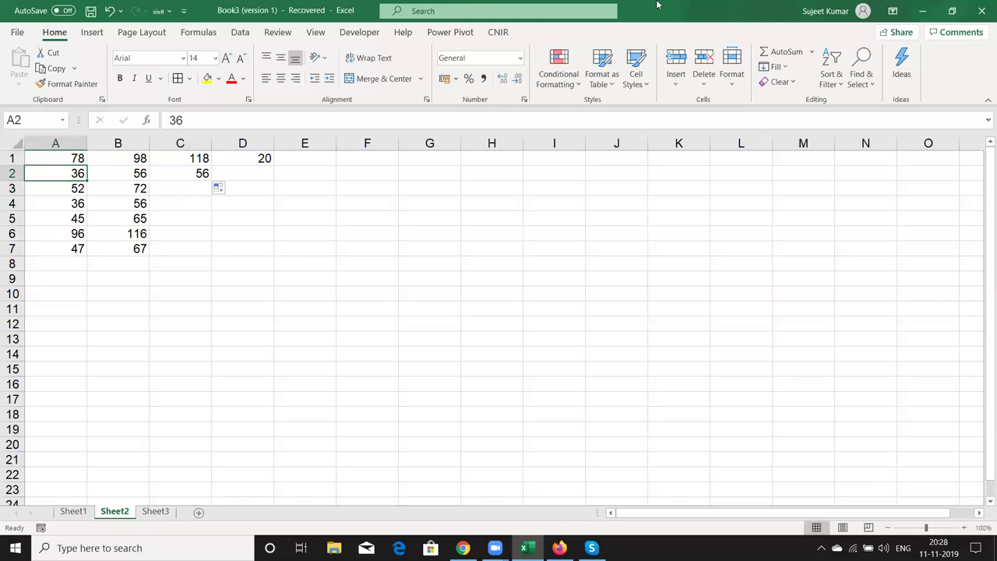
key(Right)
key(Right)
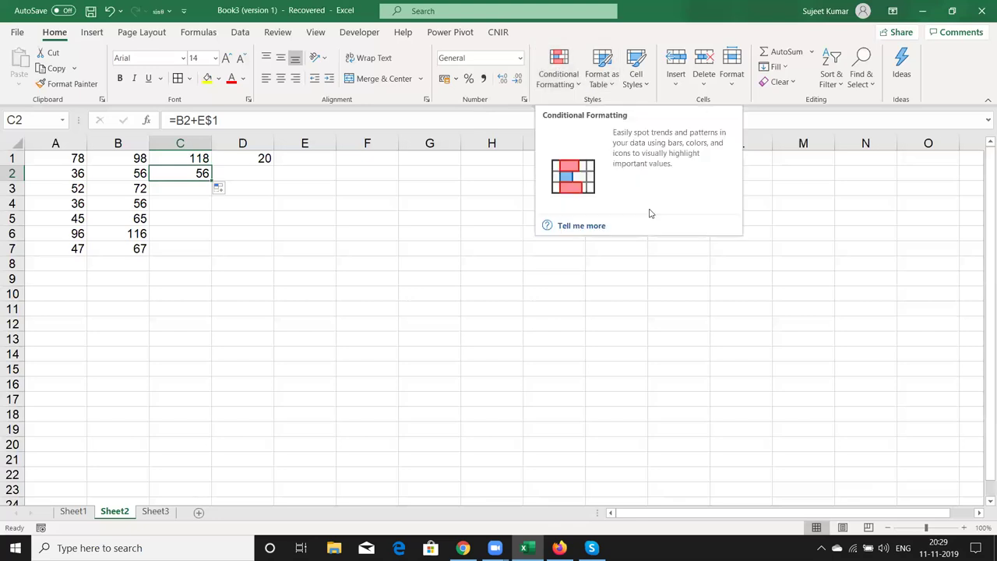
Open the 'Use conditional formatting to highlight information' help article from Conditional Formatting's tooltip
click(573, 226)
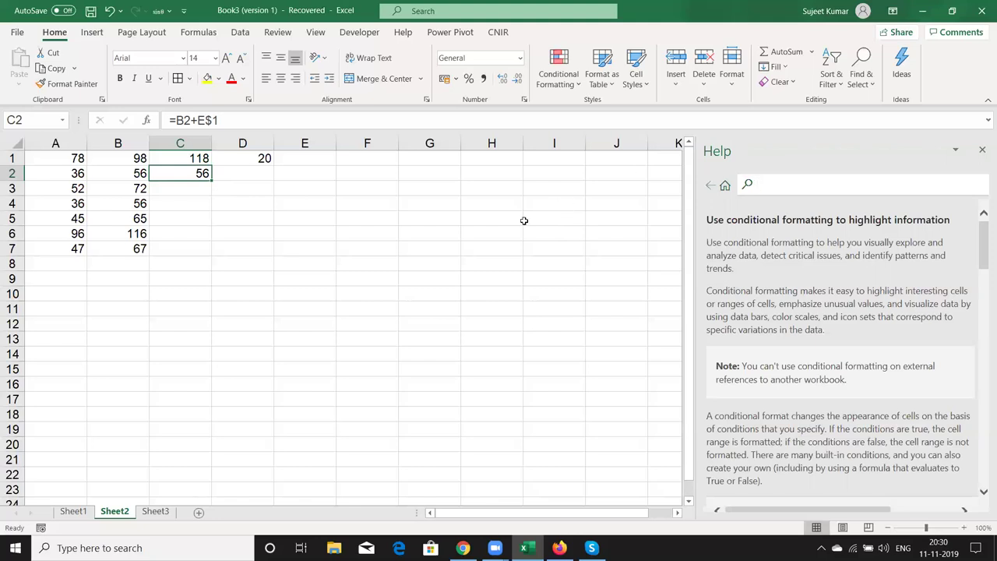
Expand the help section 'Apply conditional formatting in a PivotTable report'
click(822, 208)
scroll(825, 218, down, 4)
scroll(826, 220, up, 1)
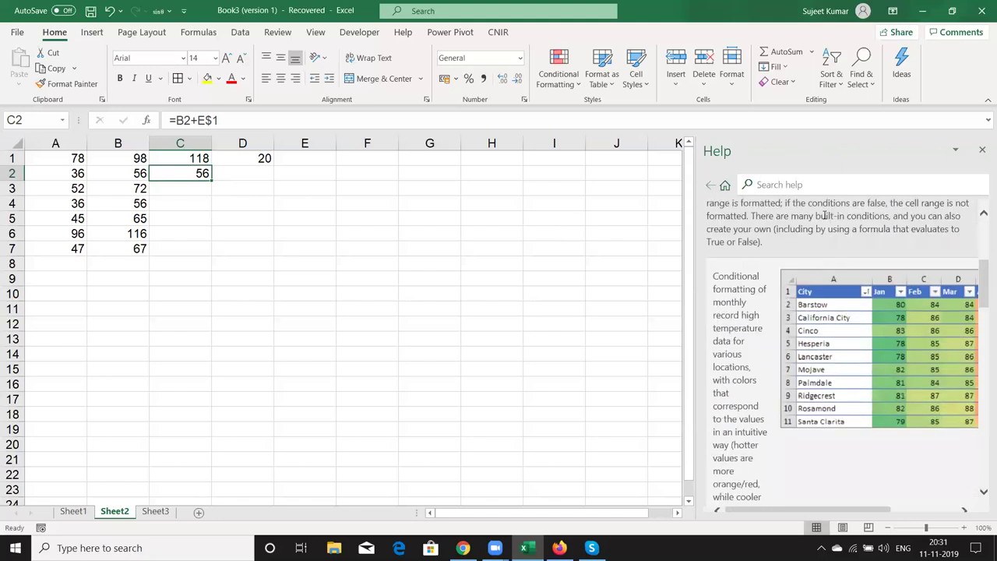
scroll(826, 219, down, 1)
scroll(826, 220, down, 3)
scroll(825, 220, down, 3)
scroll(825, 219, down, 4)
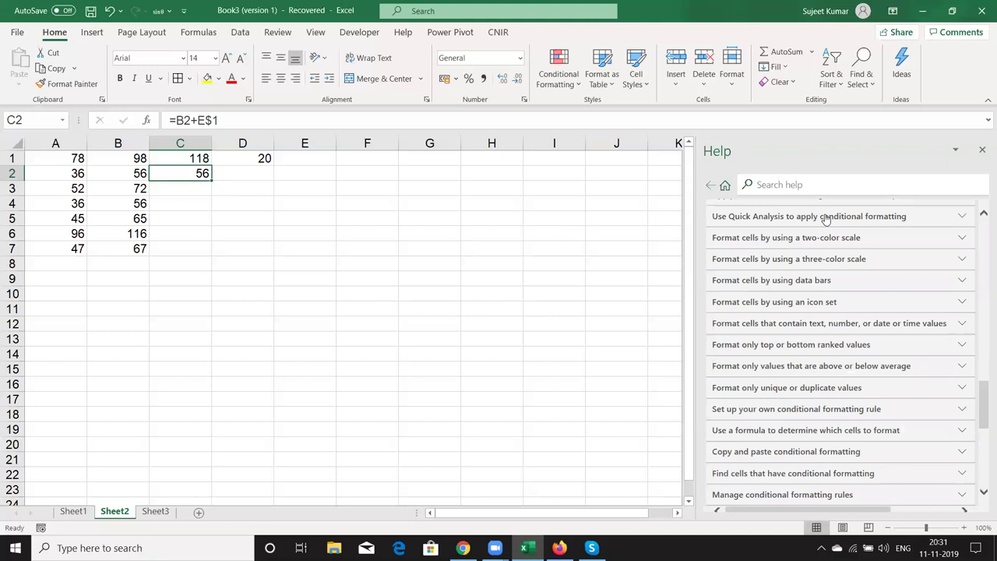
scroll(826, 220, up, 2)
click(824, 314)
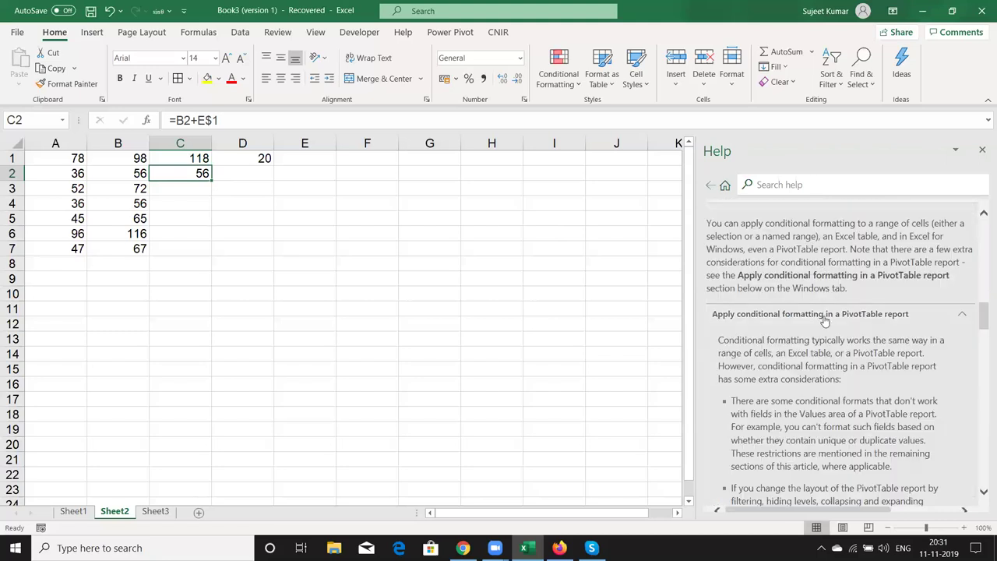
Expand 'Format only top or bottom ranked values' and read through its steps
scroll(824, 313, down, 3)
scroll(824, 314, down, 5)
scroll(824, 311, down, 5)
scroll(824, 311, down, 4)
scroll(824, 312, down, 5)
scroll(824, 310, down, 4)
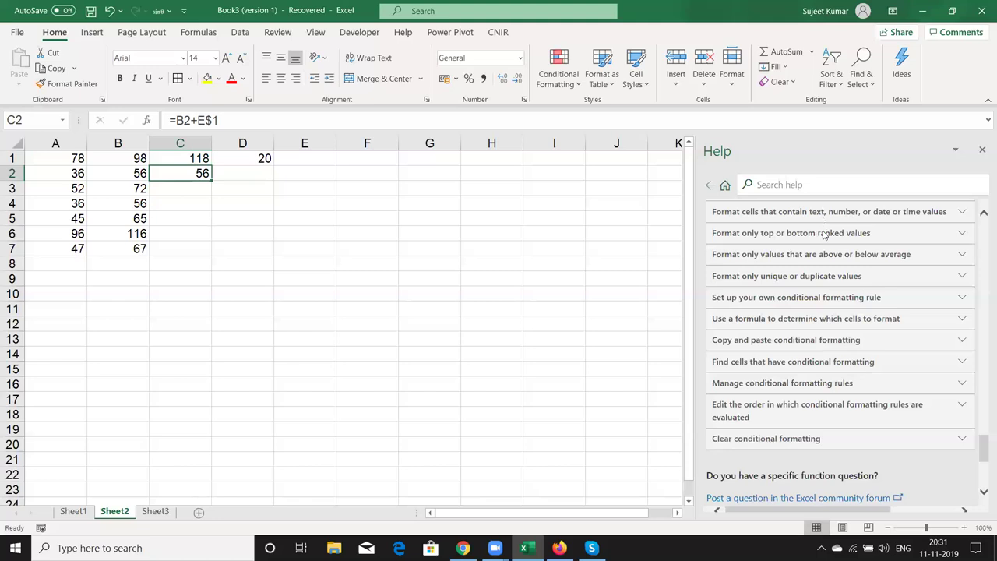
click(824, 233)
scroll(825, 237, down, 5)
scroll(827, 243, down, 5)
scroll(826, 242, down, 5)
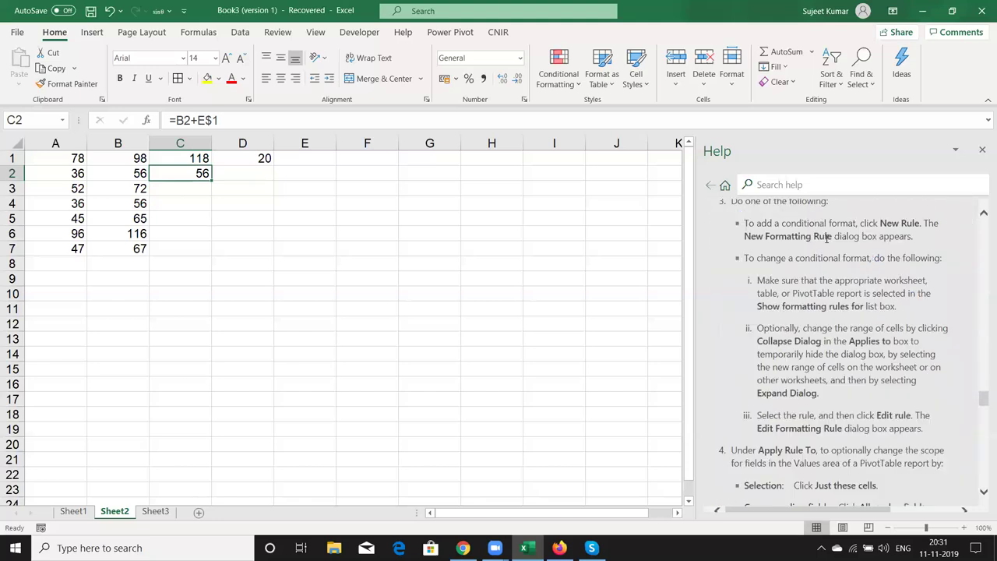
scroll(824, 234, down, 5)
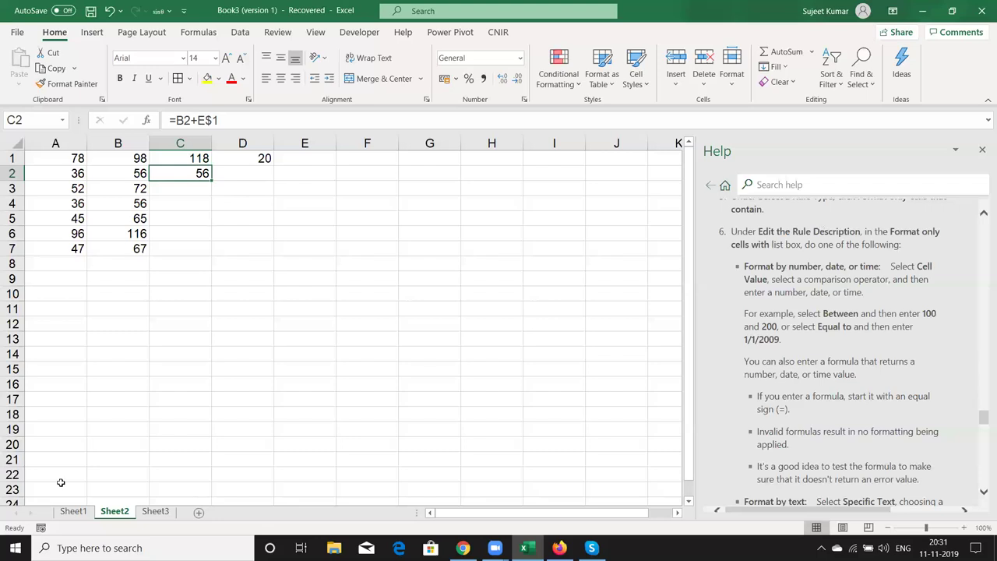
Search help for 'limit' and open the 'Excel specifications and limits' article
click(882, 181)
text(limit)
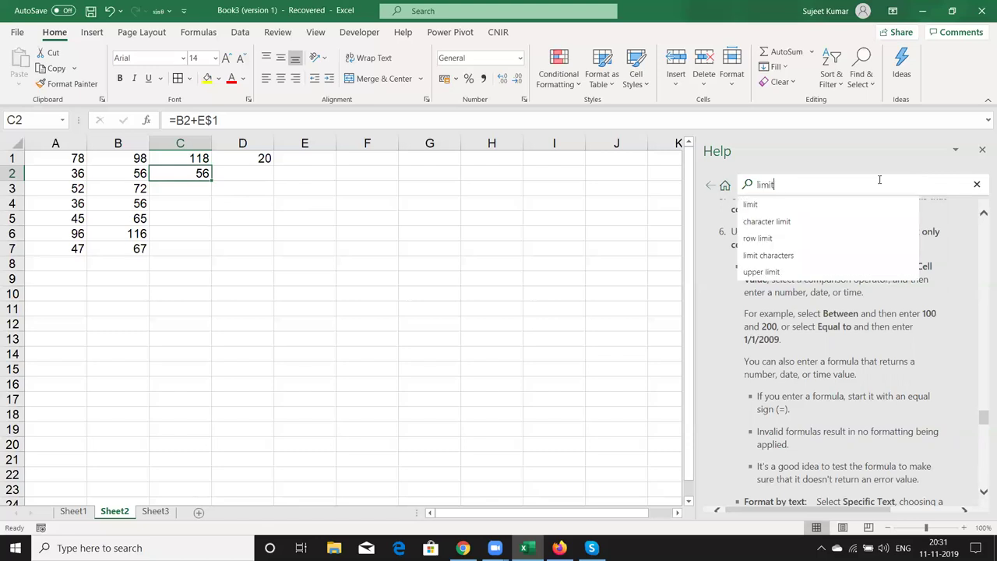
key(Return)
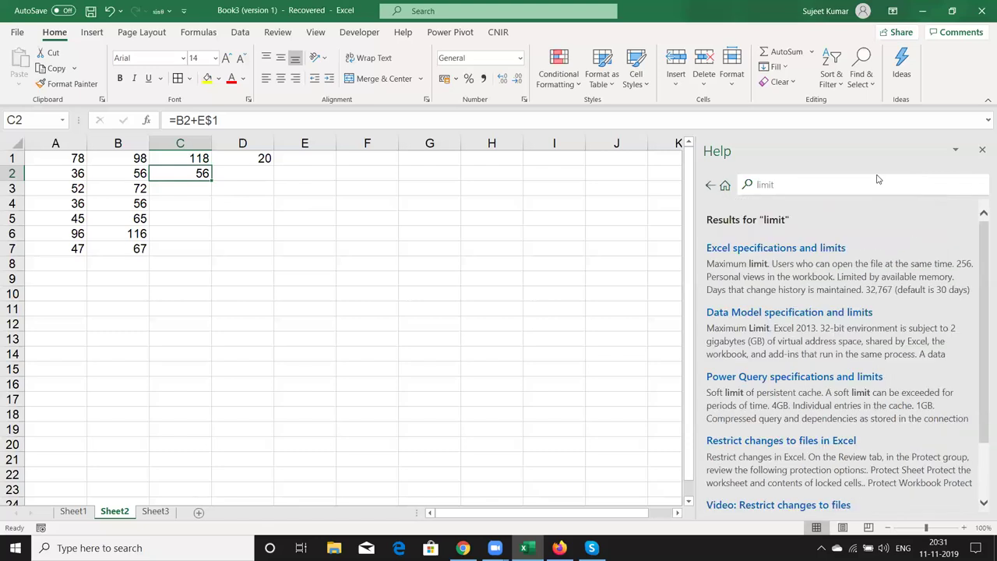
click(787, 250)
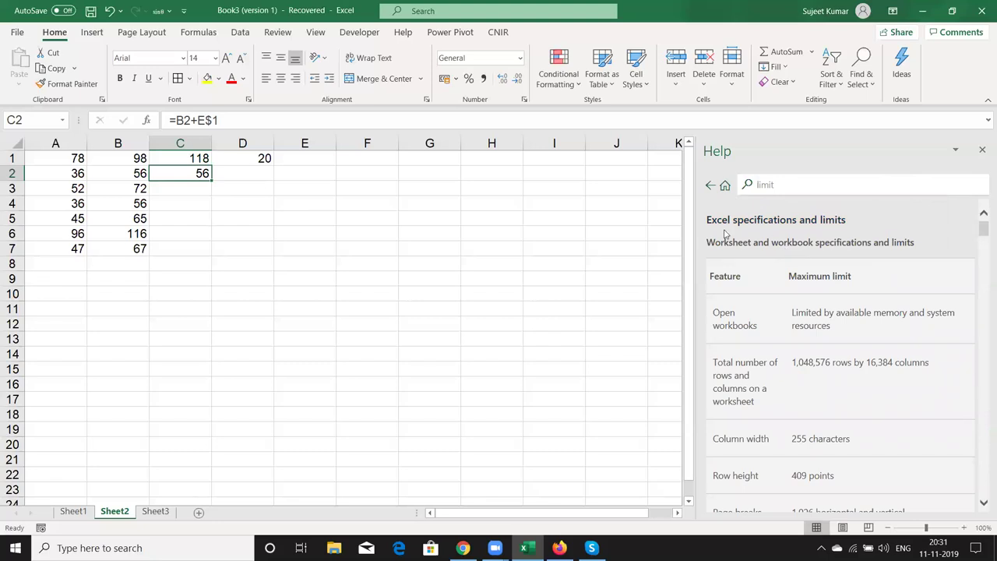
scroll(892, 312, down, 2)
scroll(892, 313, up, 1)
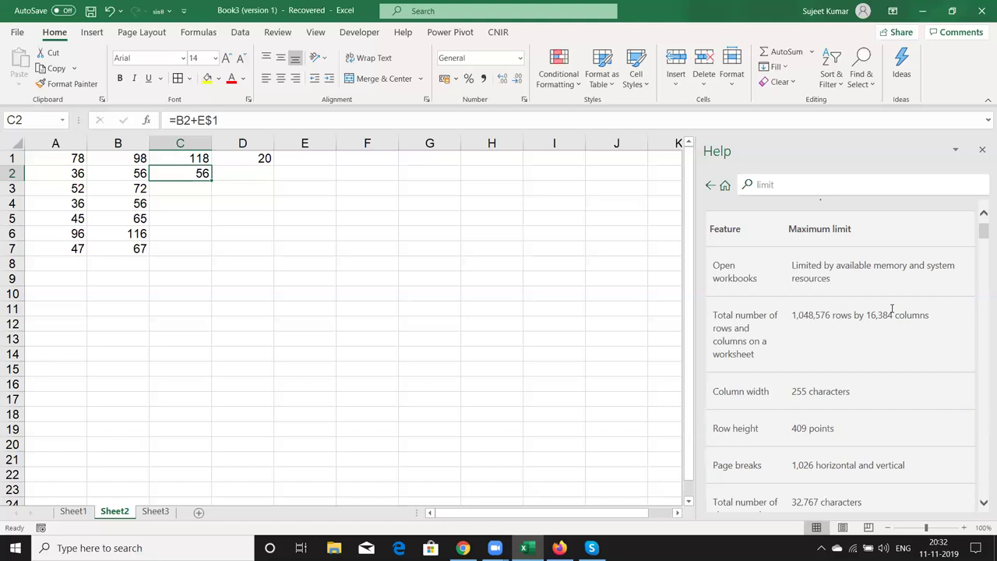
click(811, 185)
Replace the help search with 'sortcut' and open the 'Keyboard shortcuts in Excel' article
double_click(811, 185)
text(sort)
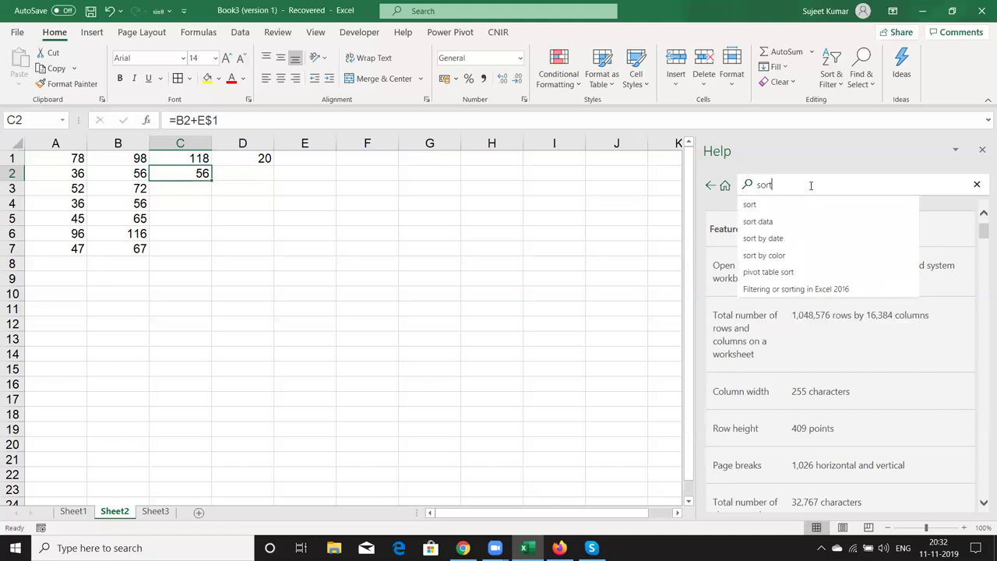
text(cut)
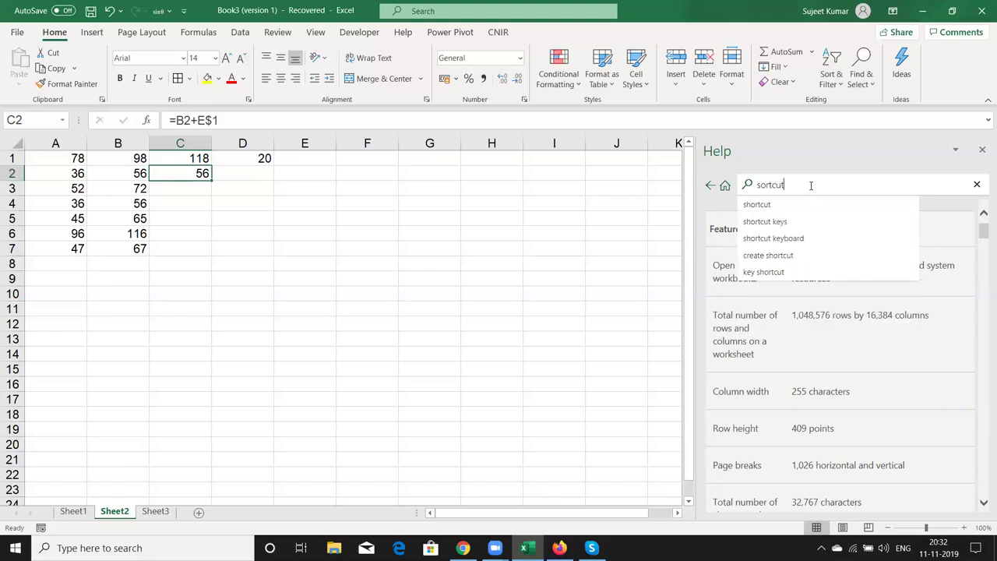
key(Return)
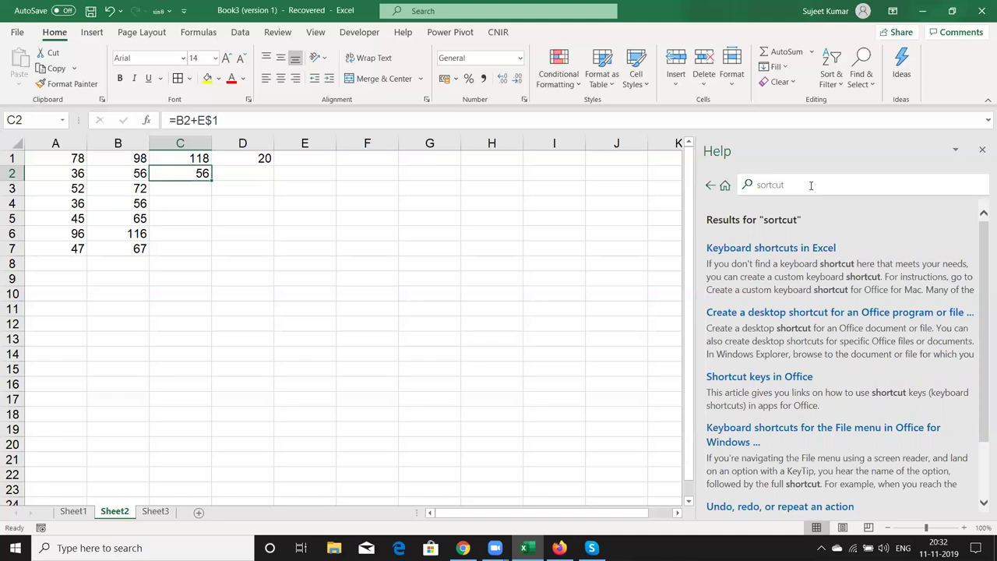
click(798, 249)
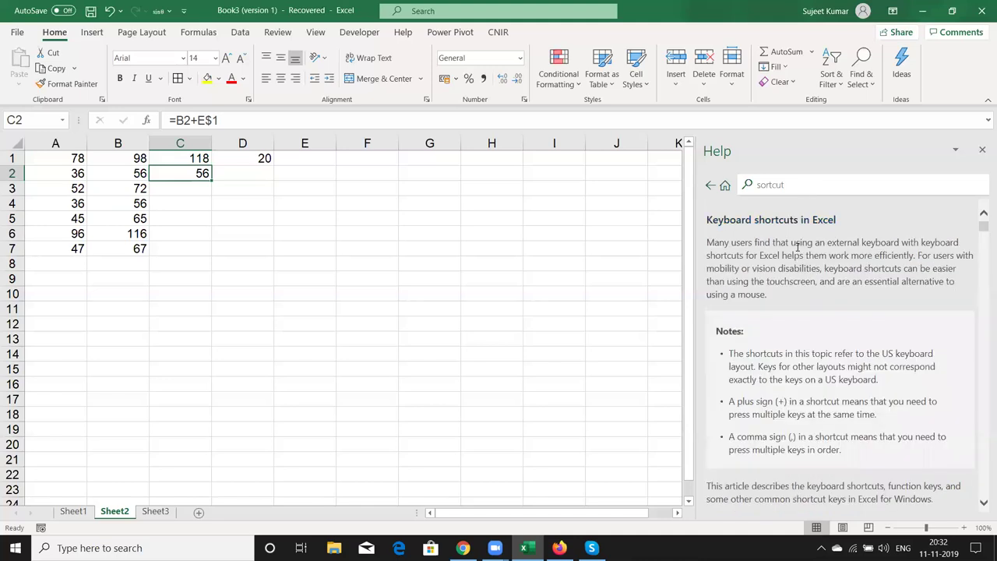
Scroll down to the frequently used shortcuts table, such as Undo Ctrl+Z and Bold Ctrl+B
scroll(755, 290, down, 2)
scroll(755, 291, down, 2)
scroll(757, 293, down, 2)
scroll(759, 260, up, 2)
scroll(760, 302, down, 2)
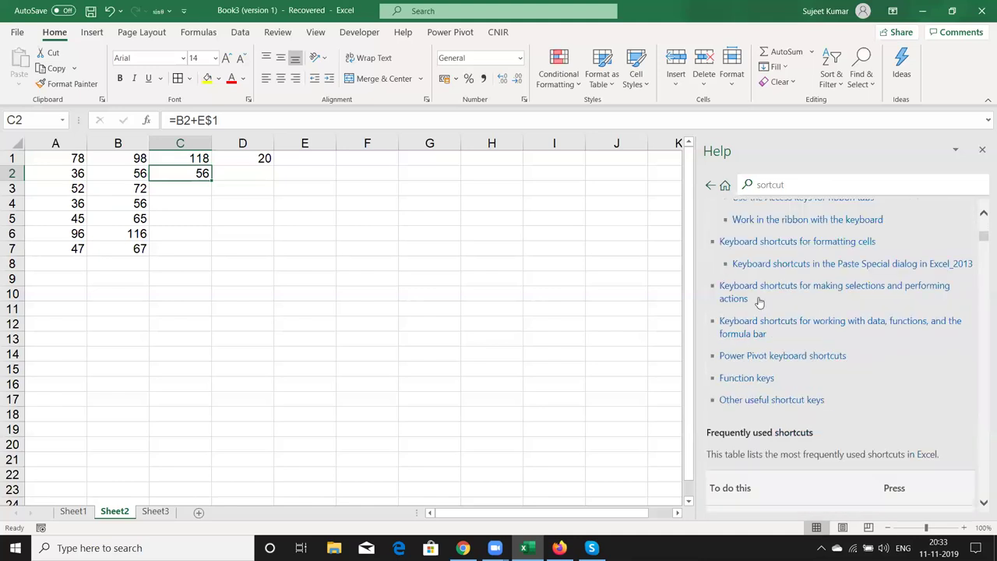
scroll(760, 302, down, 4)
scroll(758, 301, down, 3)
scroll(756, 299, down, 2)
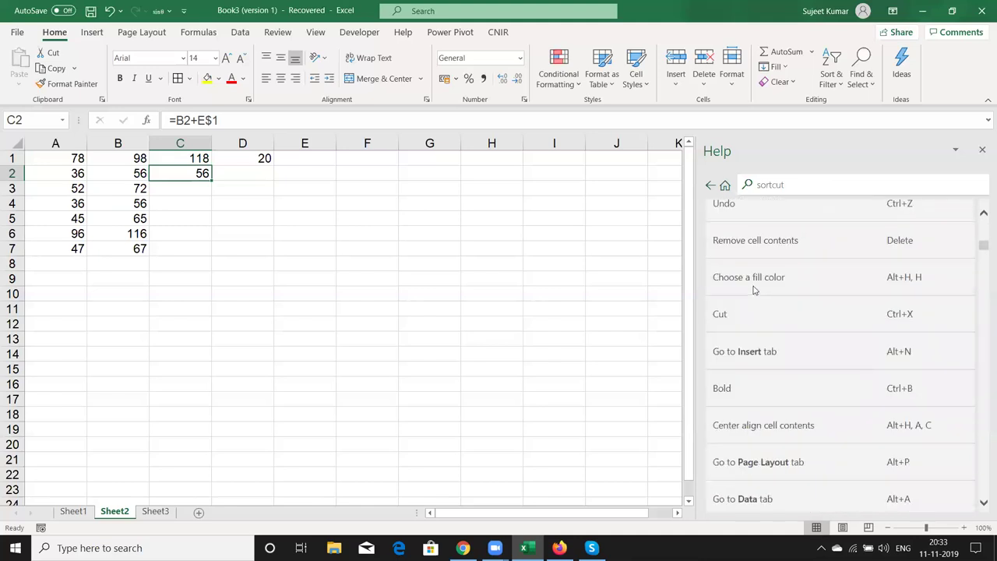
scroll(753, 293, down, 4)
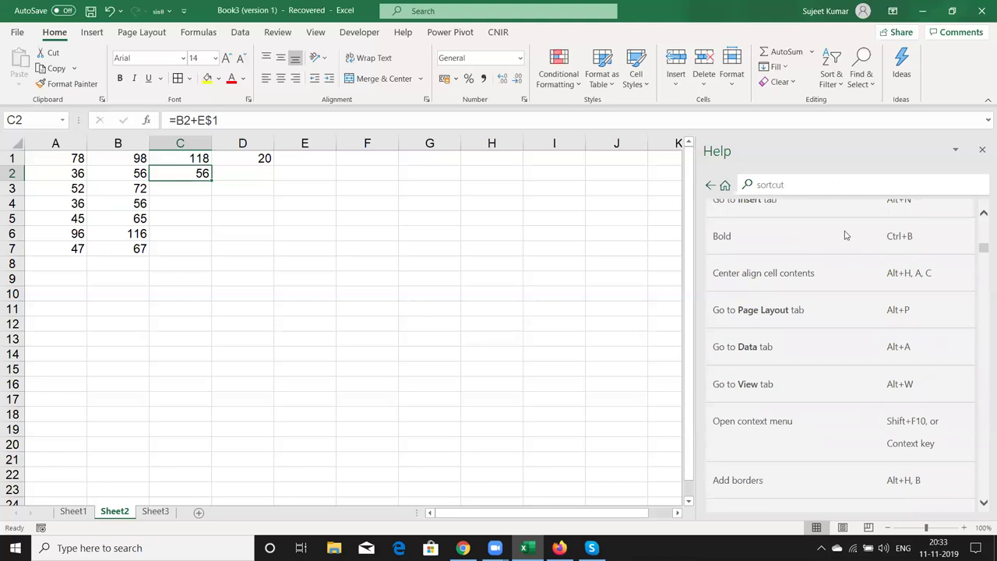
scroll(846, 231, down, 5)
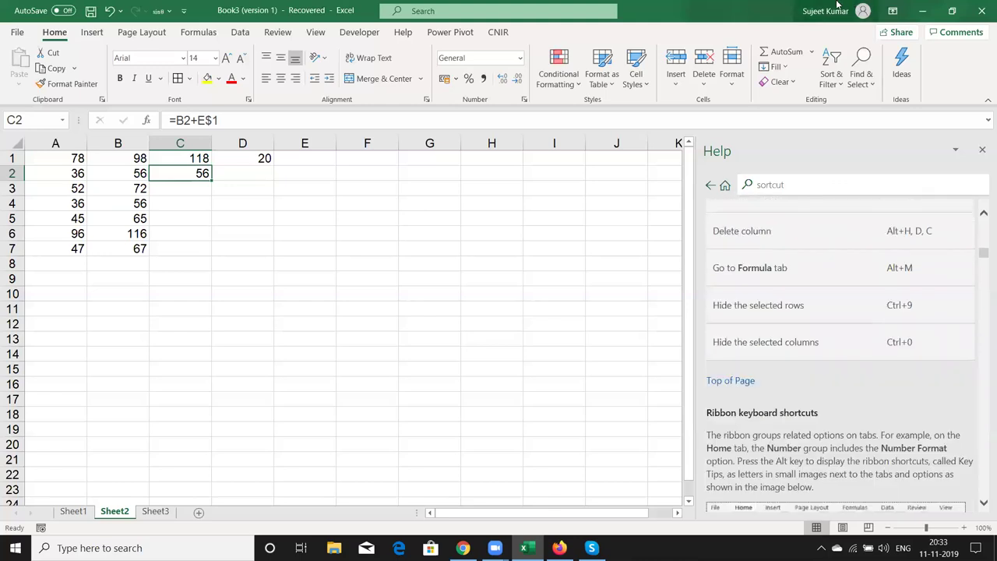
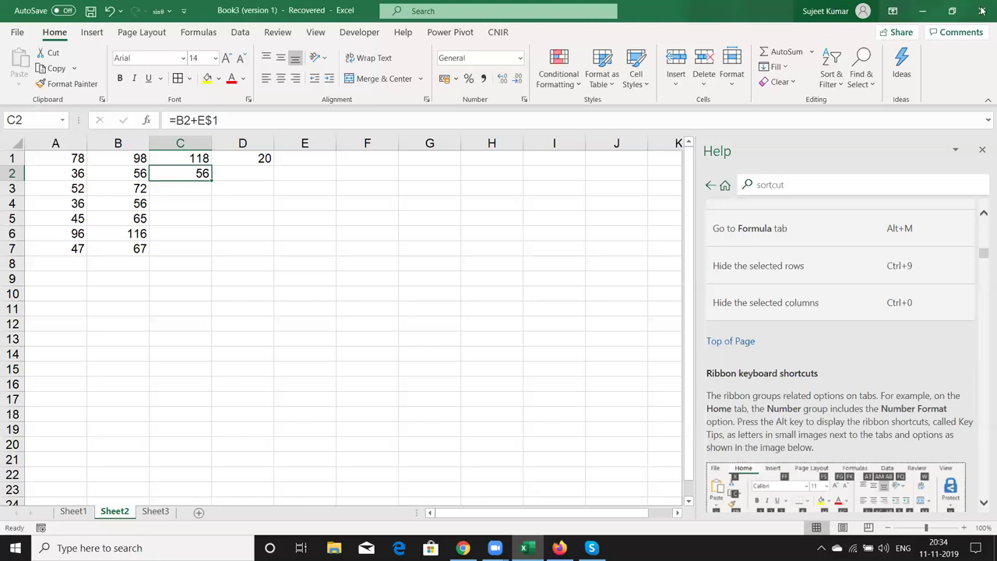
Close the Help pane and select cell G5 on the worksheet
click(982, 148)
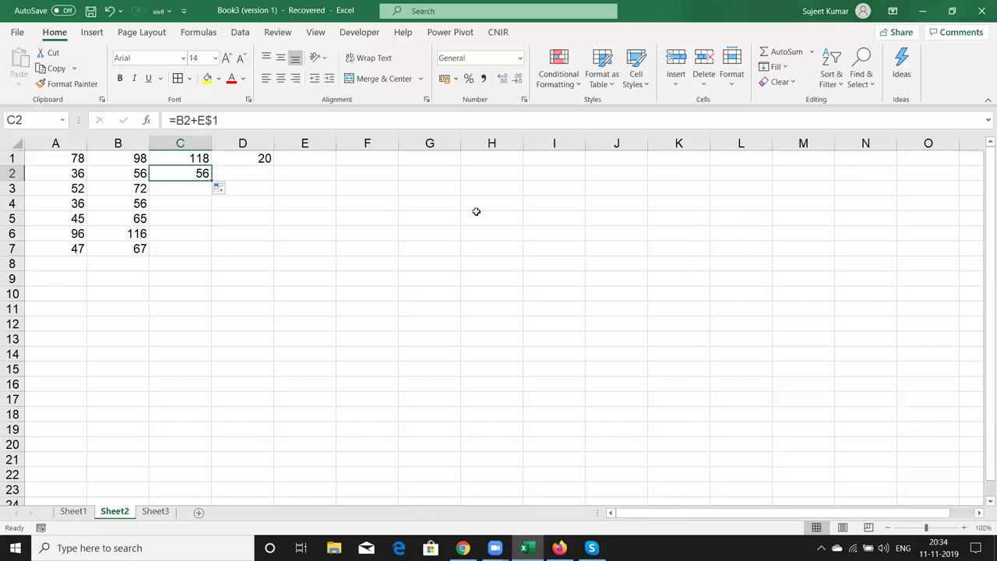
click(450, 224)
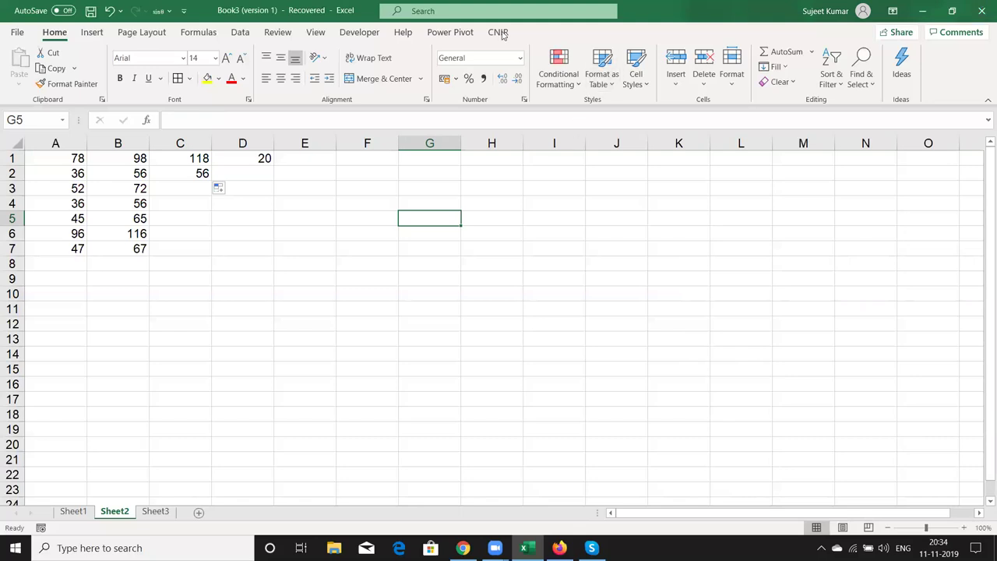
Select F4:I12 and apply All Borders with Alt, H, B, A, then move down column F
click(346, 208)
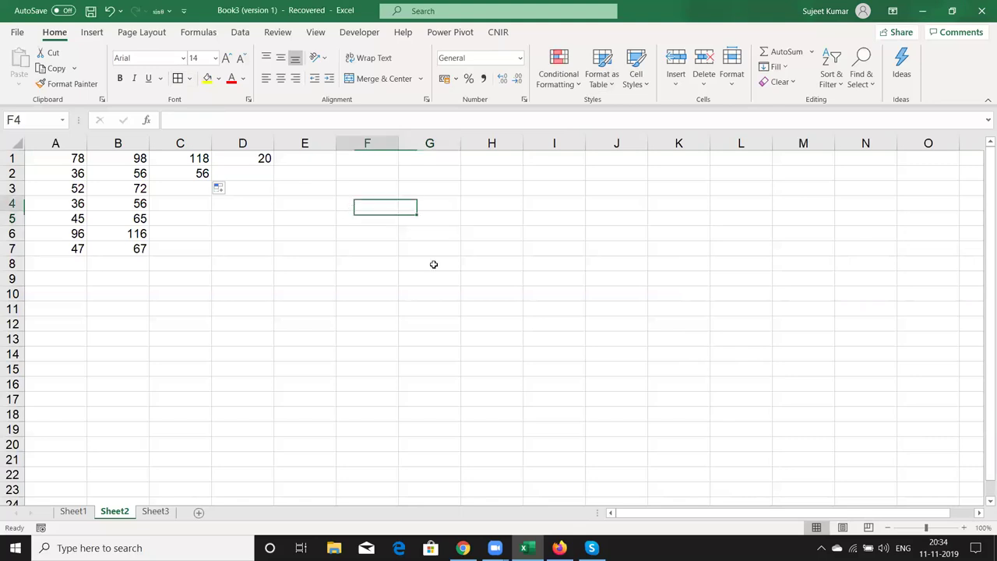
drag(434, 264, 537, 328)
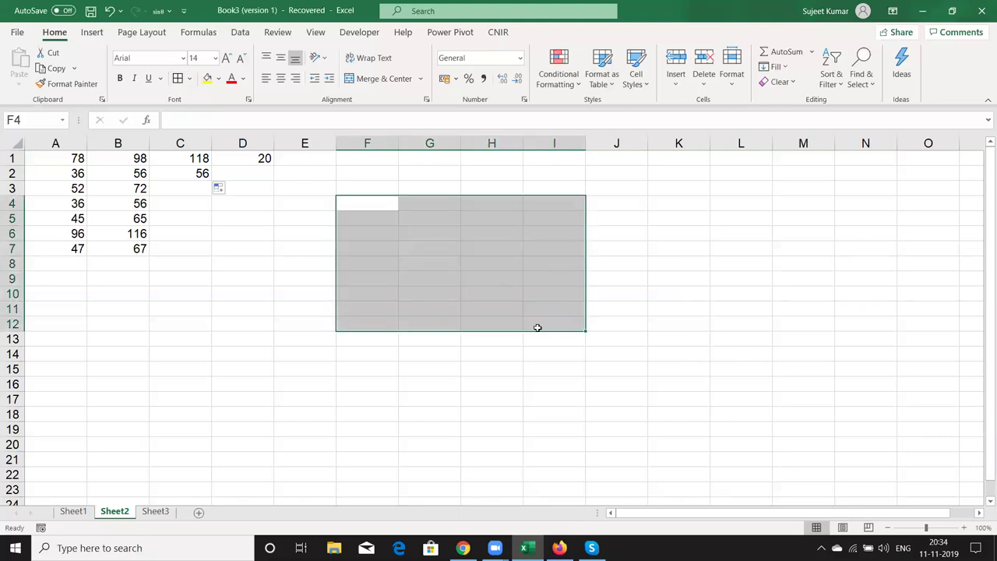
key(alt)
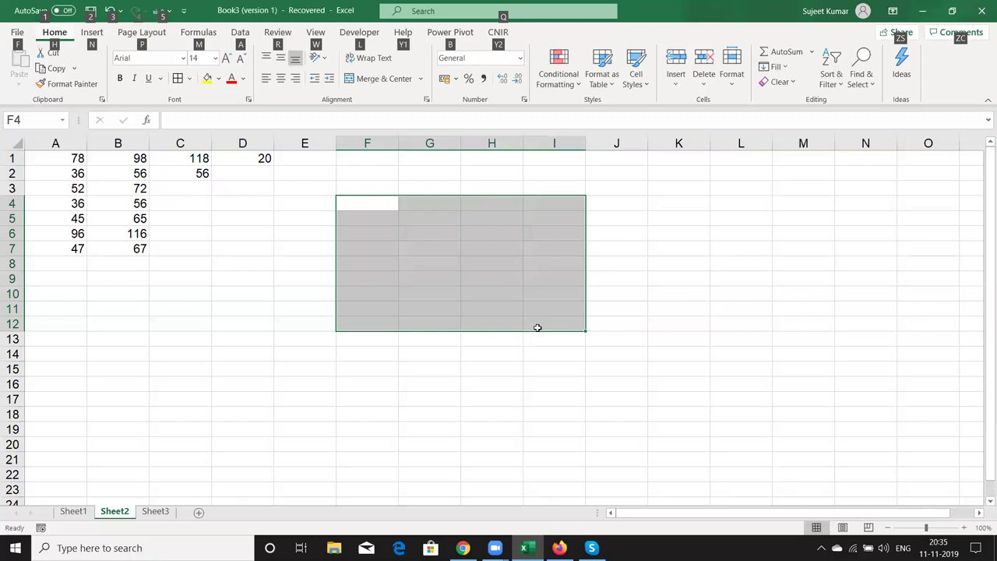
key(h)
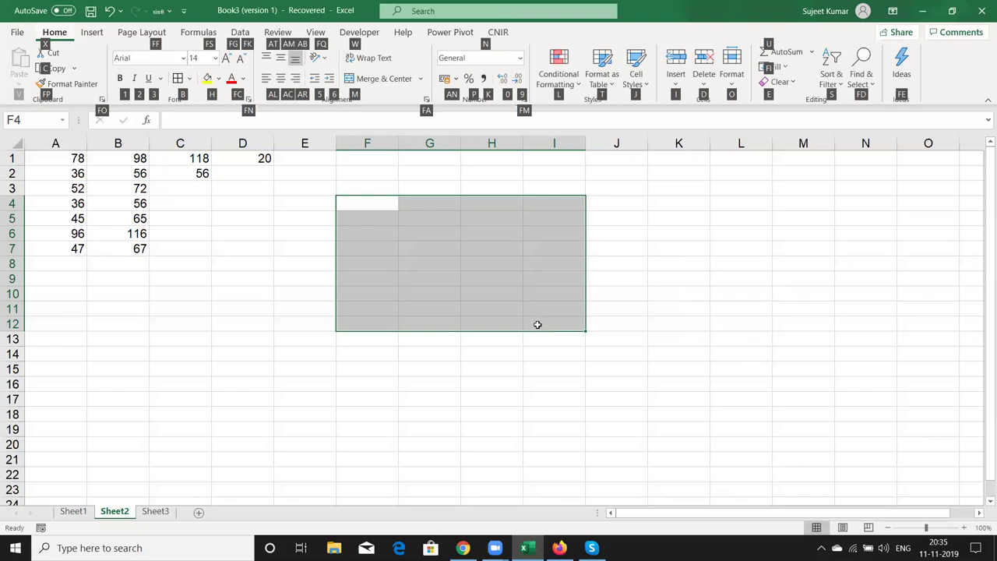
key(Escape)
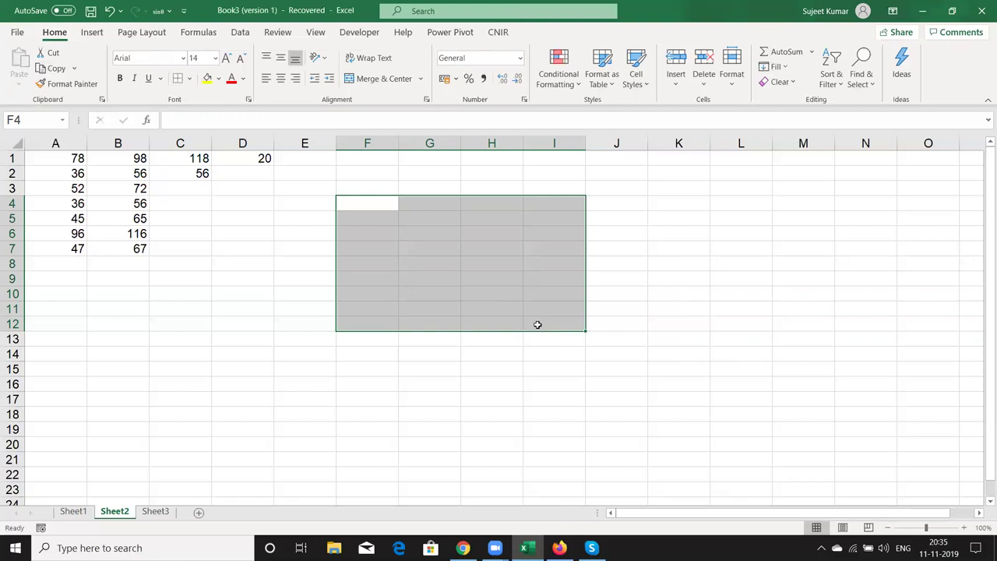
key(alt)
key(h)
key(b)
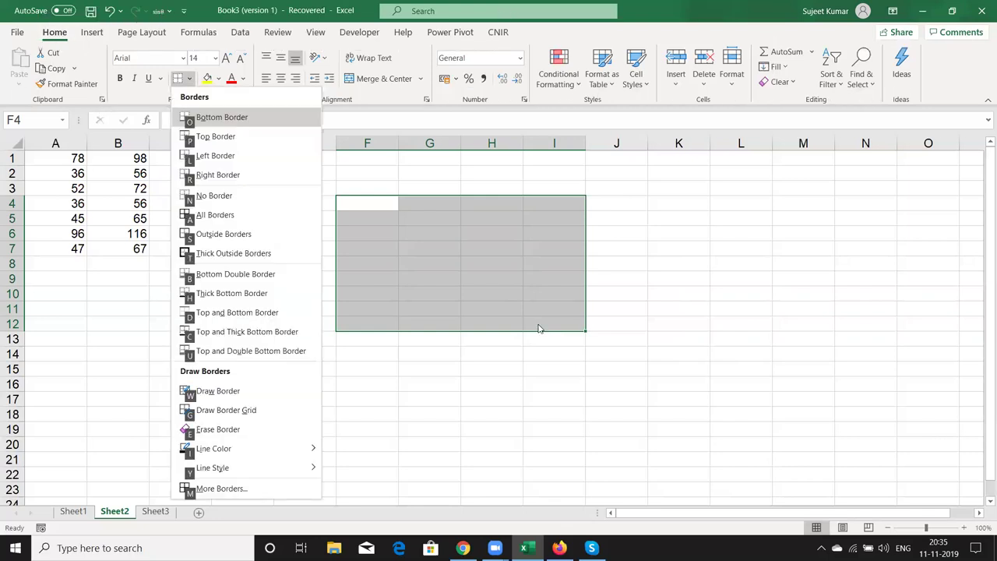
key(a)
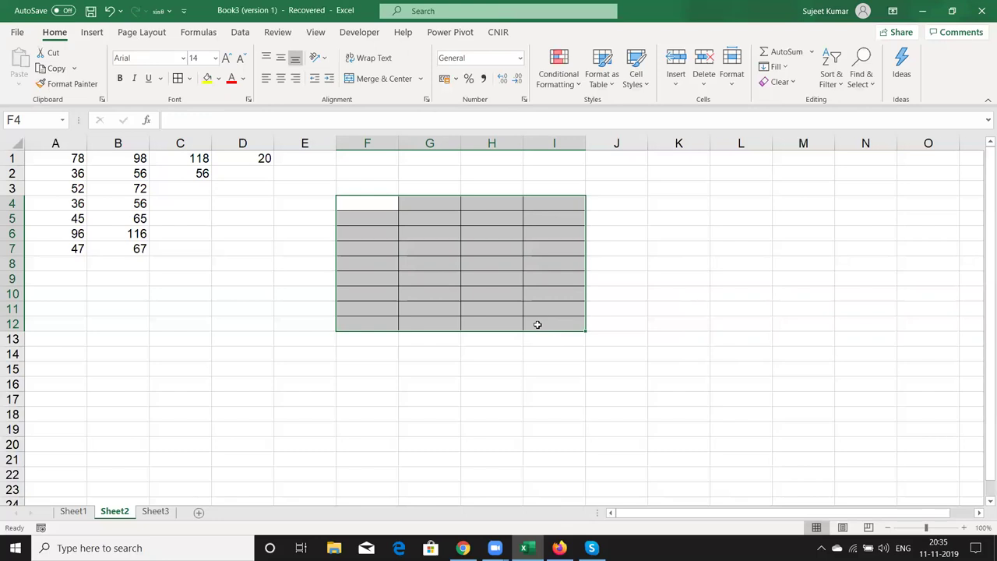
key(Down)
key(Down)
key(Down)
key(Down)
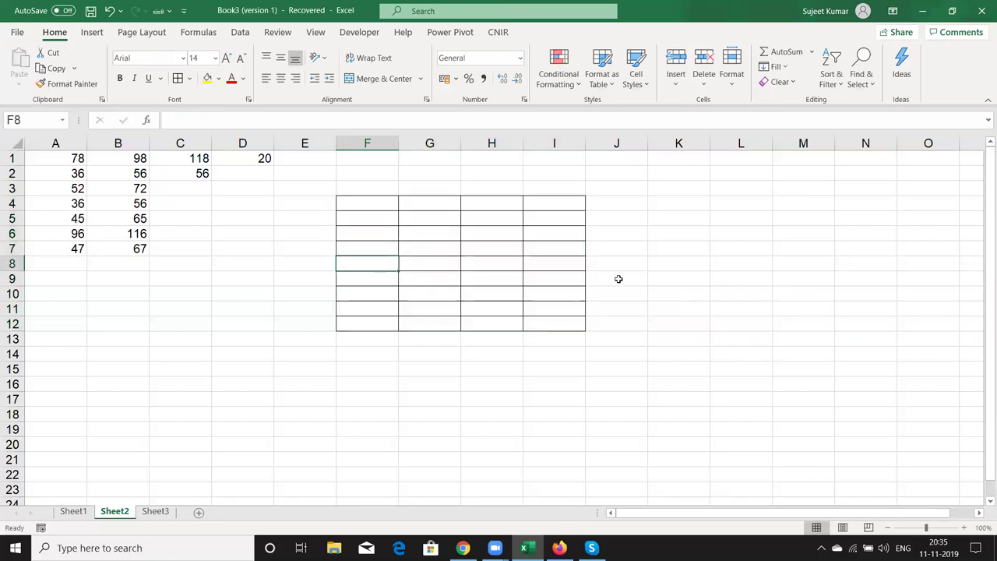
Apply All Borders to L5:O12 with Alt, H, B, A, then deselect by choosing cell D7
drag(721, 224, 902, 331)
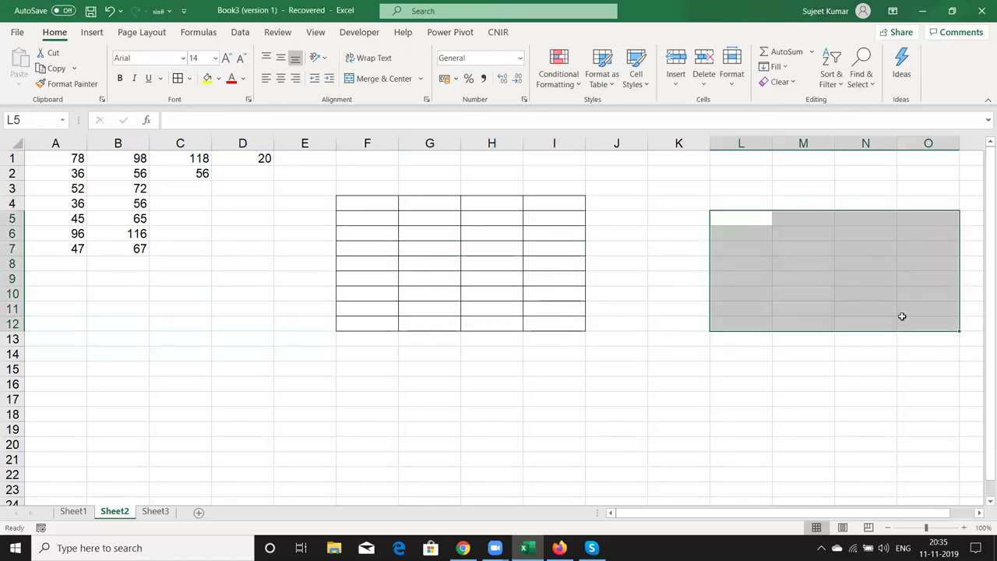
key(alt)
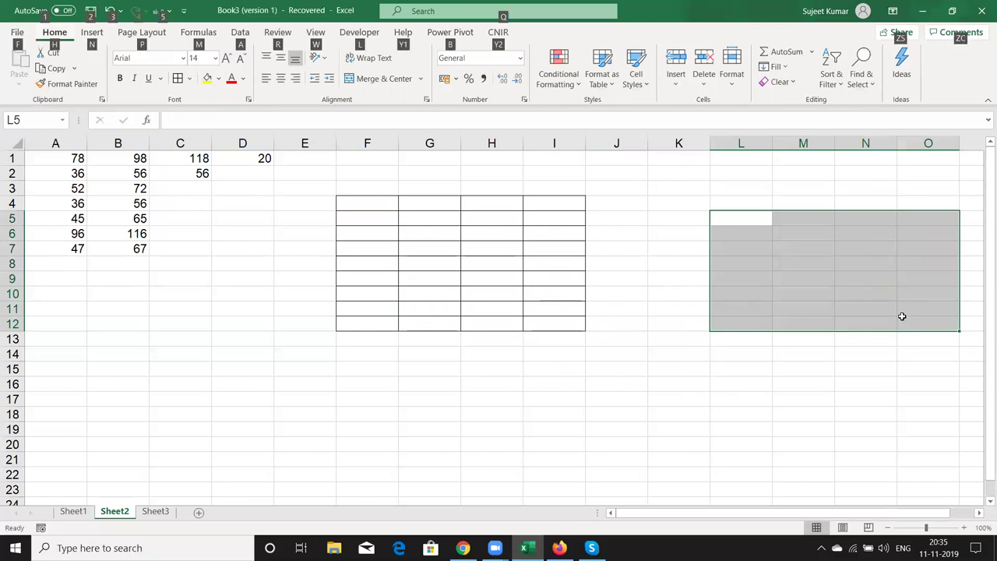
key(h)
key(b)
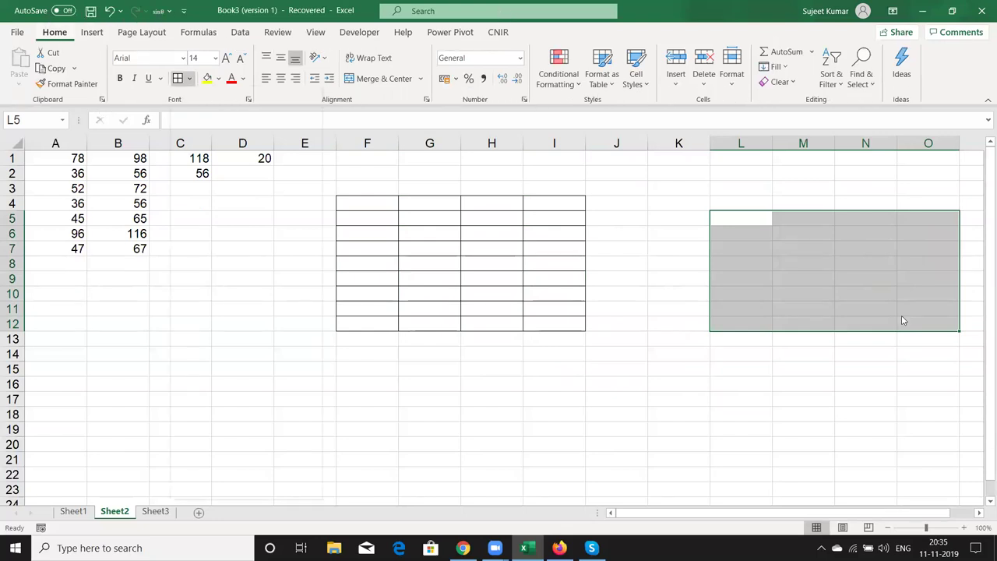
key(a)
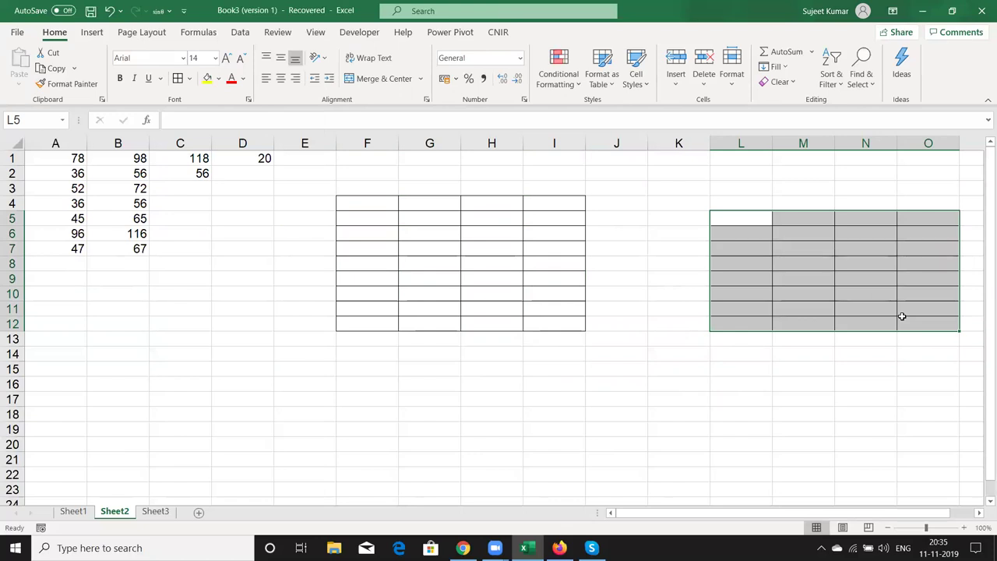
key(alt)
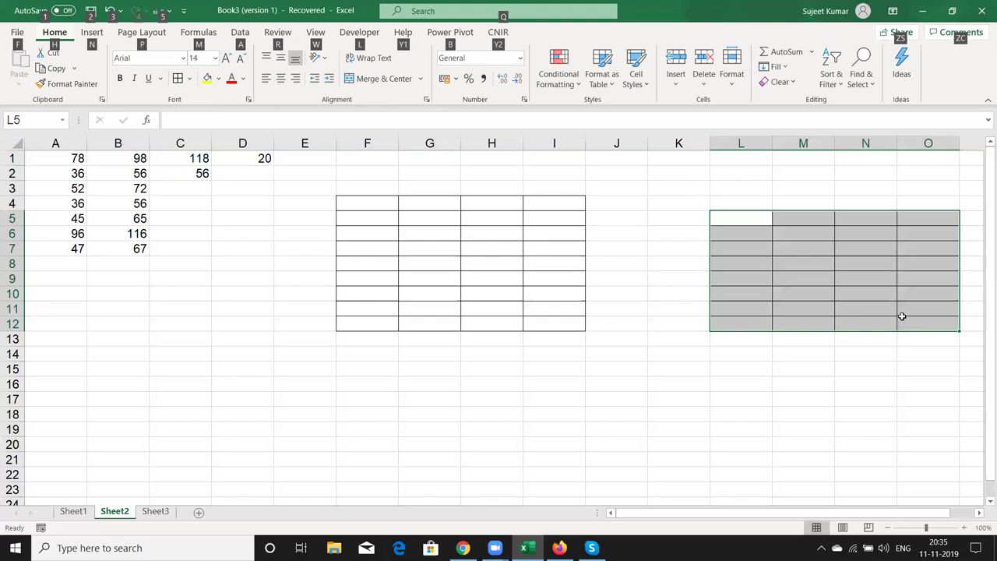
click(501, 342)
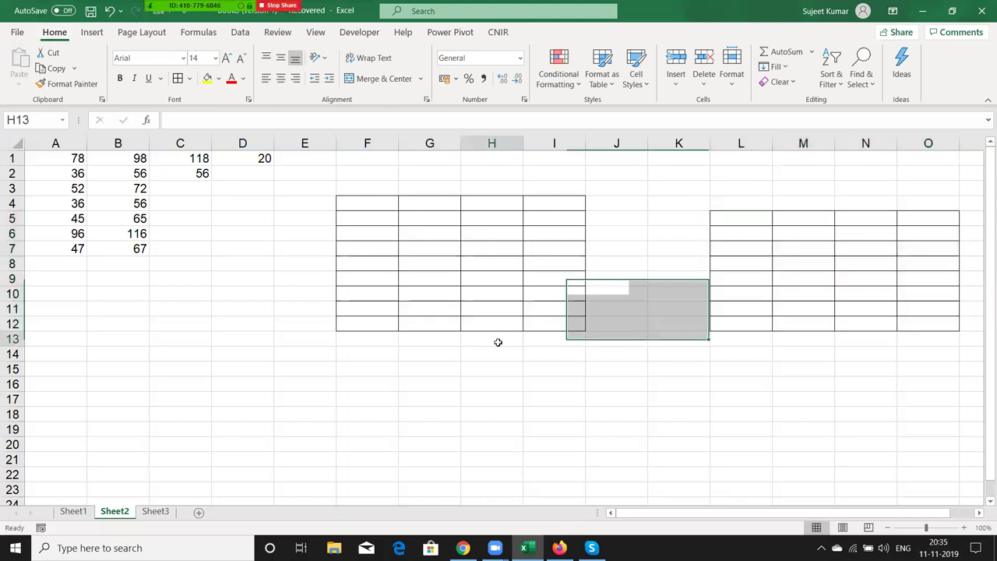
click(251, 246)
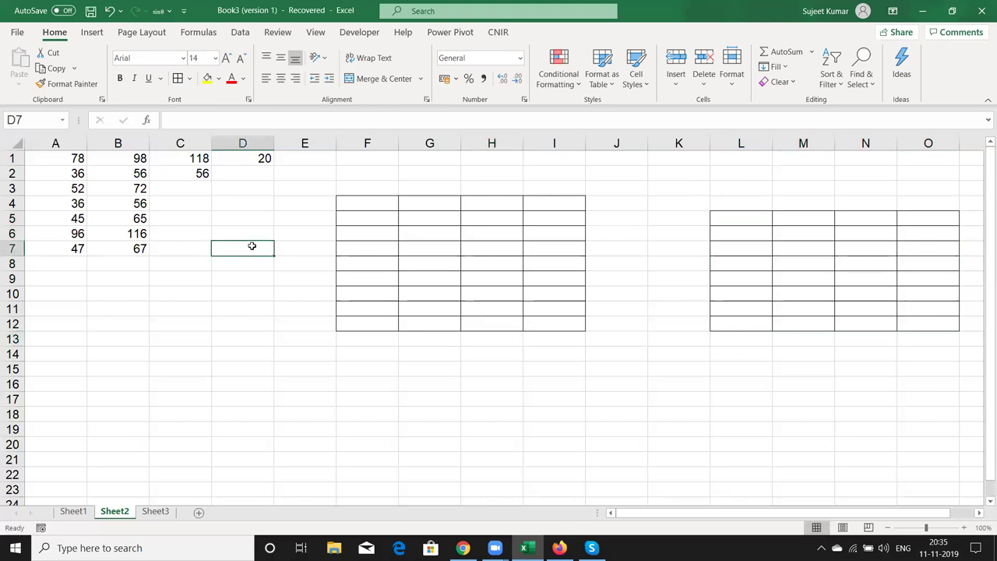
Dismiss the context menu on D7 unchanged and minimize the Excel window
right_click(252, 246)
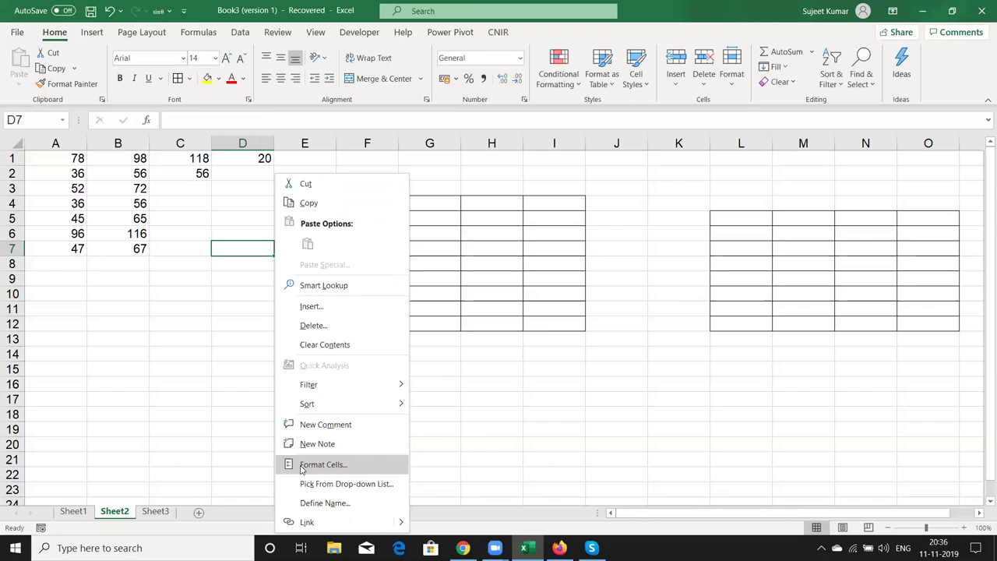
click(640, 280)
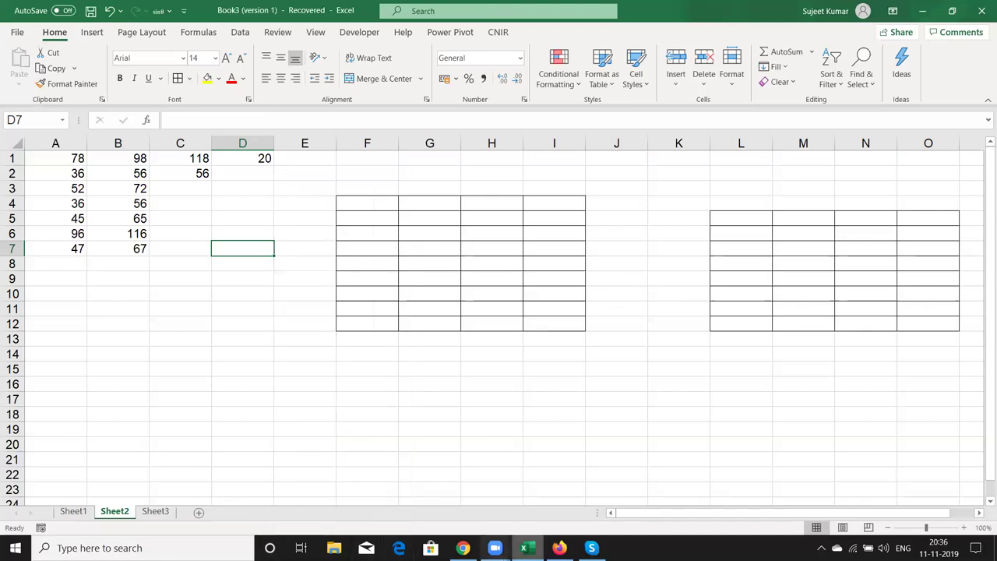
click(528, 547)
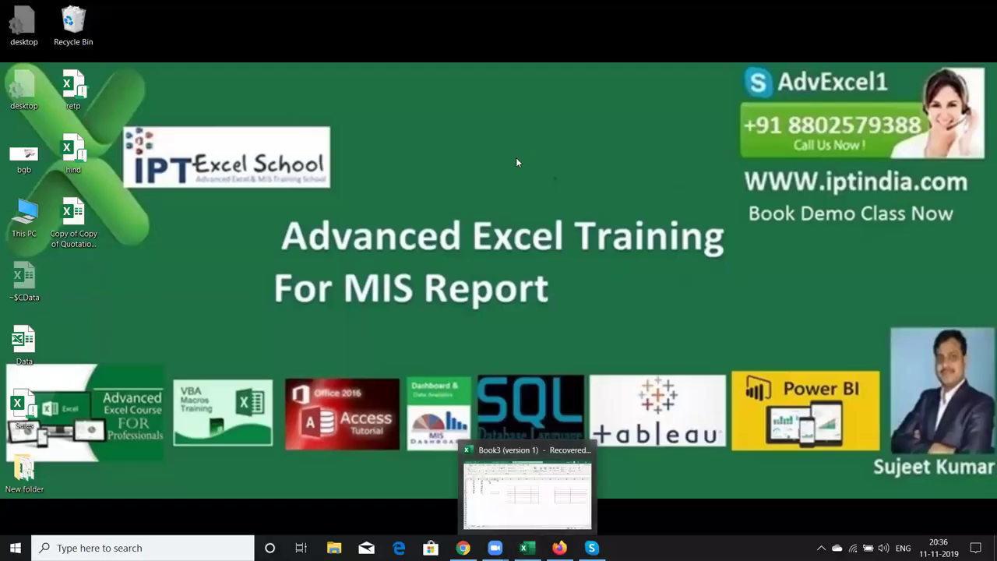
Dismiss the desktop menu without creating anything, then bring up Edge's Bing results with Win+3
key(shift+F10)
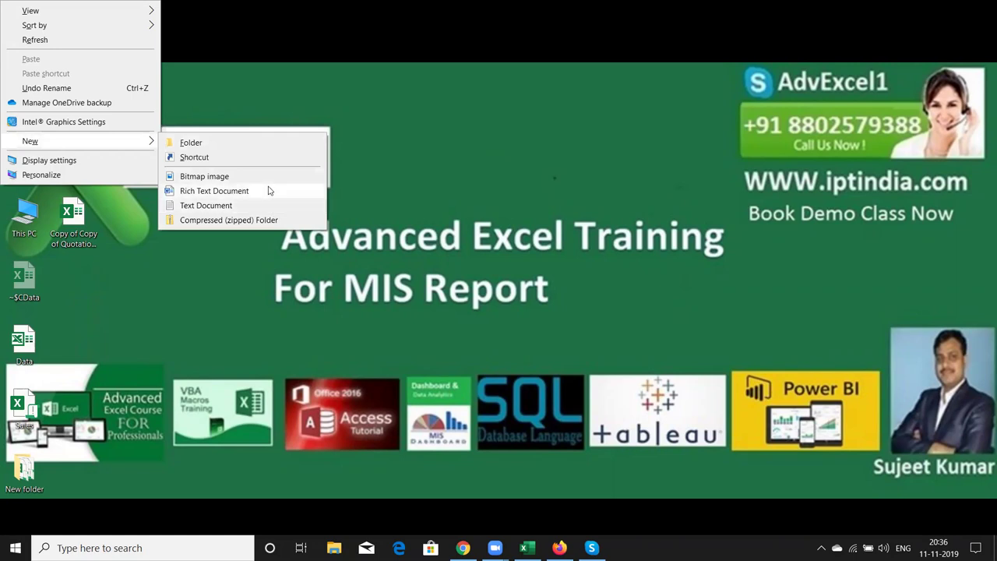
click(400, 136)
right_click(429, 106)
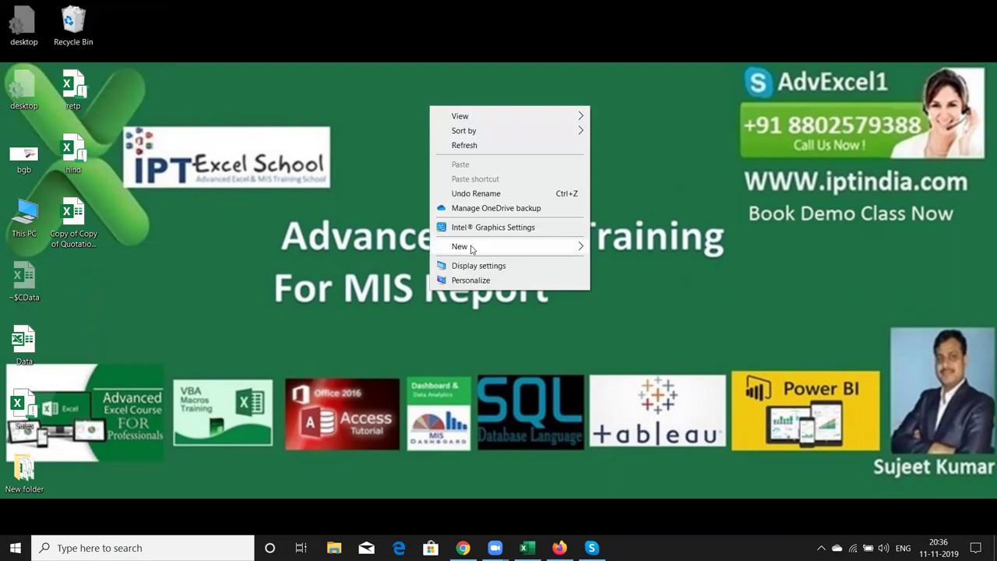
mouse_move(471, 249)
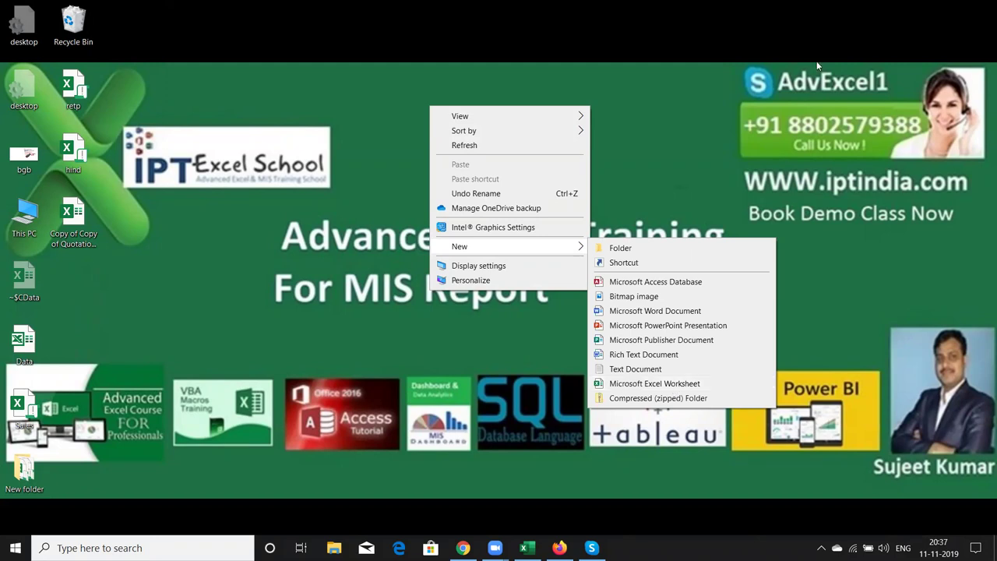
click(763, 82)
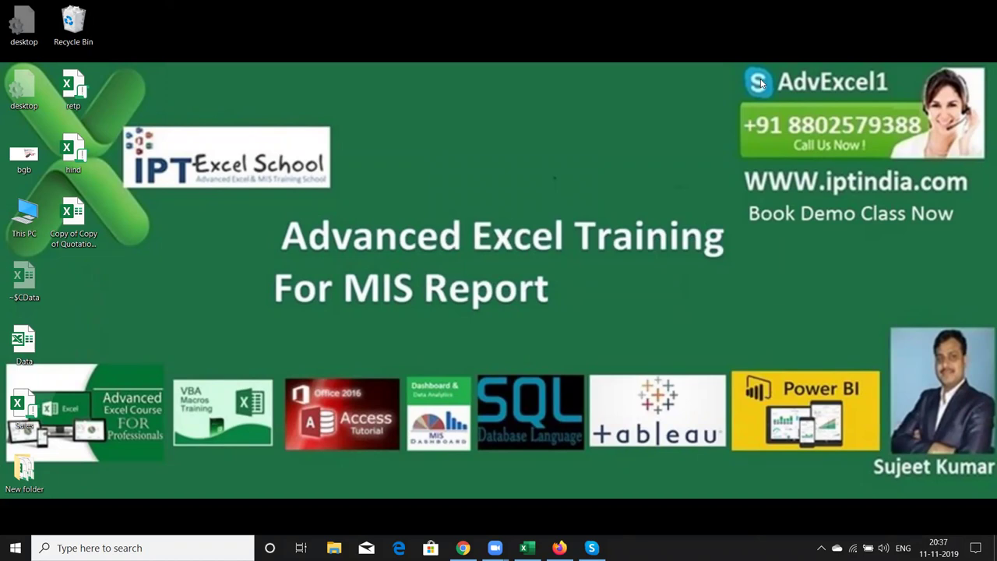
key(super+3)
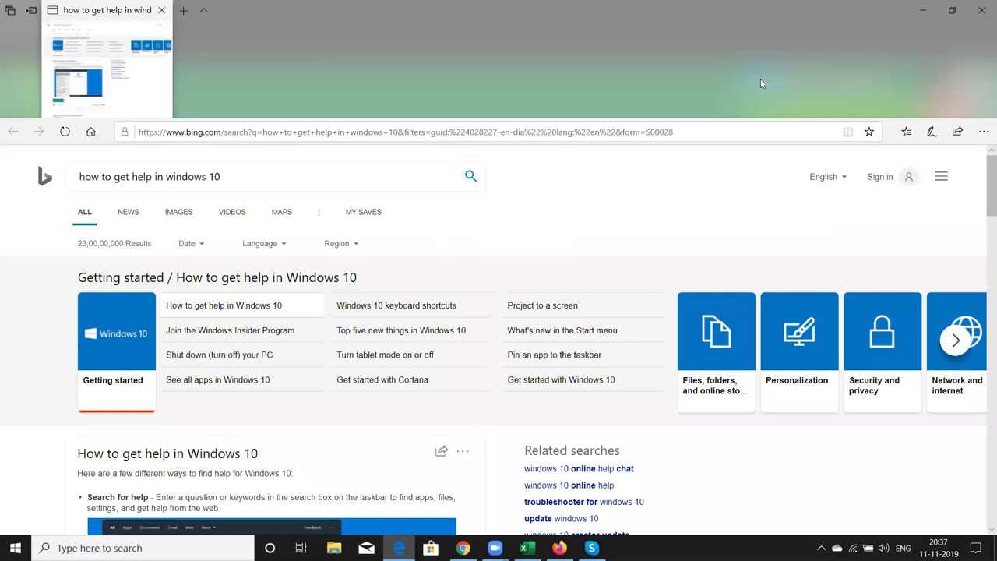
Dismiss the Bing search suggestions, scroll down the results, and close the Edge window
click(360, 171)
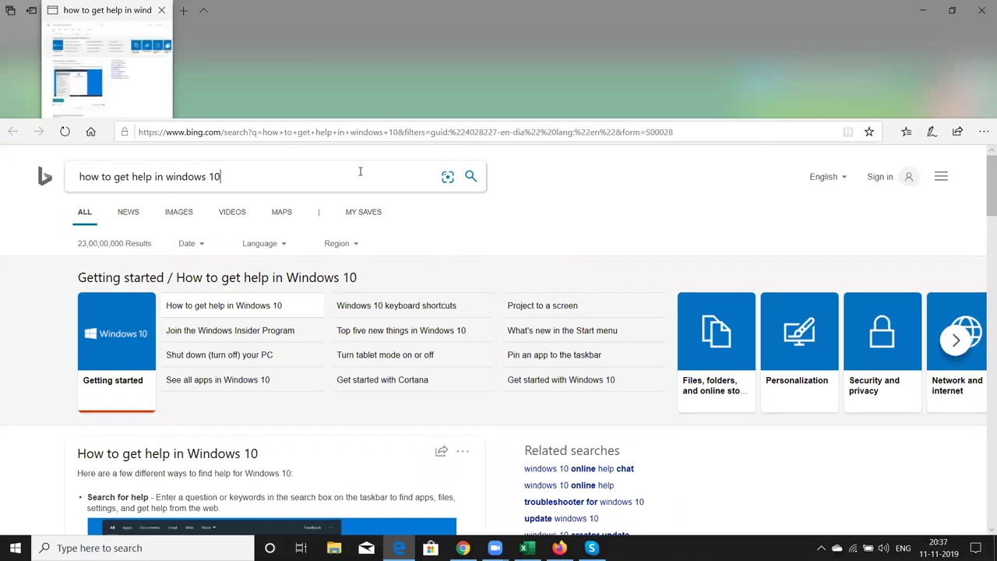
click(360, 172)
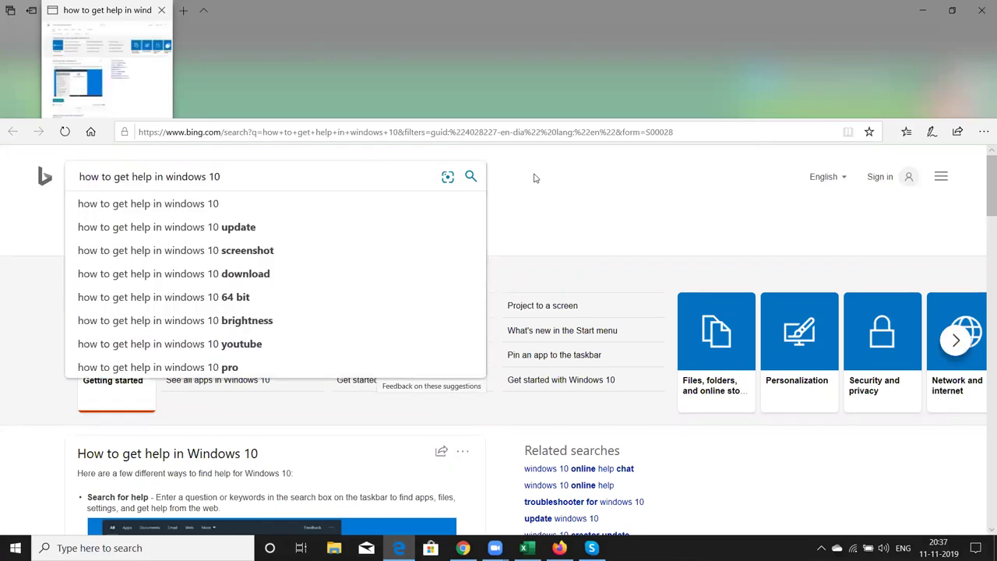
click(534, 178)
scroll(534, 178, down, 2)
scroll(535, 178, down, 3)
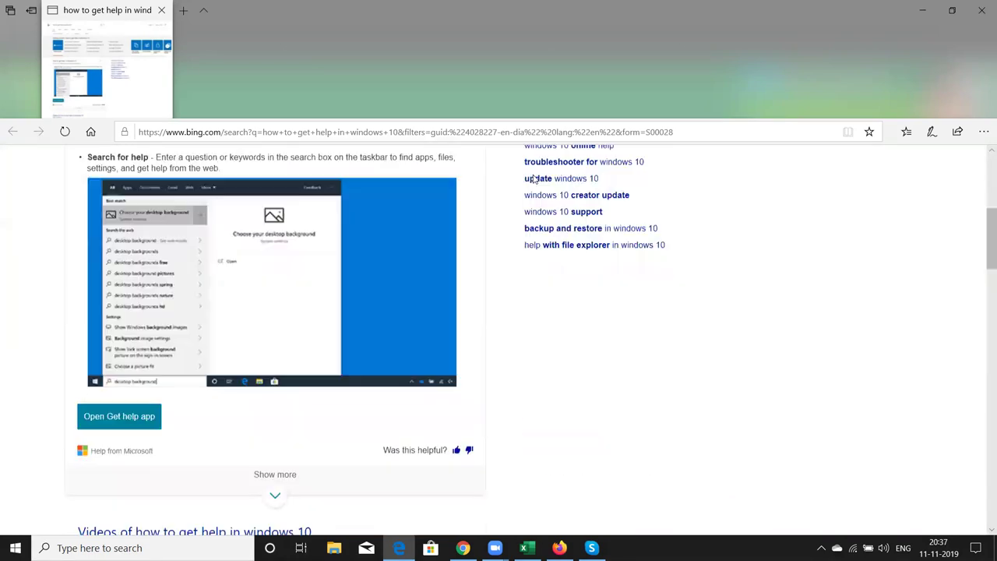
scroll(534, 178, down, 1)
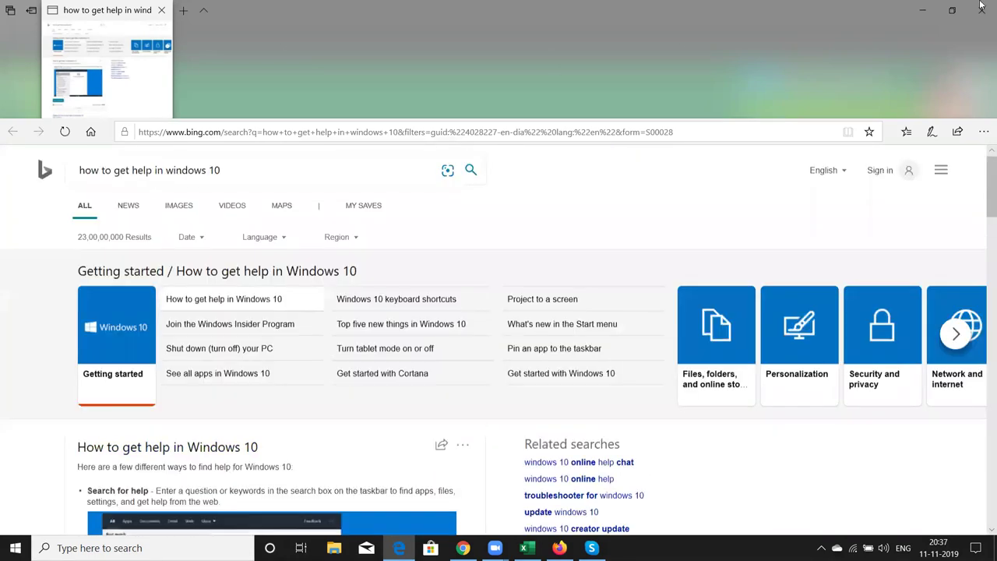
click(981, 10)
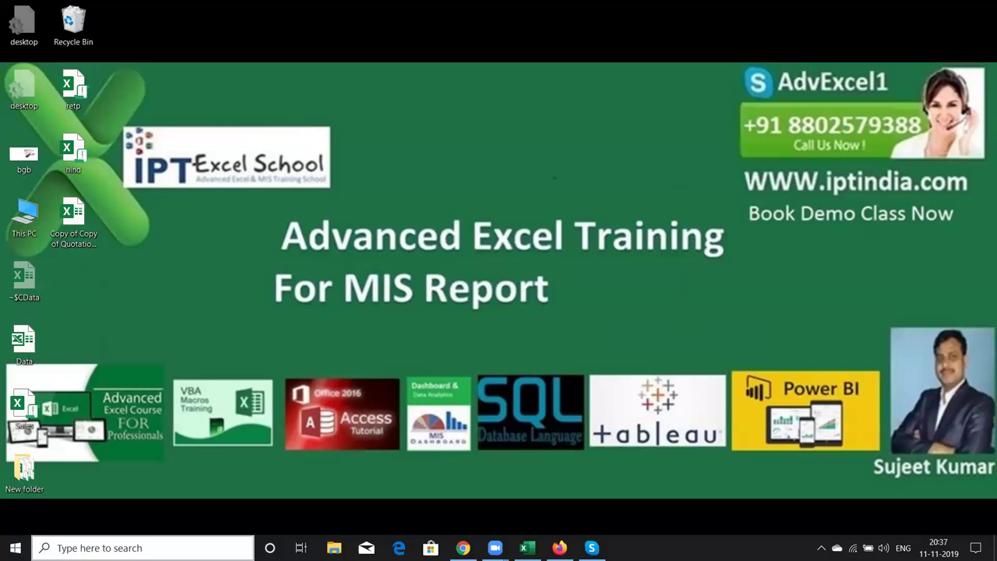
click(149, 545)
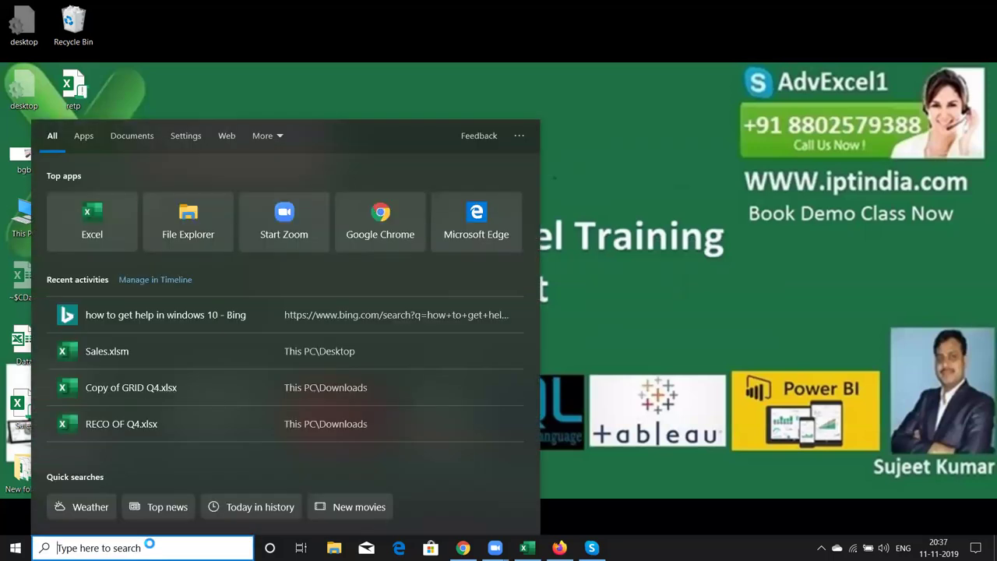
text(sortct)
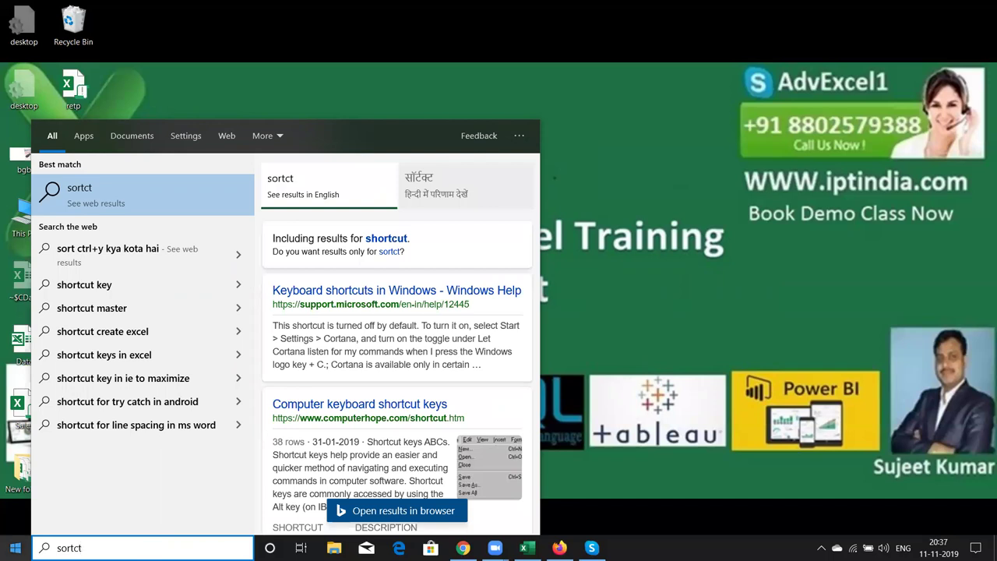
click(250, 293)
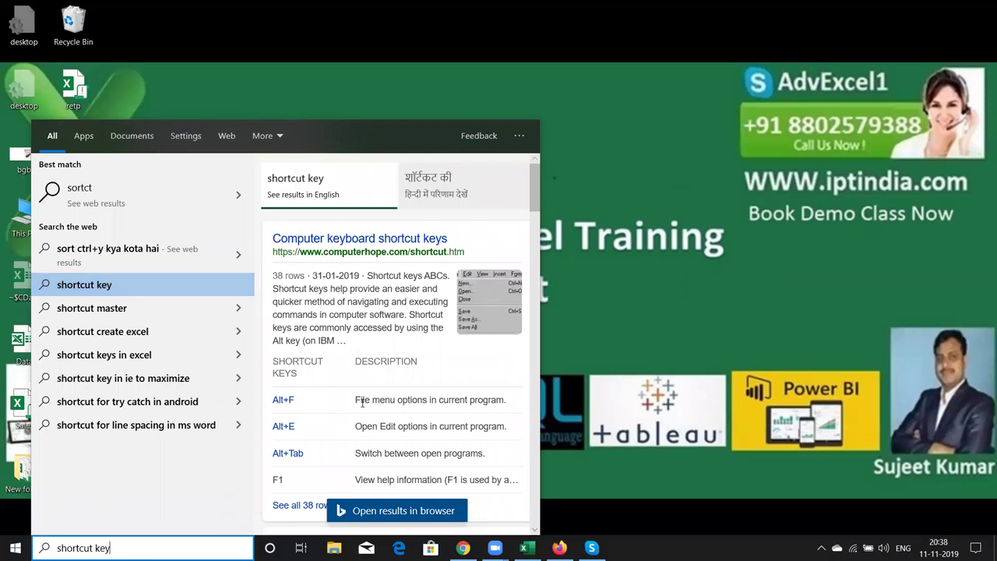
scroll(362, 393, down, 1)
scroll(362, 390, down, 2)
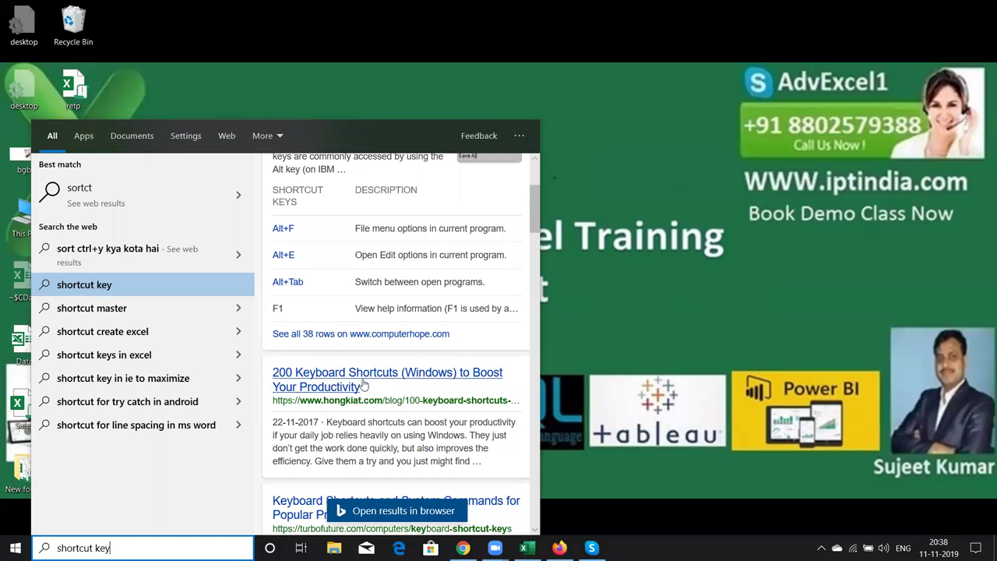
scroll(364, 378, up, 1)
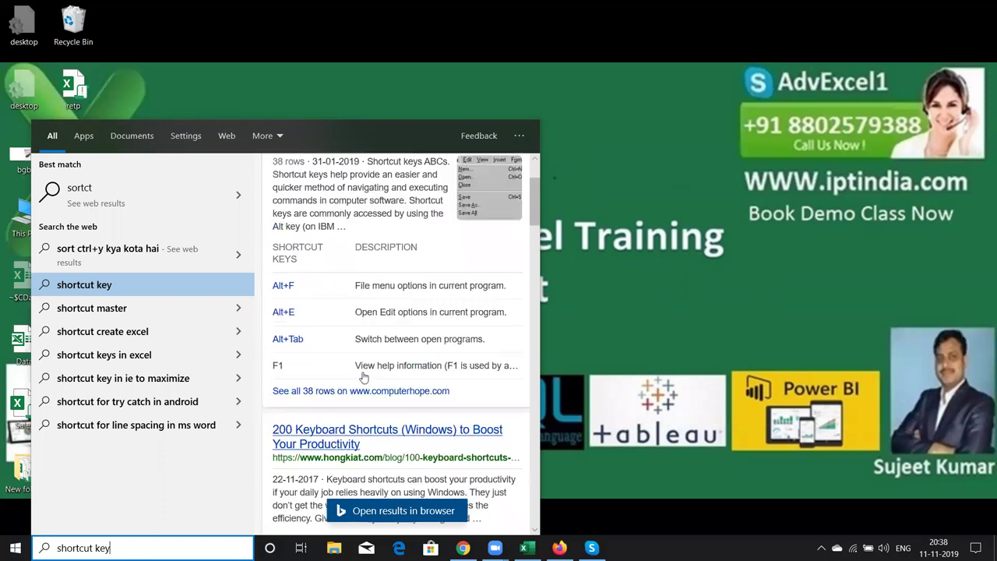
click(612, 192)
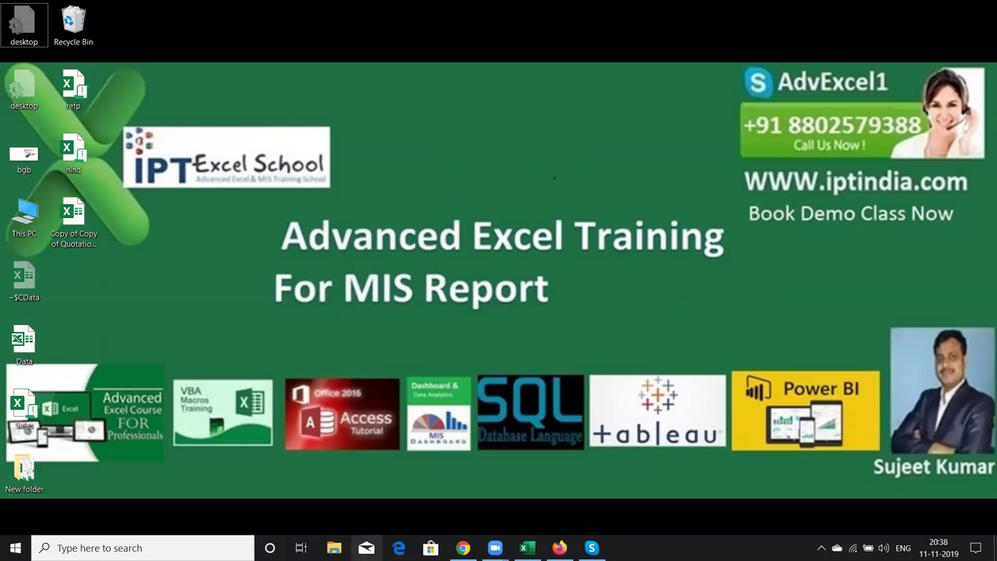
Restore Book3 from the taskbar, view File > Info, and return to Sheet2
click(528, 548)
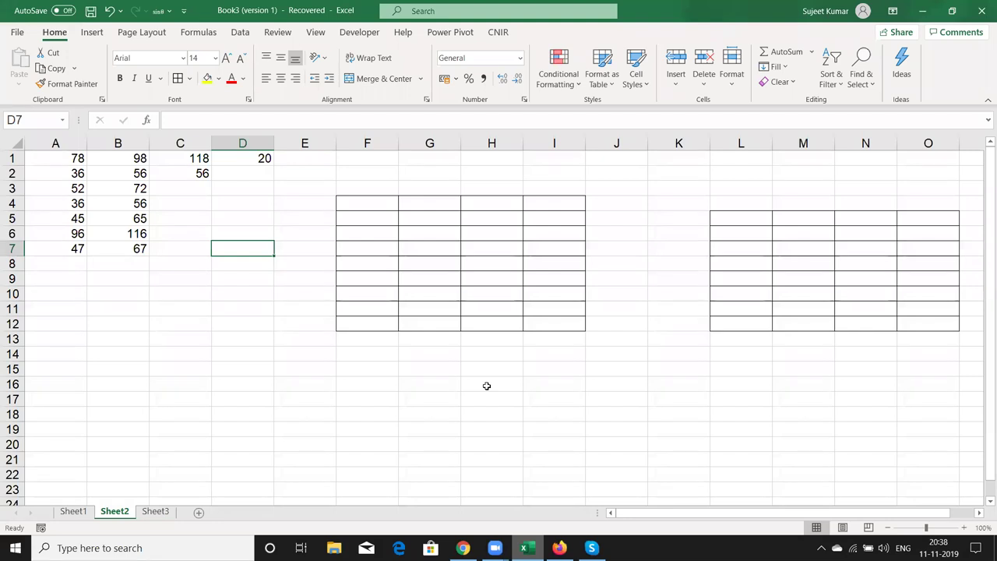
click(17, 33)
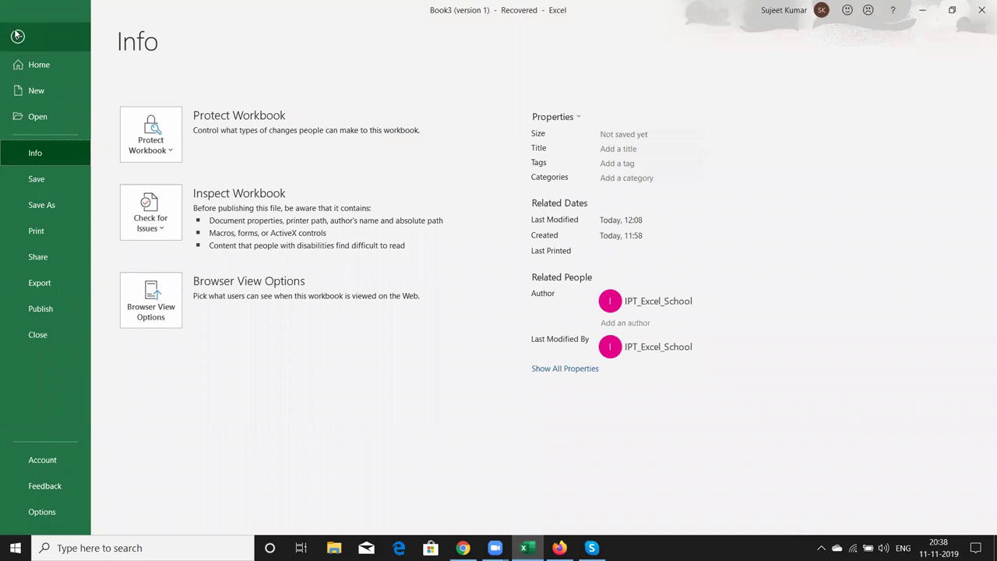
click(17, 36)
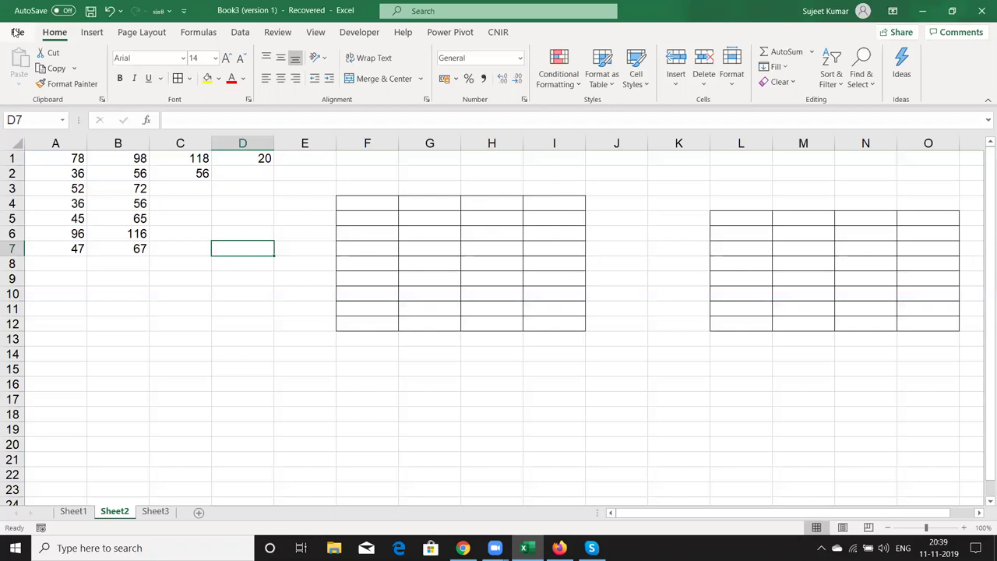
Hide Excel with Win+D and bring up Zoom's End Meeting prompt with Alt+Q
key(super+d)
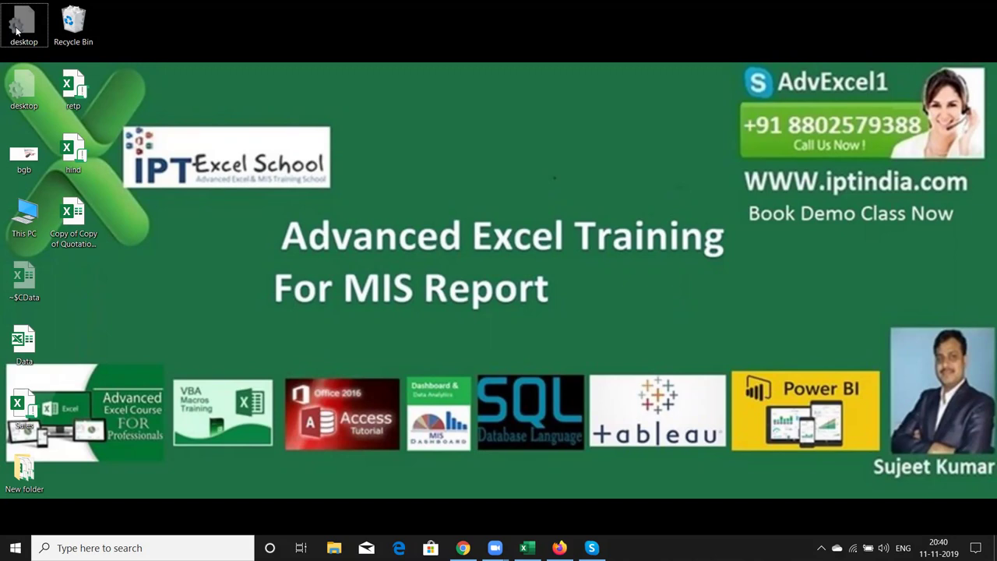
key(alt+q)
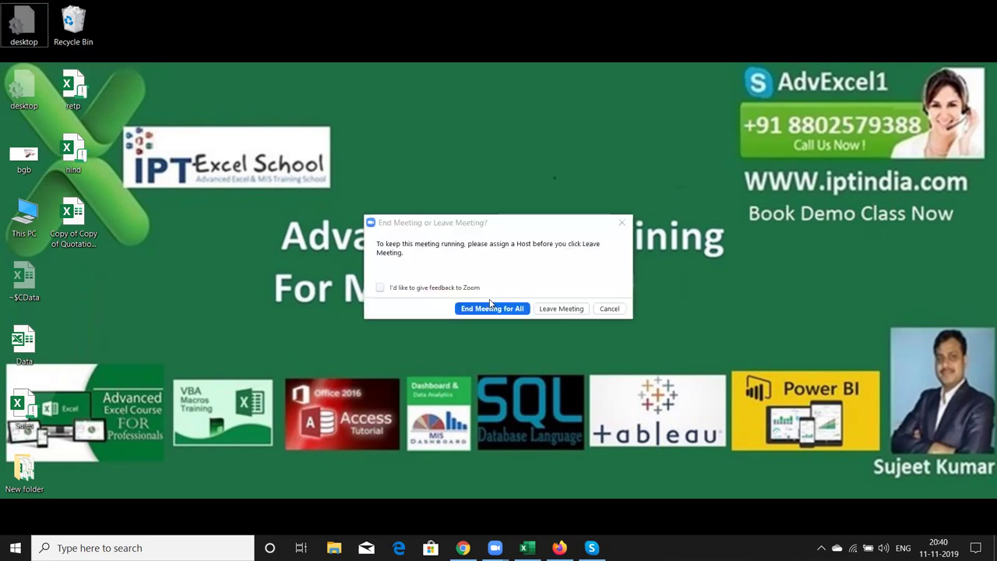